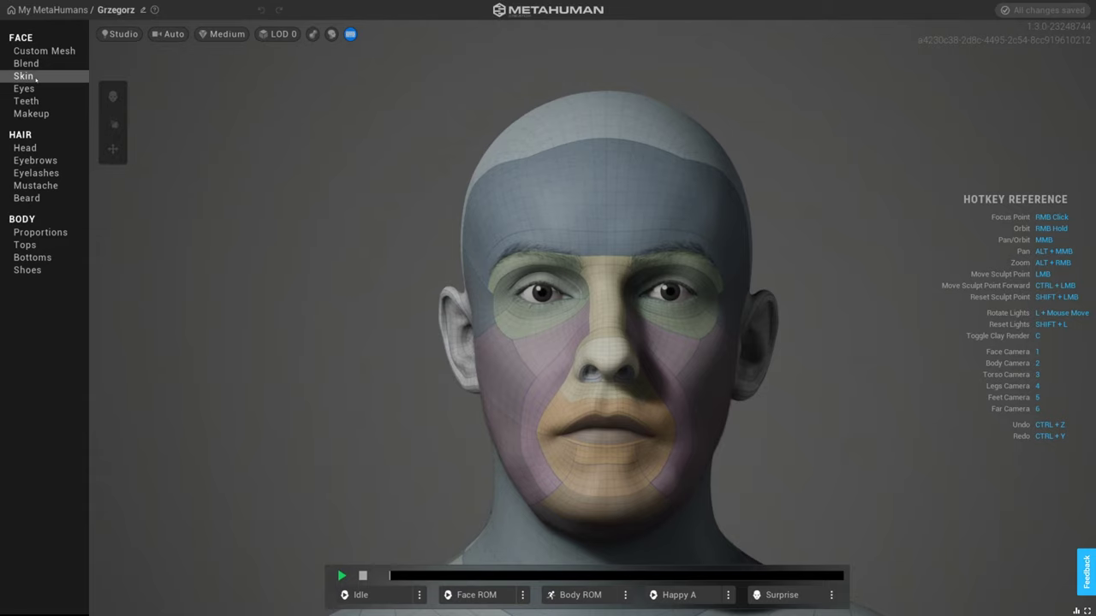
Assign a light peach skin colour and lower the skin Texture to about 0.04.
click(24, 76)
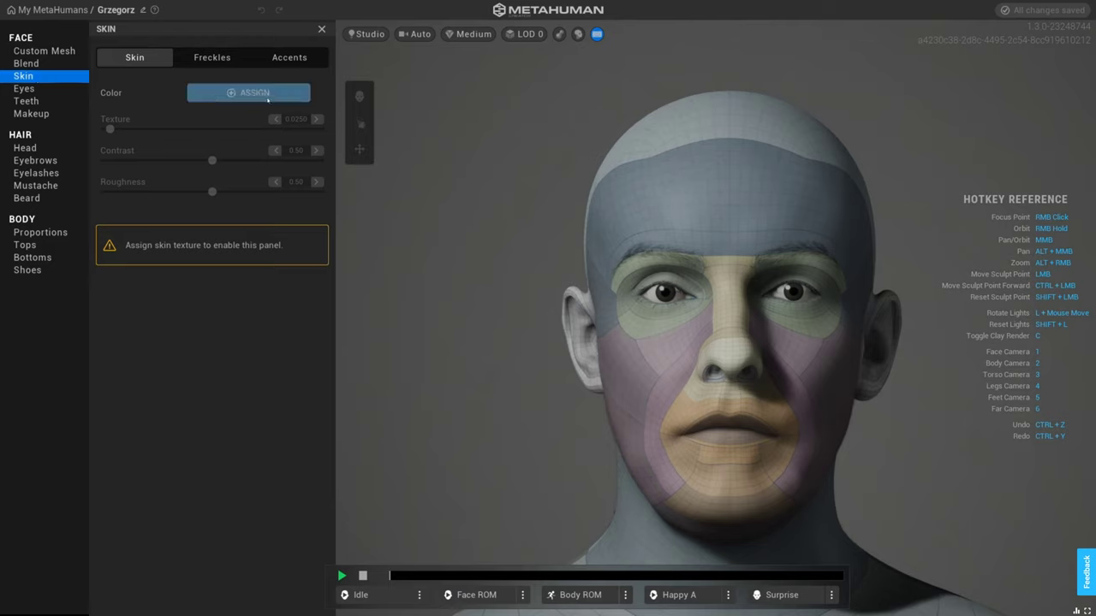
click(254, 99)
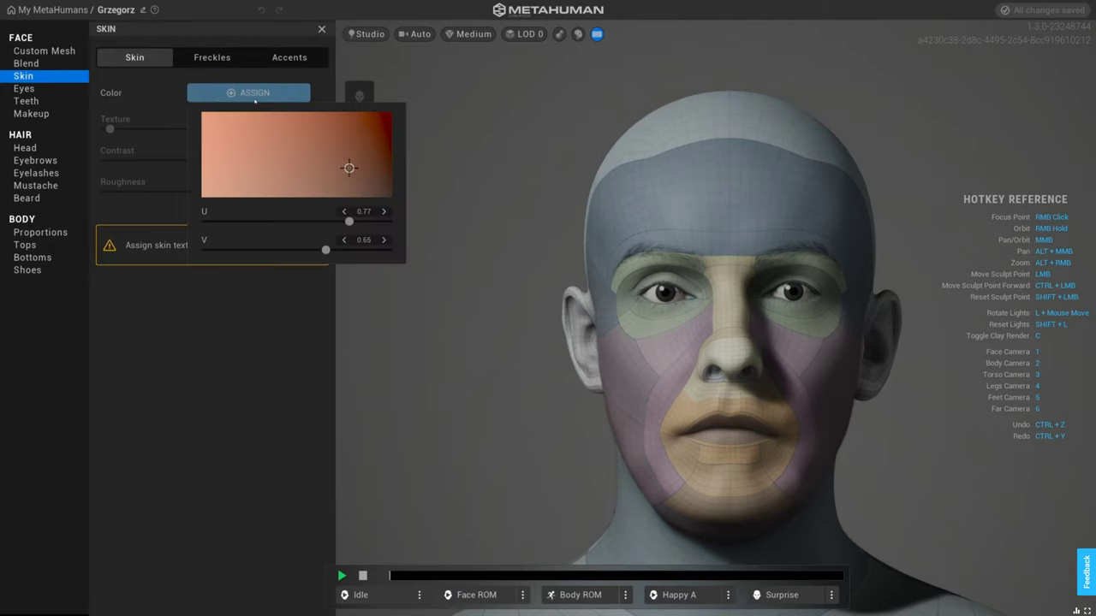
click(349, 168)
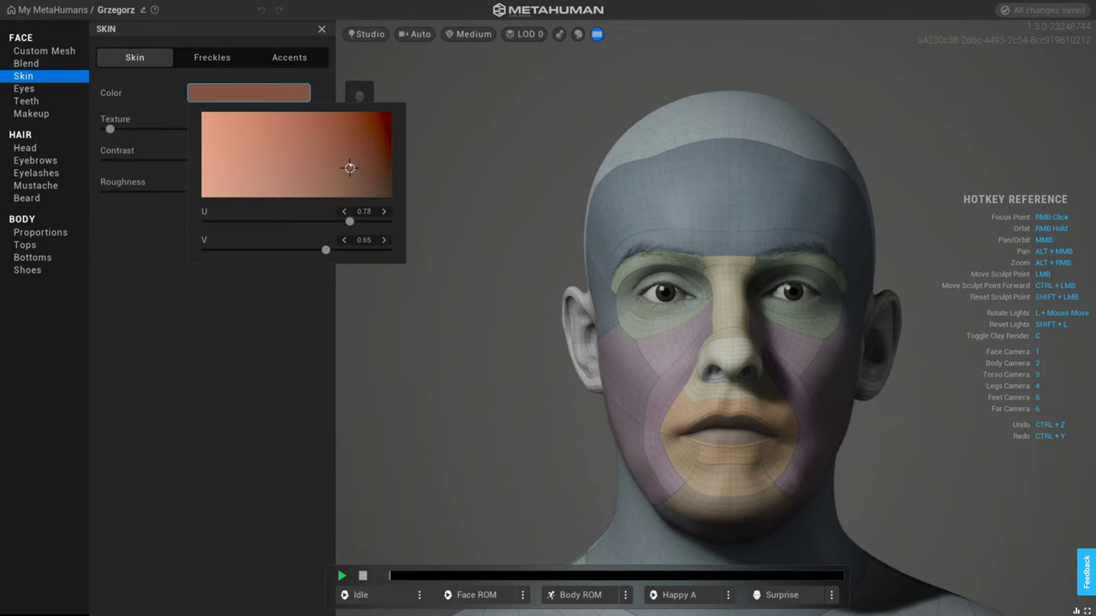
mouse_move(349, 168)
mouse_down()
mouse_move(363, 137)
mouse_move(262, 139)
mouse_move(276, 142)
mouse_up()
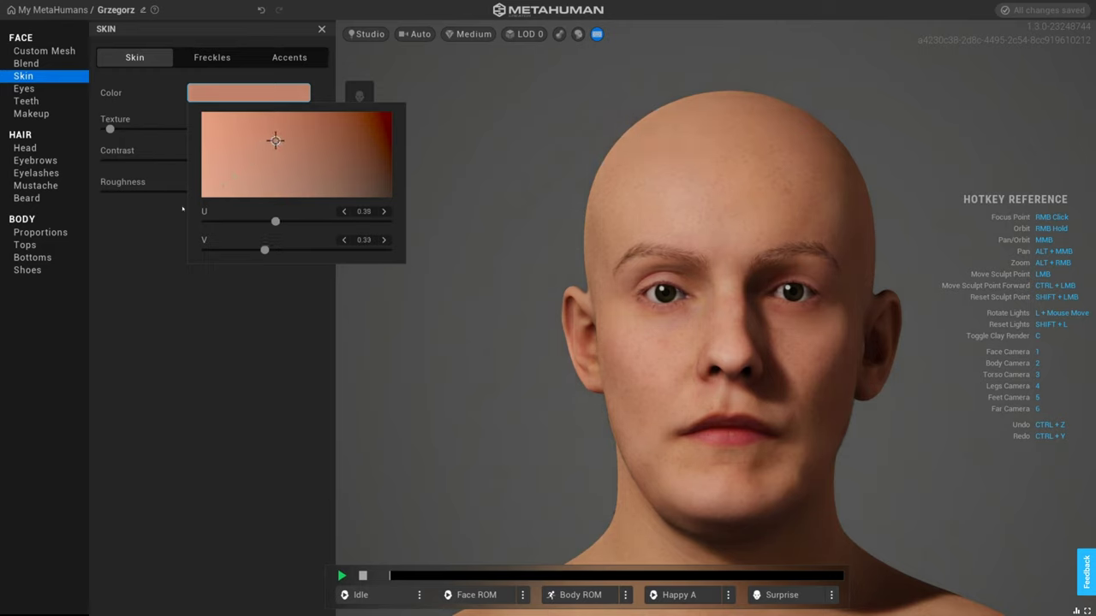
click(167, 215)
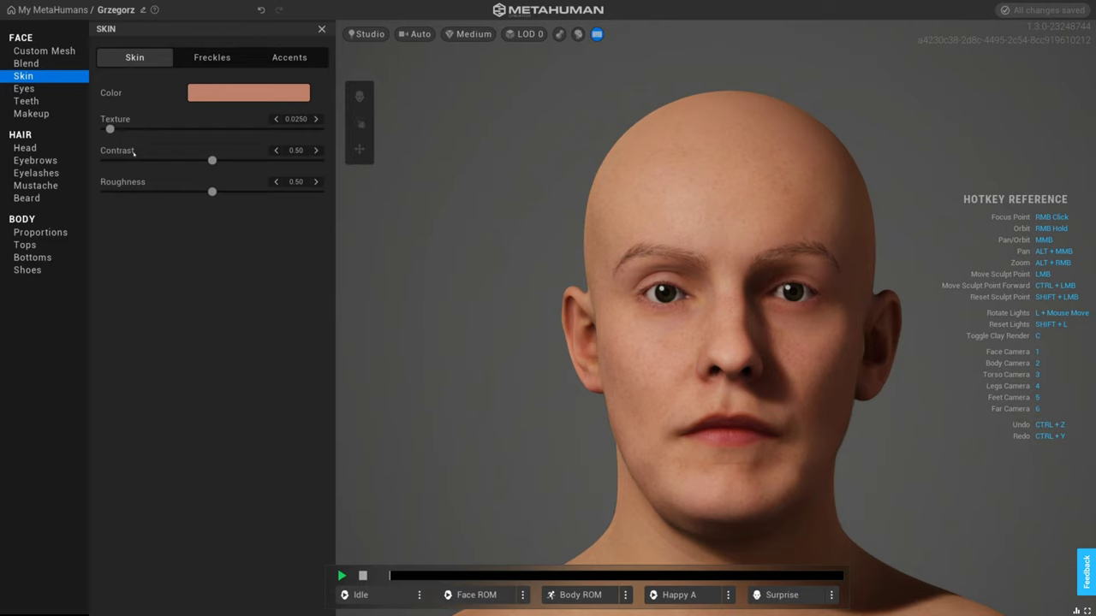
drag(110, 128, 333, 139)
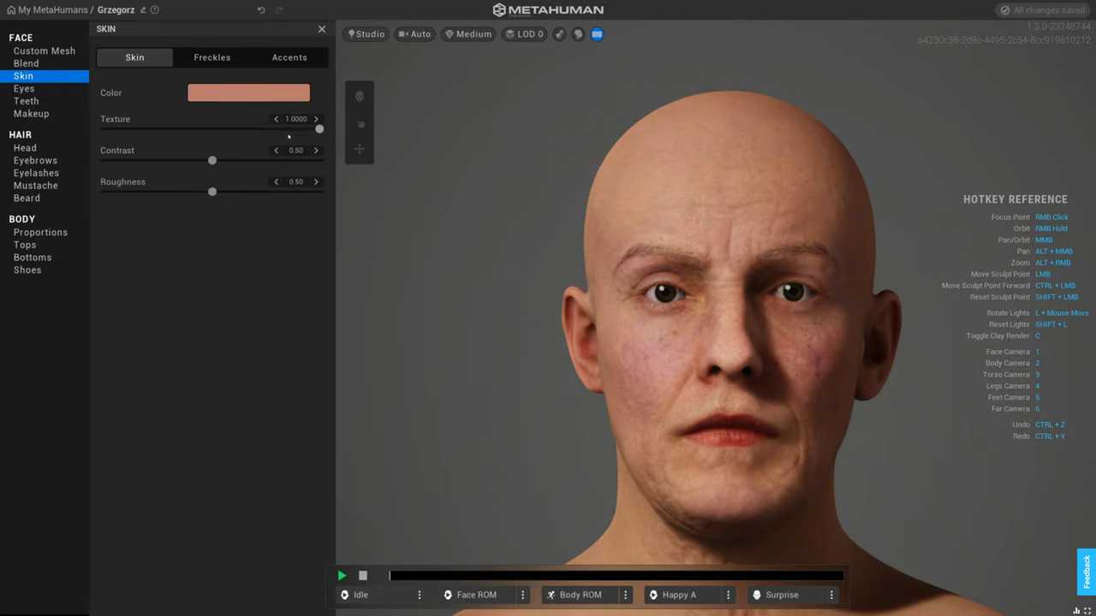
drag(274, 130, 113, 129)
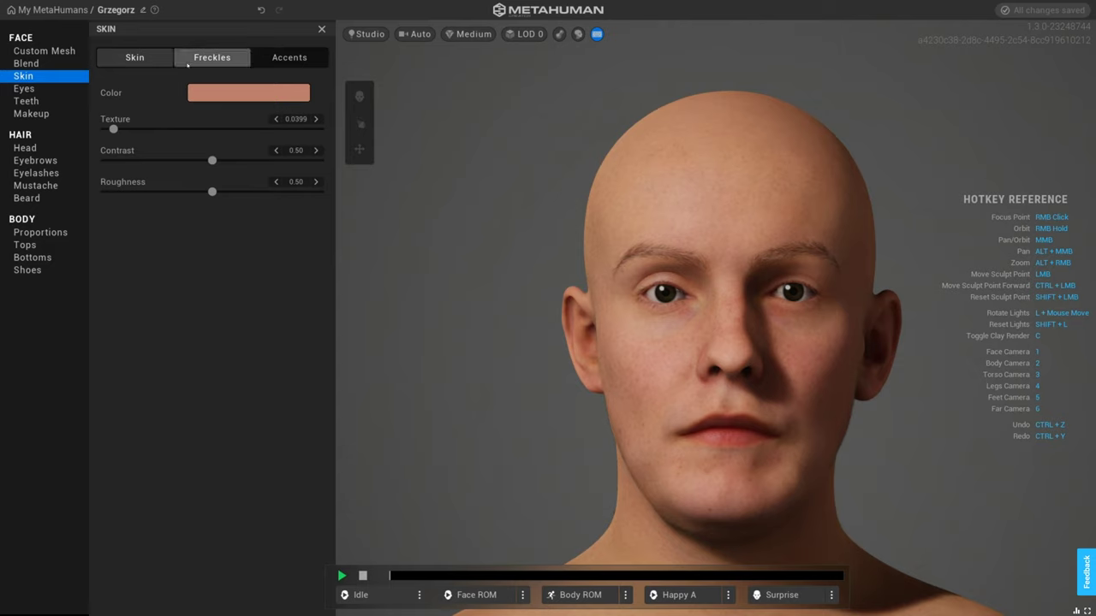
Try the fourth, heaviest freckle preset at higher strength, then set freckles to None.
click(230, 64)
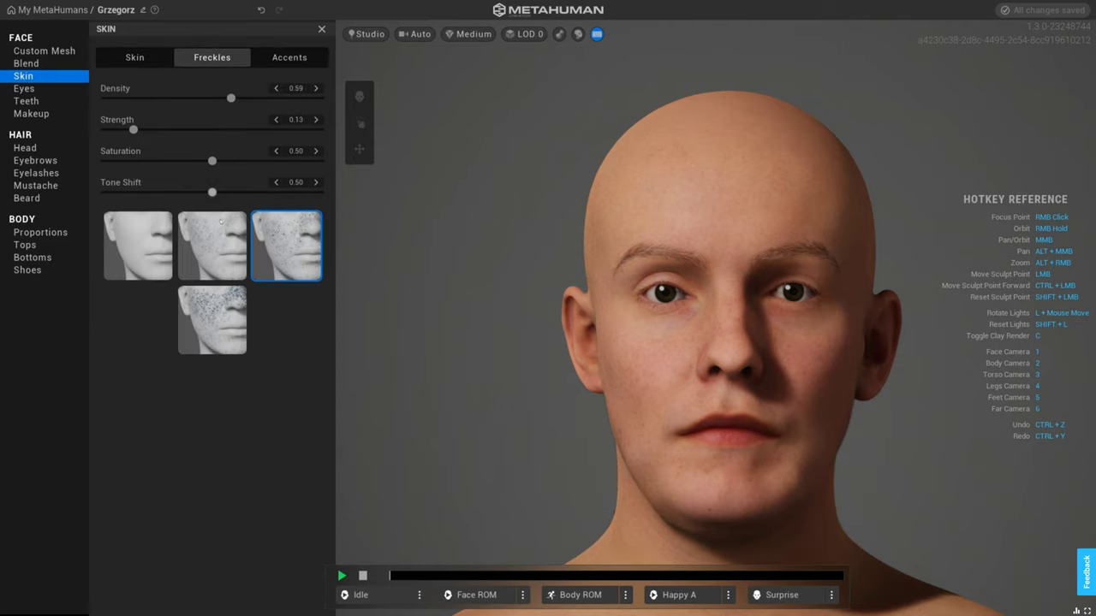
click(215, 316)
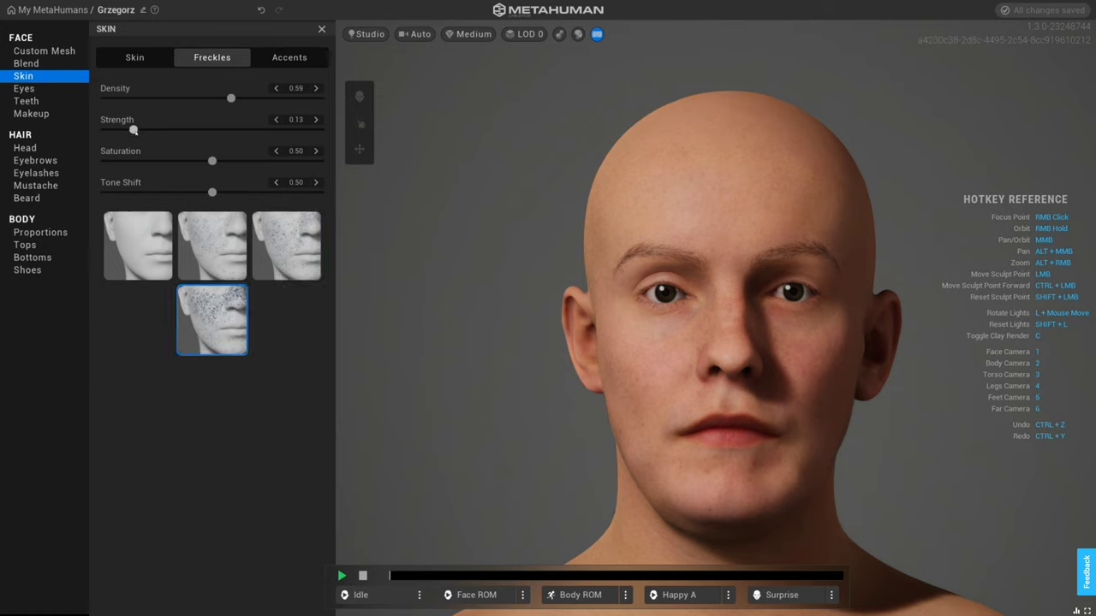
drag(134, 129, 174, 132)
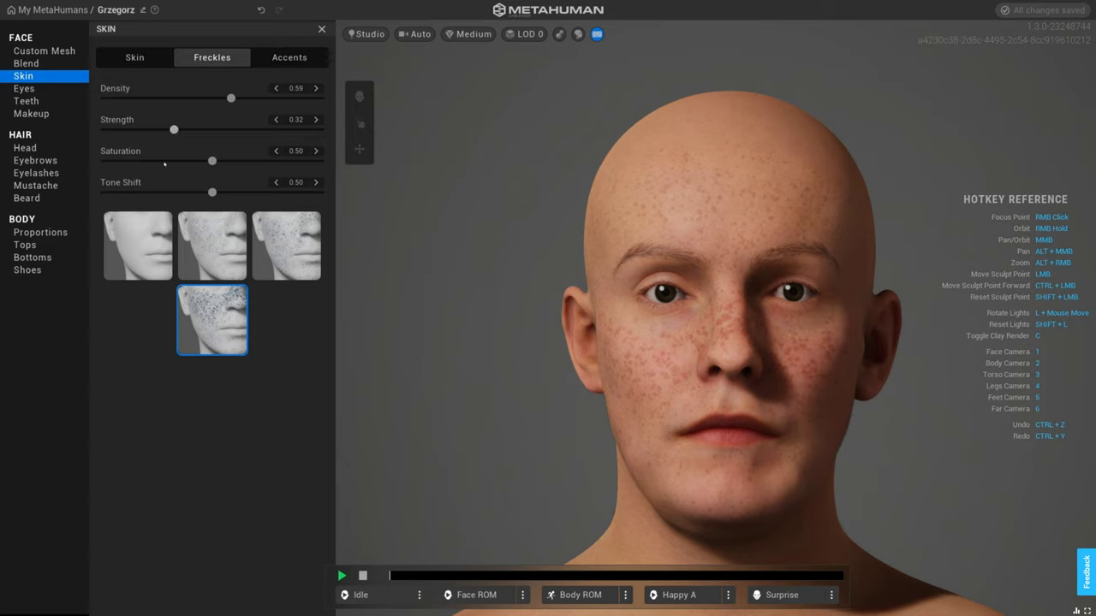
click(149, 230)
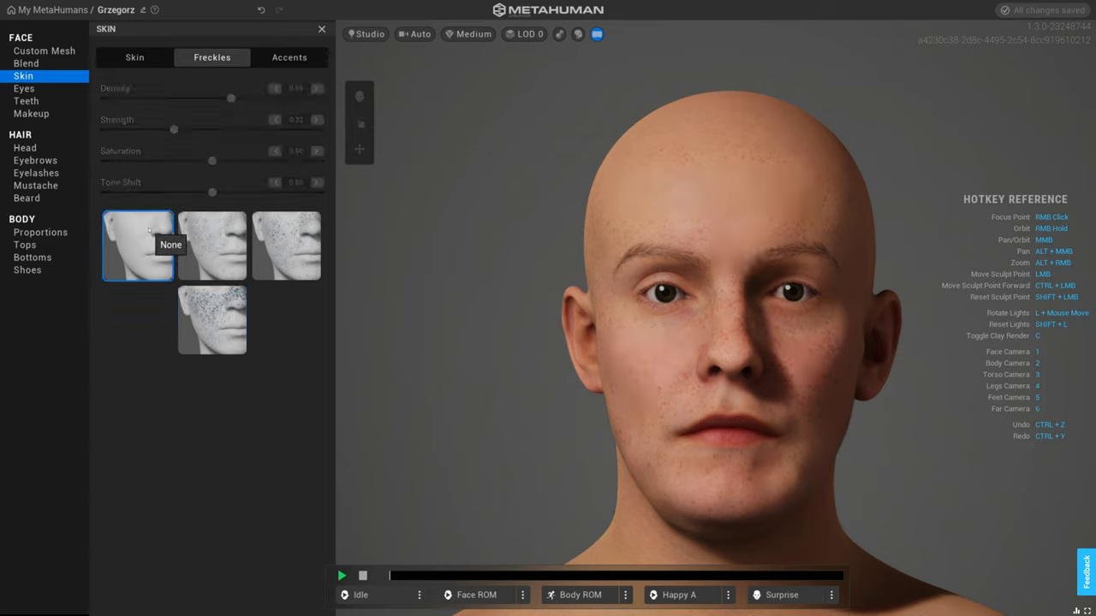
Select the nose accent region and set its Redness to 0.11 after trying a stronger flush.
click(301, 64)
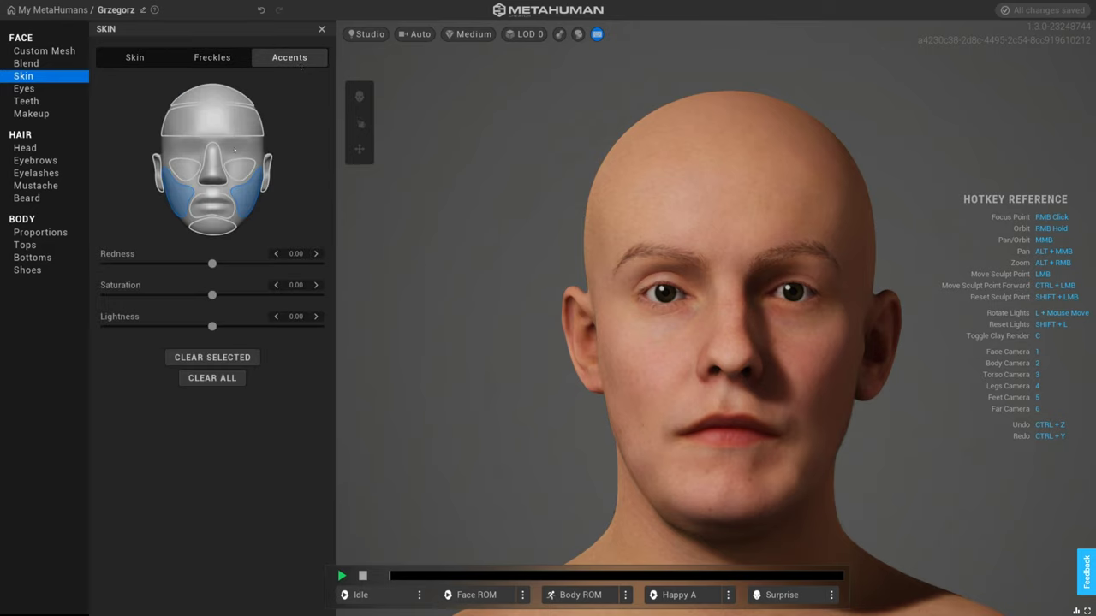
click(219, 172)
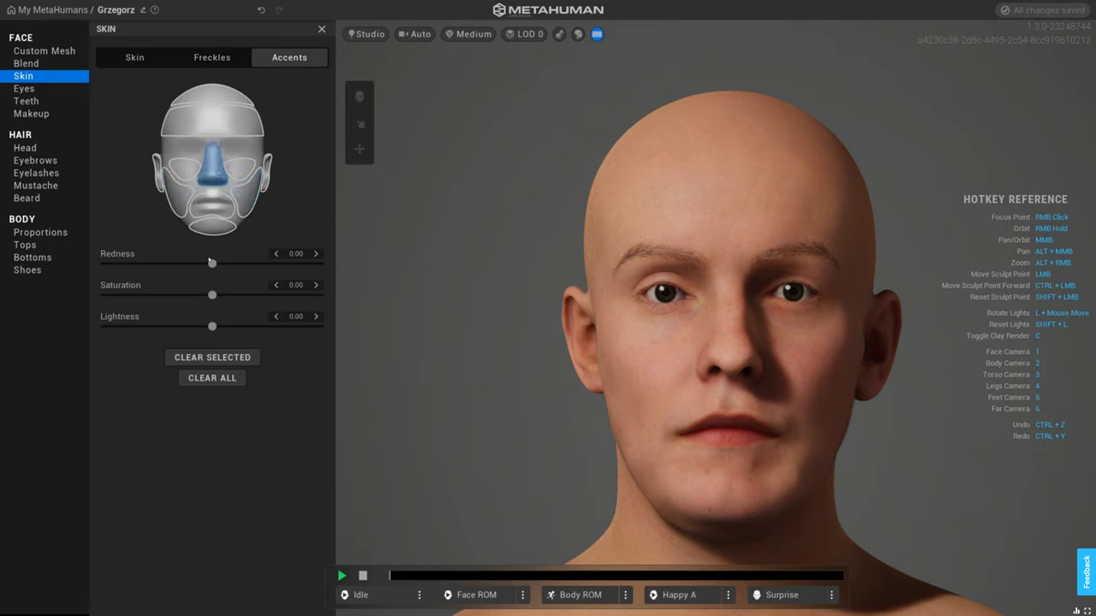
drag(212, 264, 313, 268)
drag(313, 268, 224, 263)
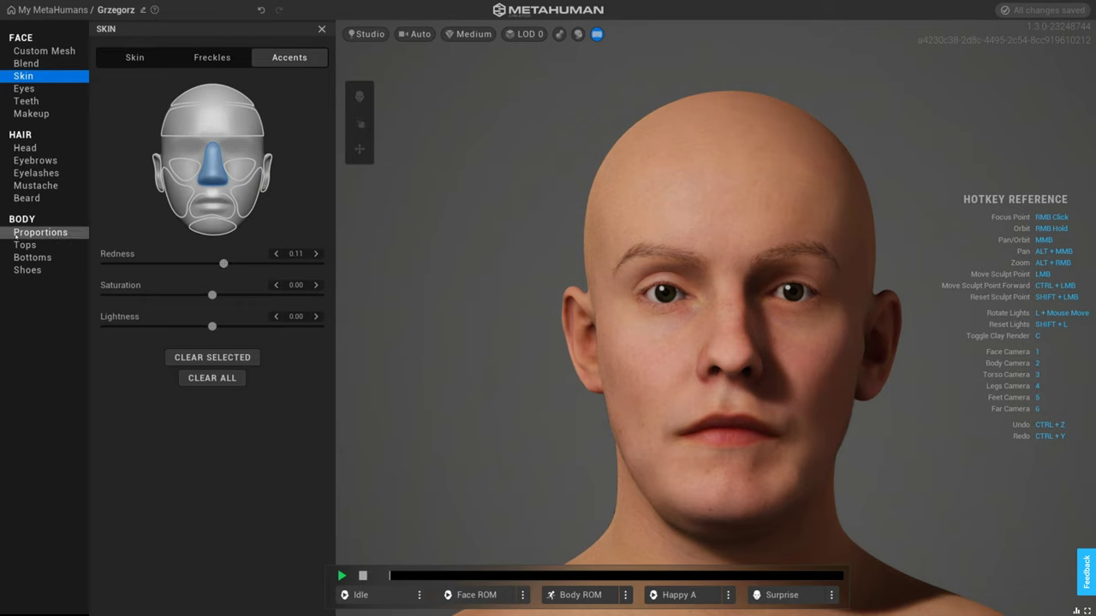
Try the heavy Average body, then choose the top-right Short lean body with head scale -0.30.
click(52, 233)
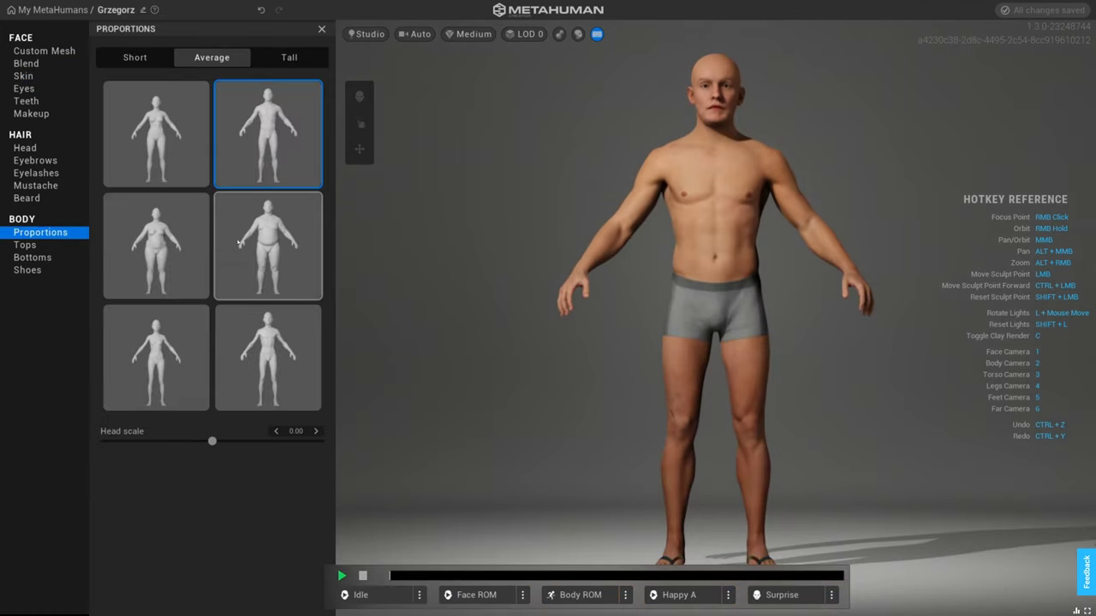
click(239, 244)
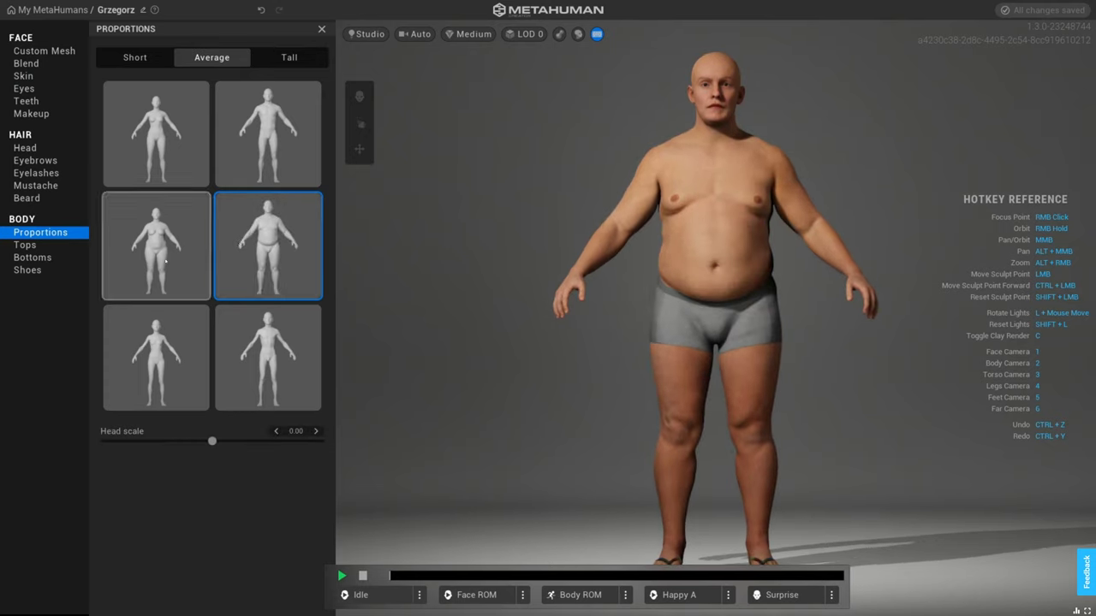
click(161, 65)
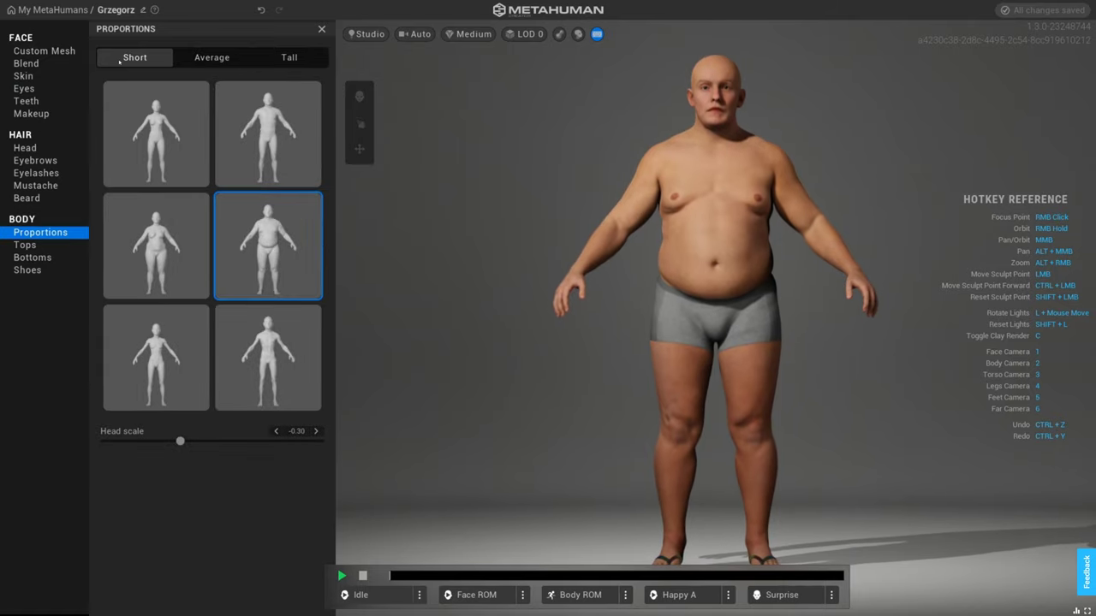
click(244, 143)
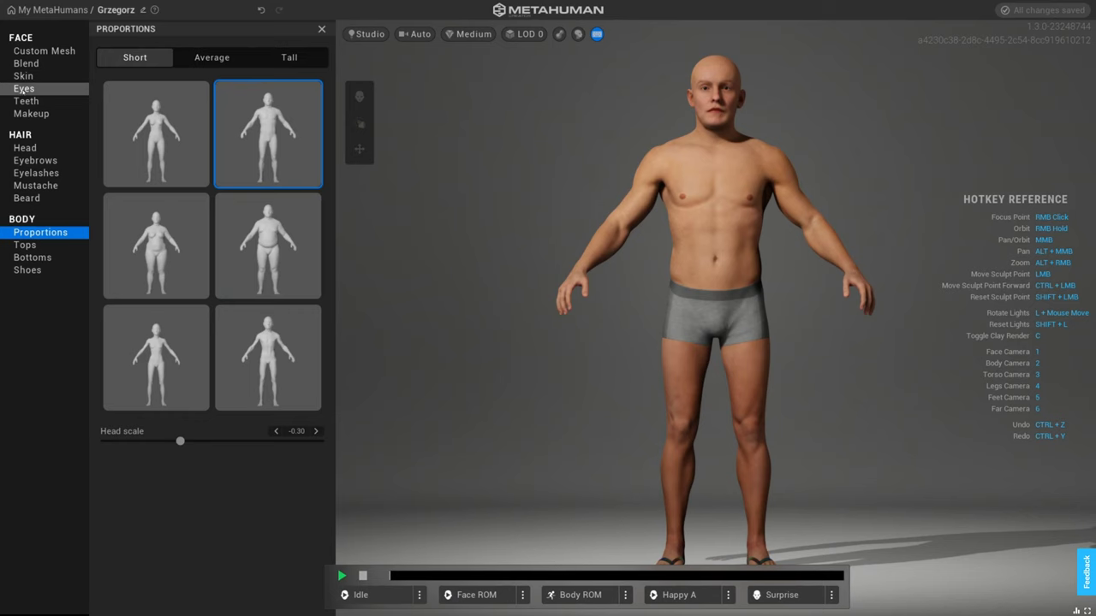
Apply grey-blue eye Preset 004, show the Iris settings and zoom in on the eyes.
click(36, 90)
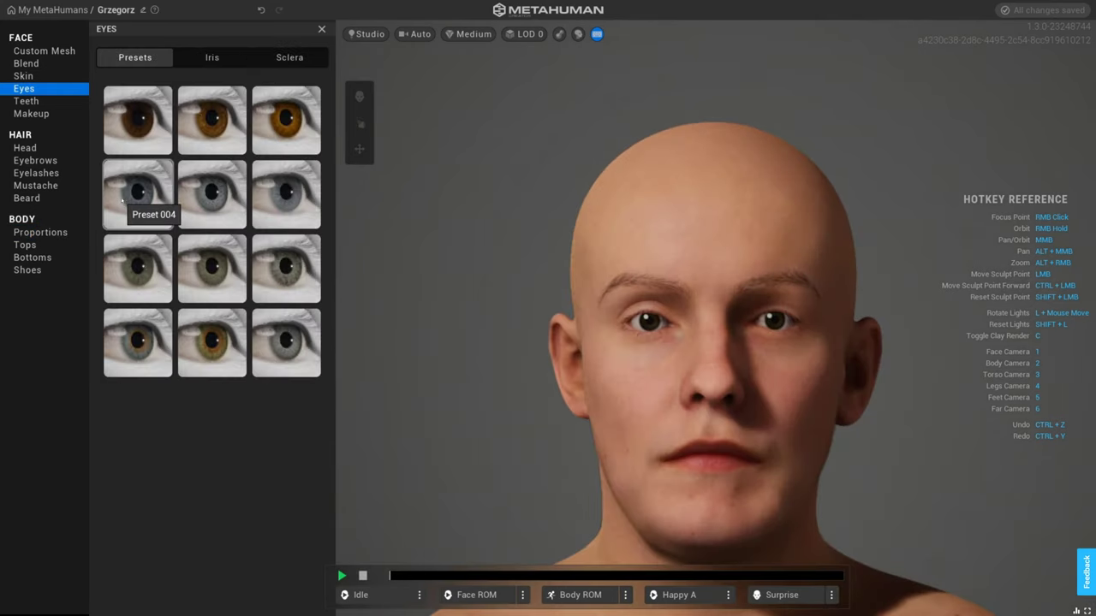
click(156, 216)
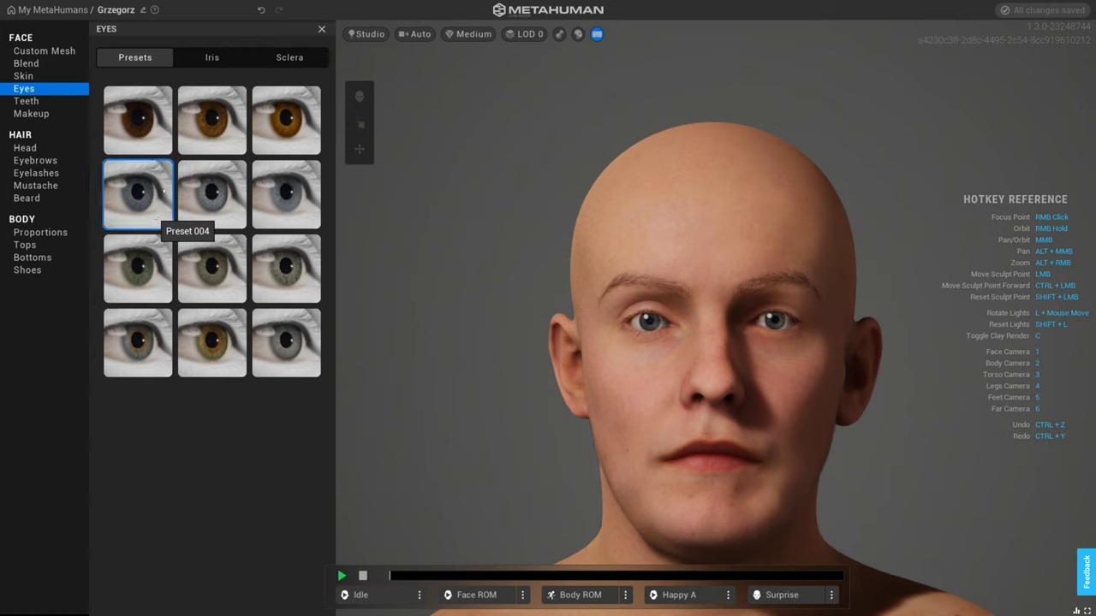
click(225, 61)
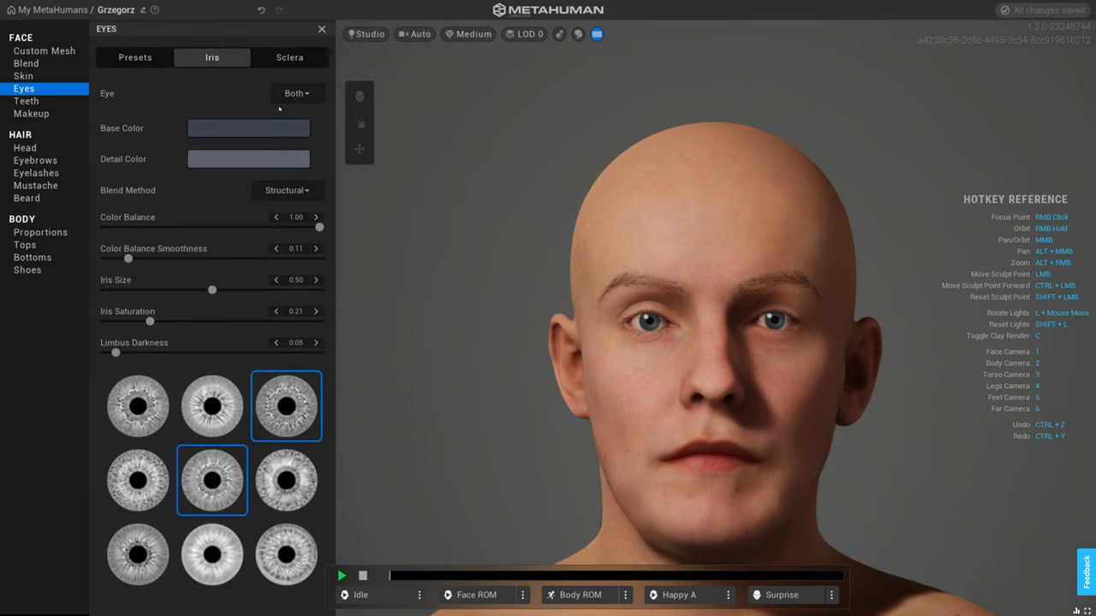
scroll(640, 334, up, 5)
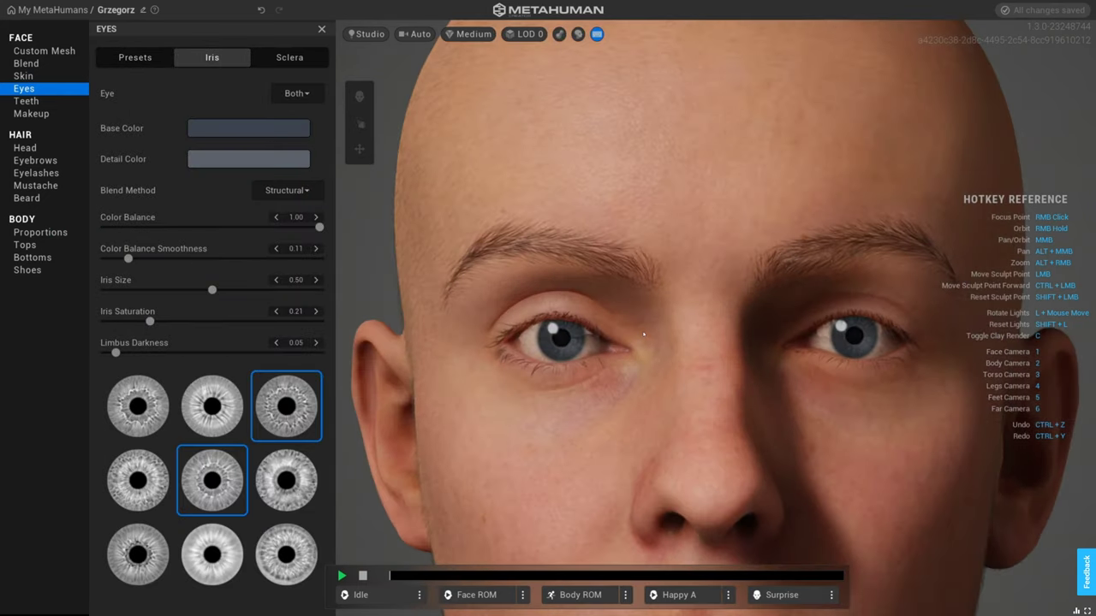
scroll(579, 348, up, 2)
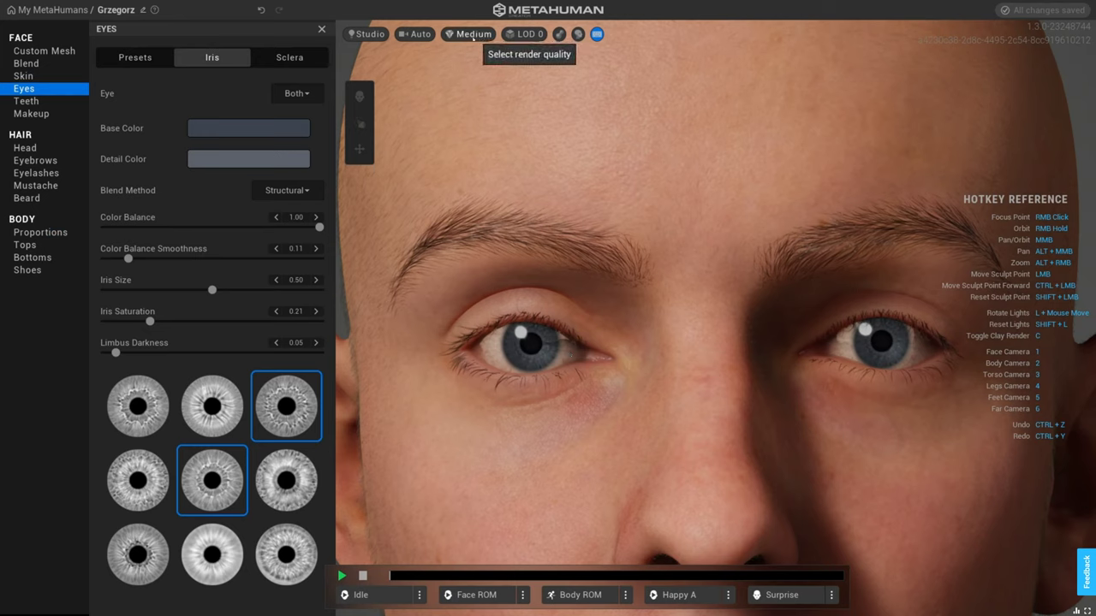
Switch rendering to Epic (Ray Traced) and settle on the first iris pattern, back in face view.
click(467, 36)
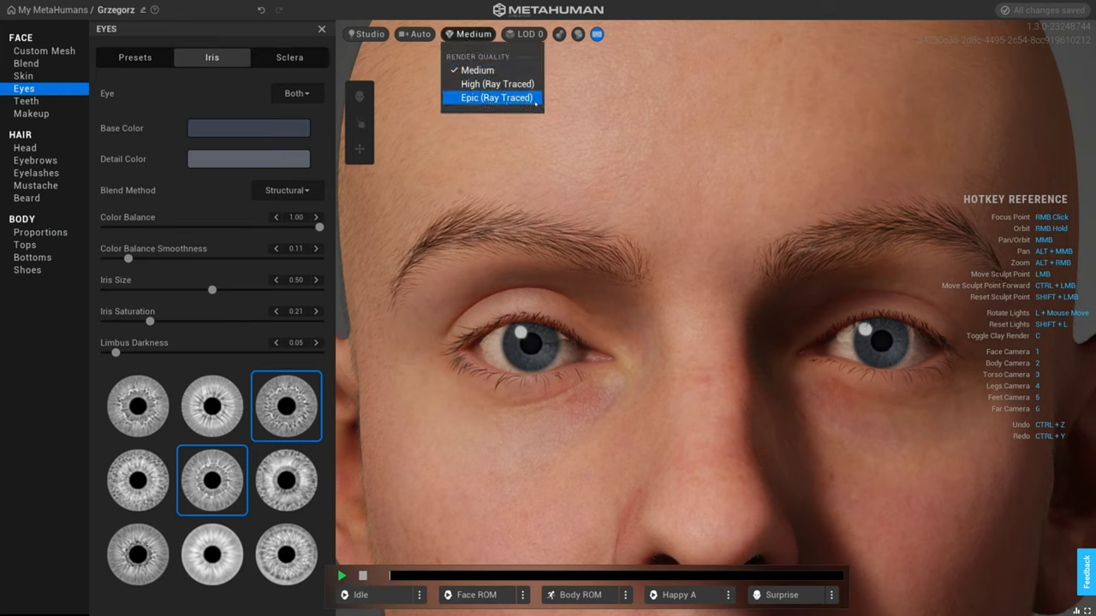
click(535, 101)
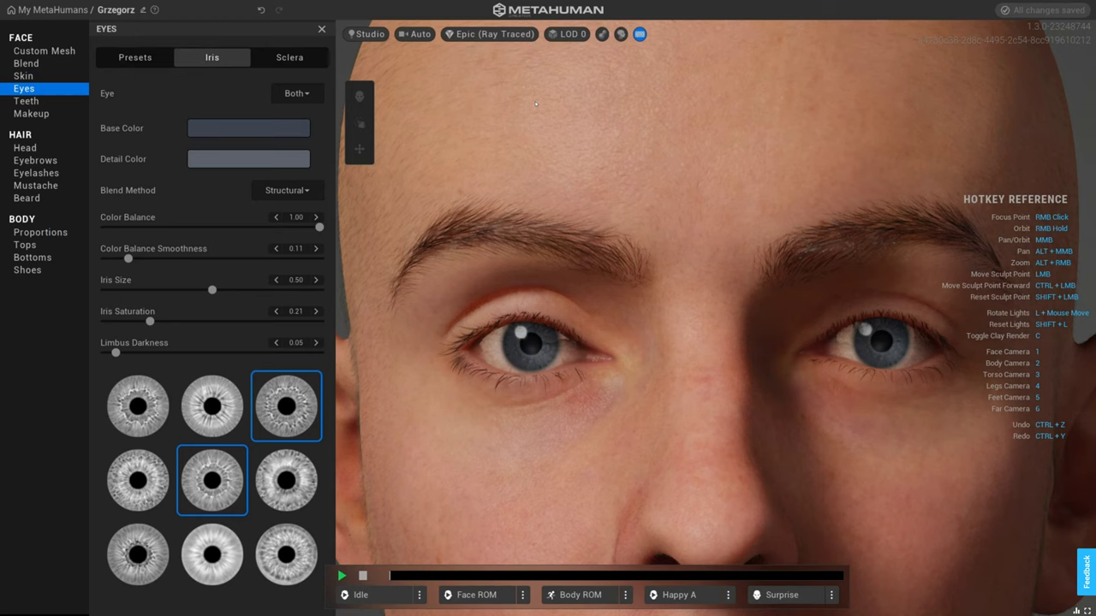
click(211, 406)
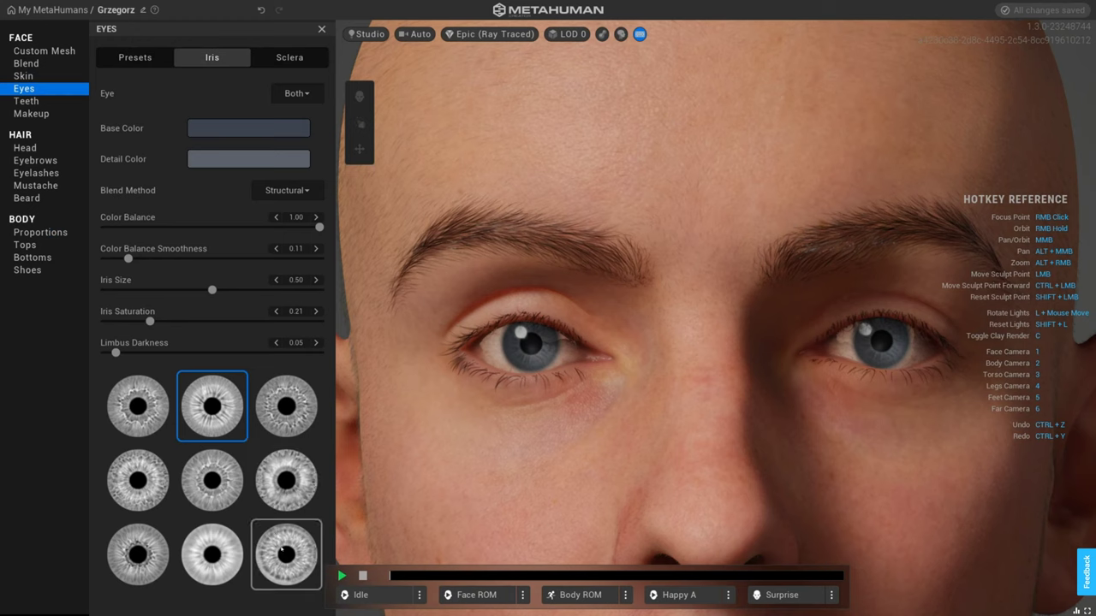
click(284, 551)
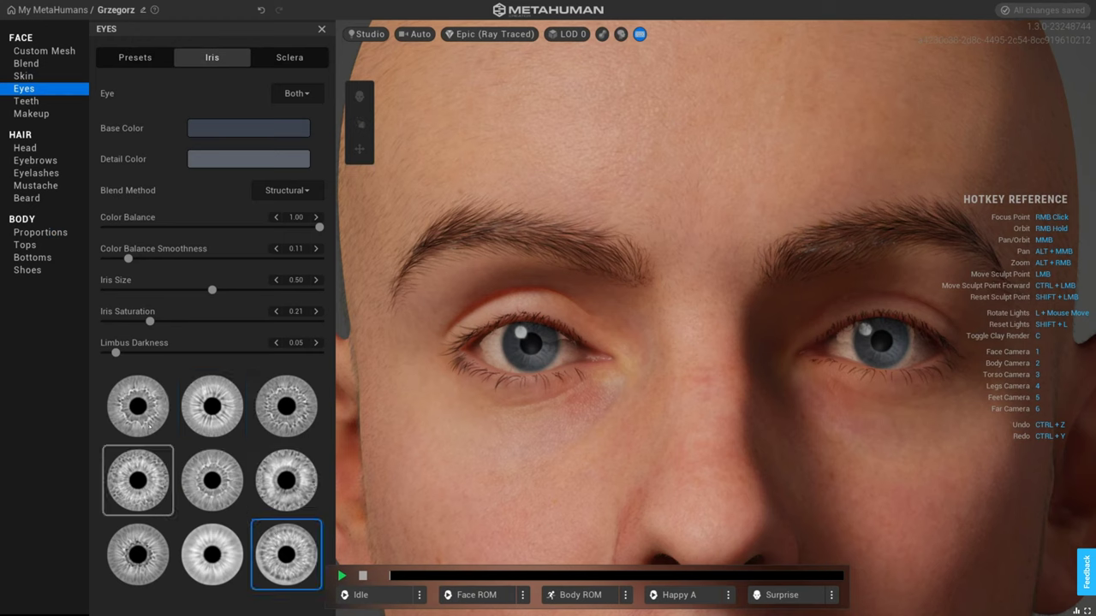
click(138, 406)
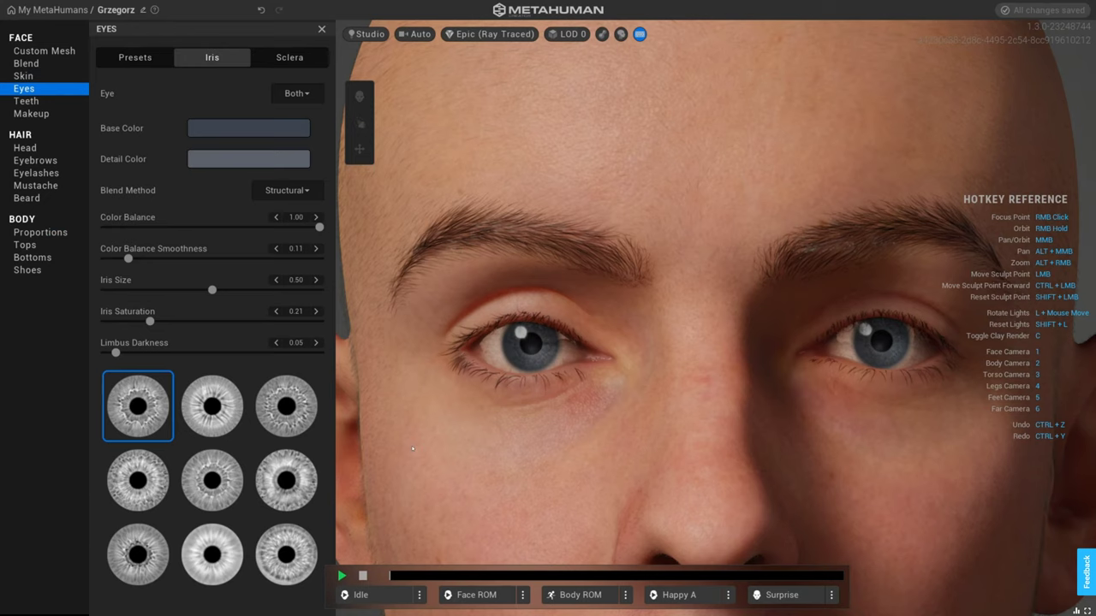
key(1)
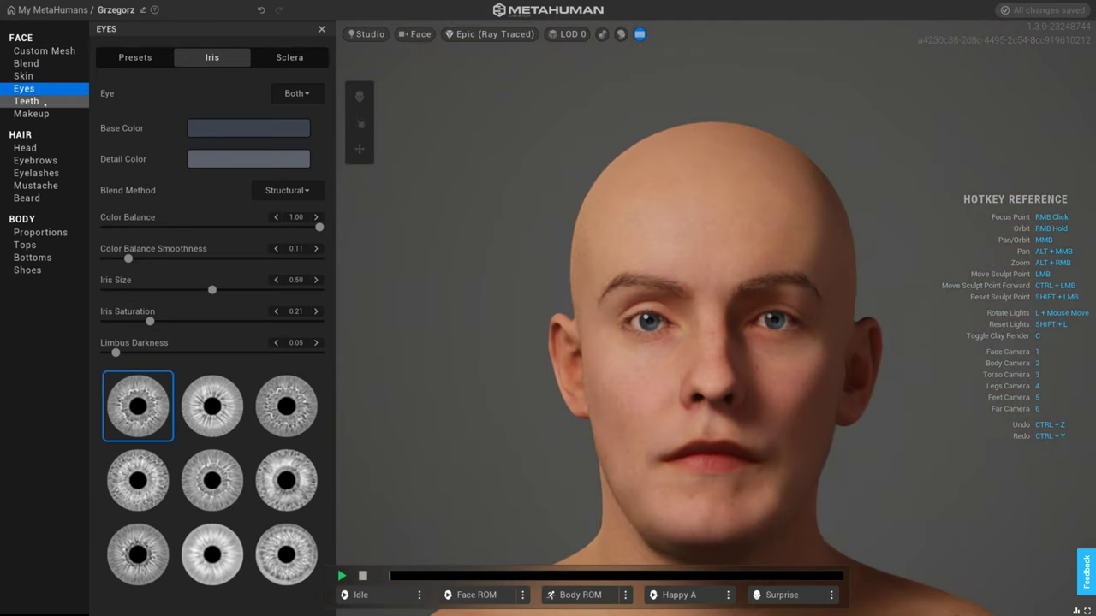
Raise tooth Variation to 0.44 and lower Plaque Amount to 0.02.
click(45, 102)
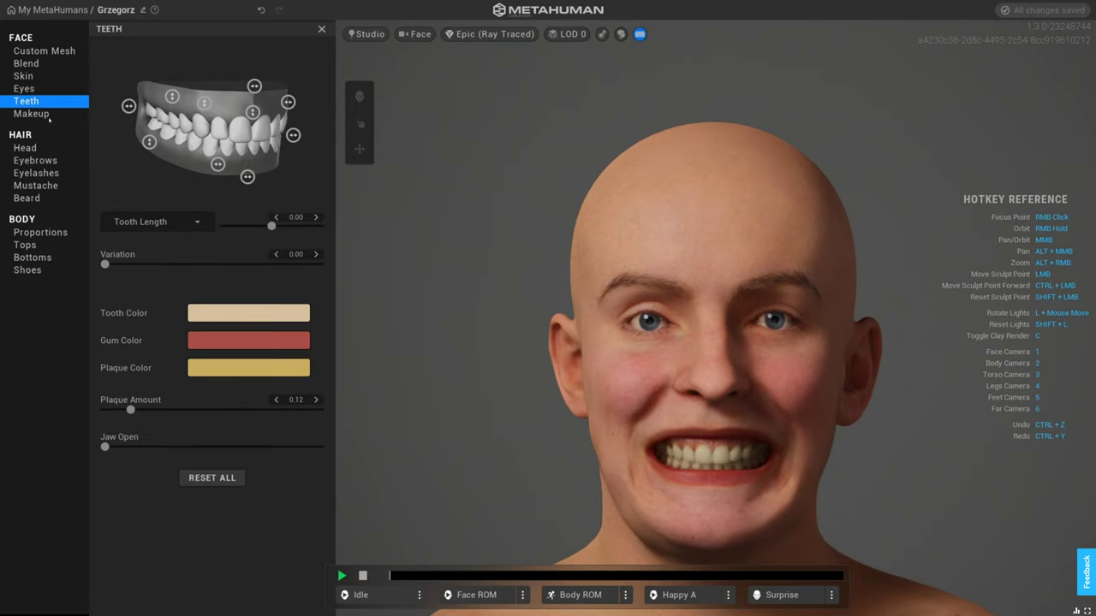
mouse_move(105, 263)
mouse_down()
mouse_move(244, 269)
mouse_move(202, 268)
mouse_up()
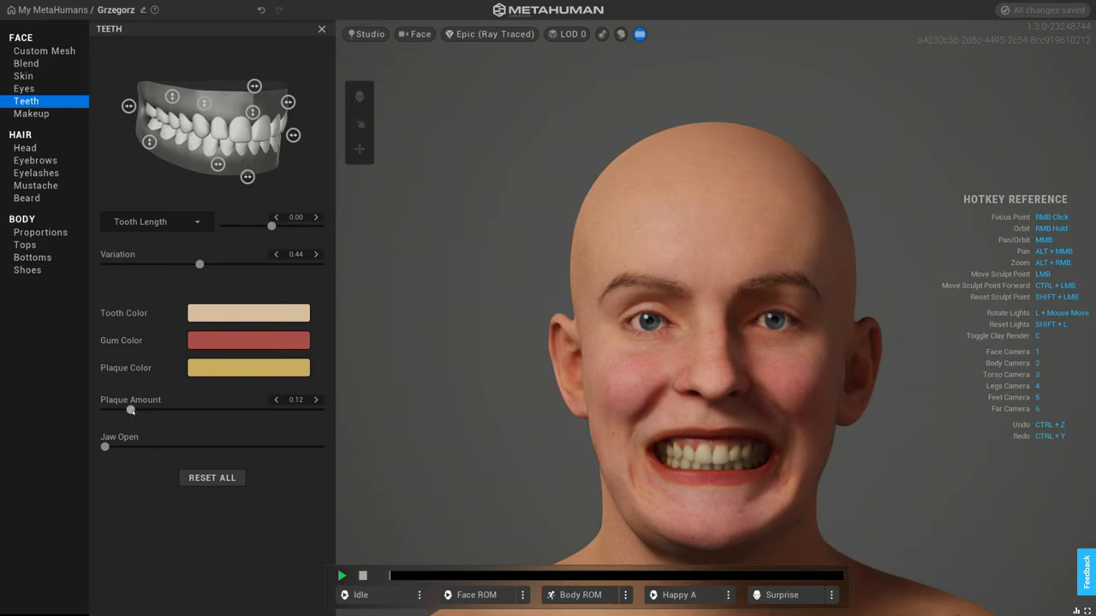
mouse_move(130, 410)
mouse_down()
mouse_move(304, 418)
mouse_move(107, 411)
mouse_up()
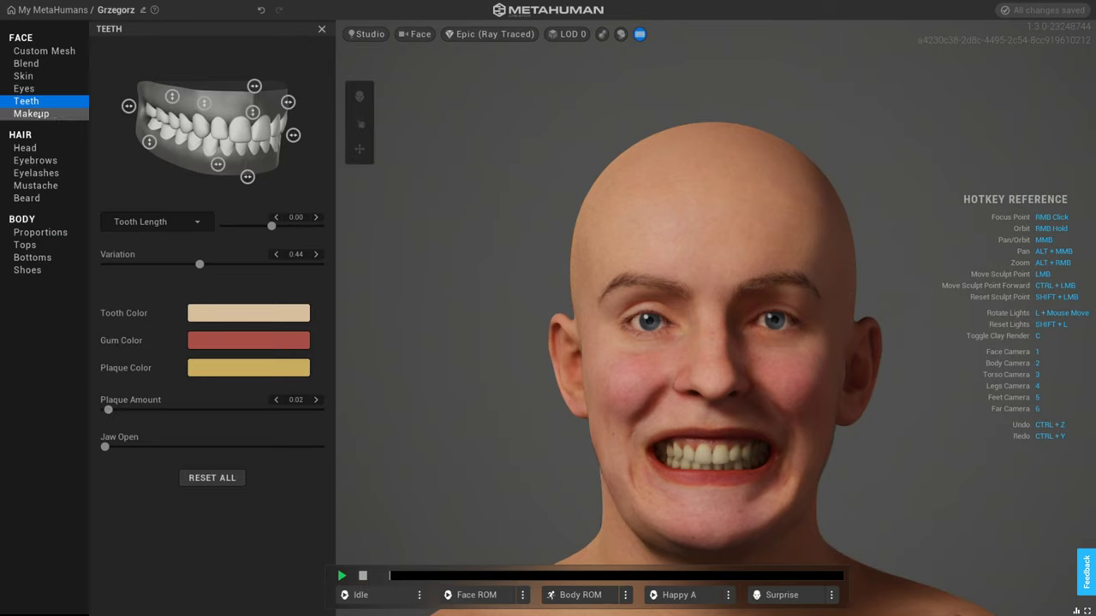
click(41, 115)
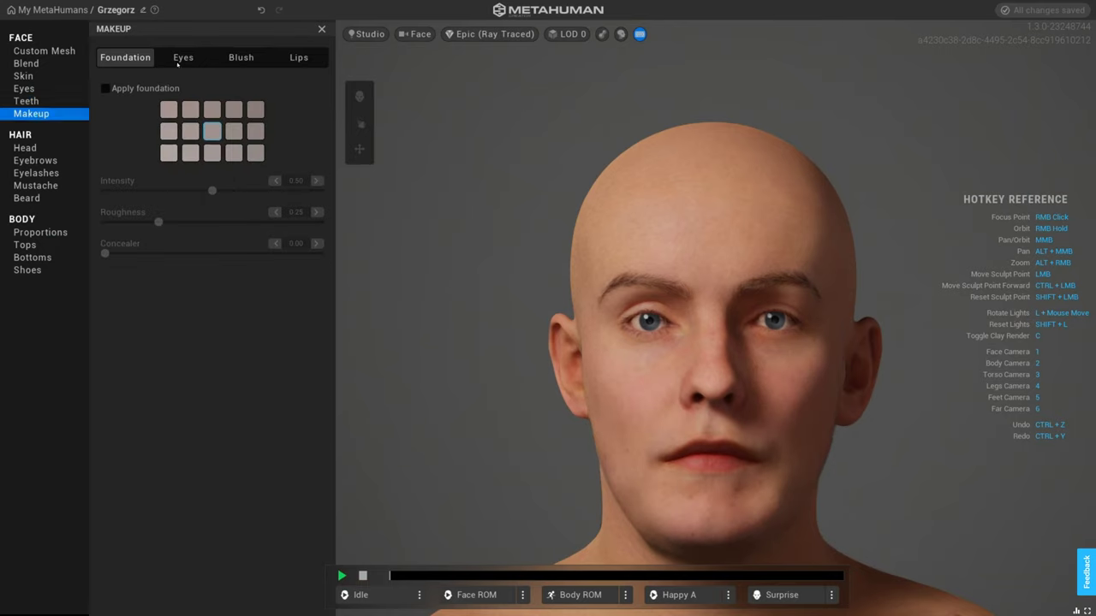
Preview Cat Eye eyeliner and Apple blush, then set both back to None.
click(181, 60)
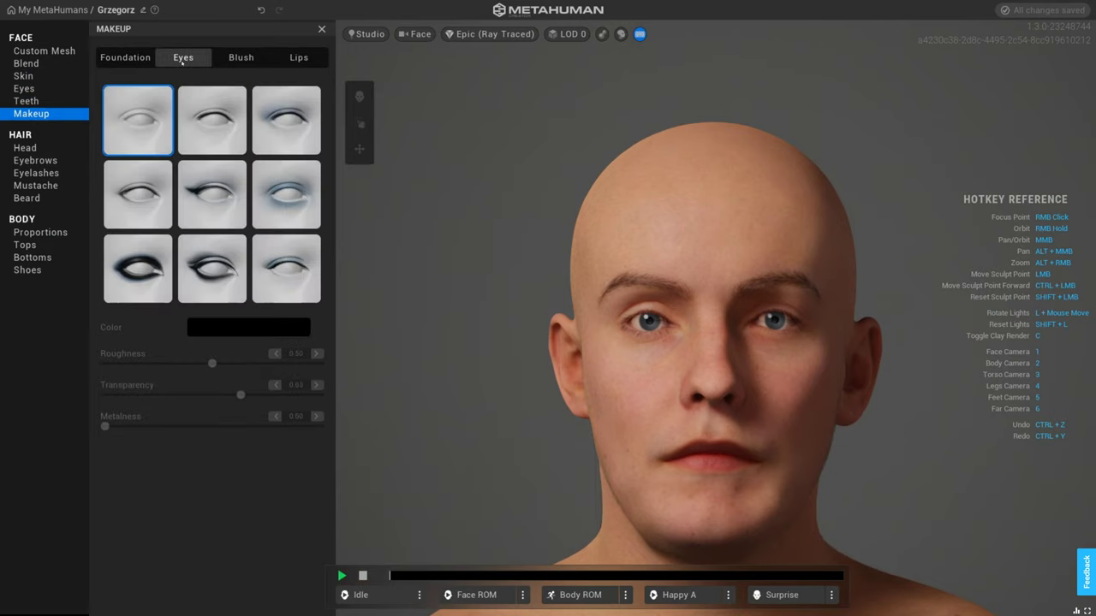
click(225, 190)
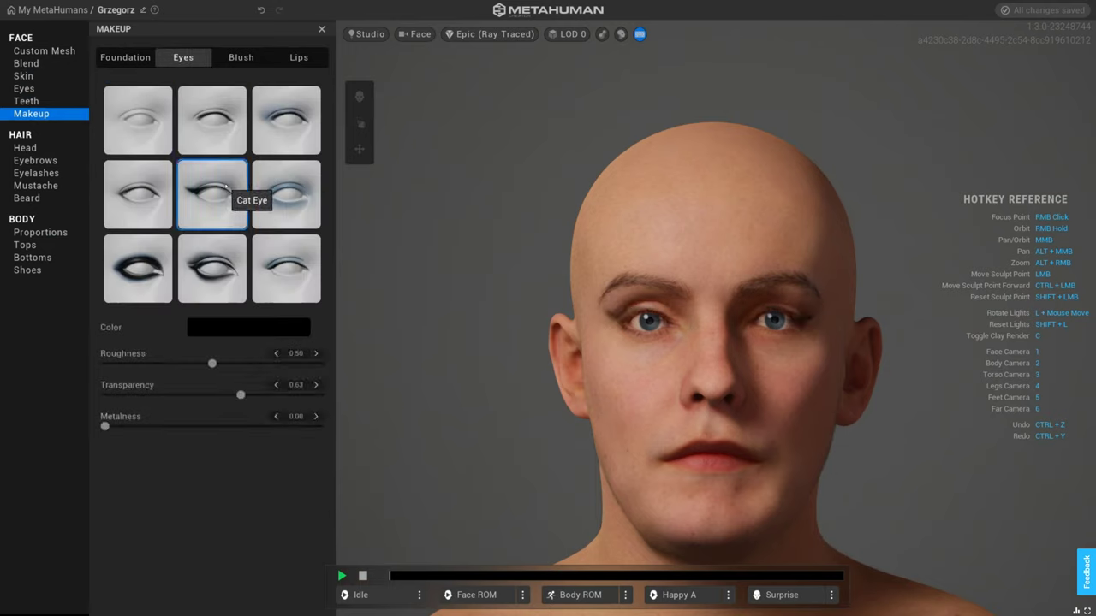
click(150, 137)
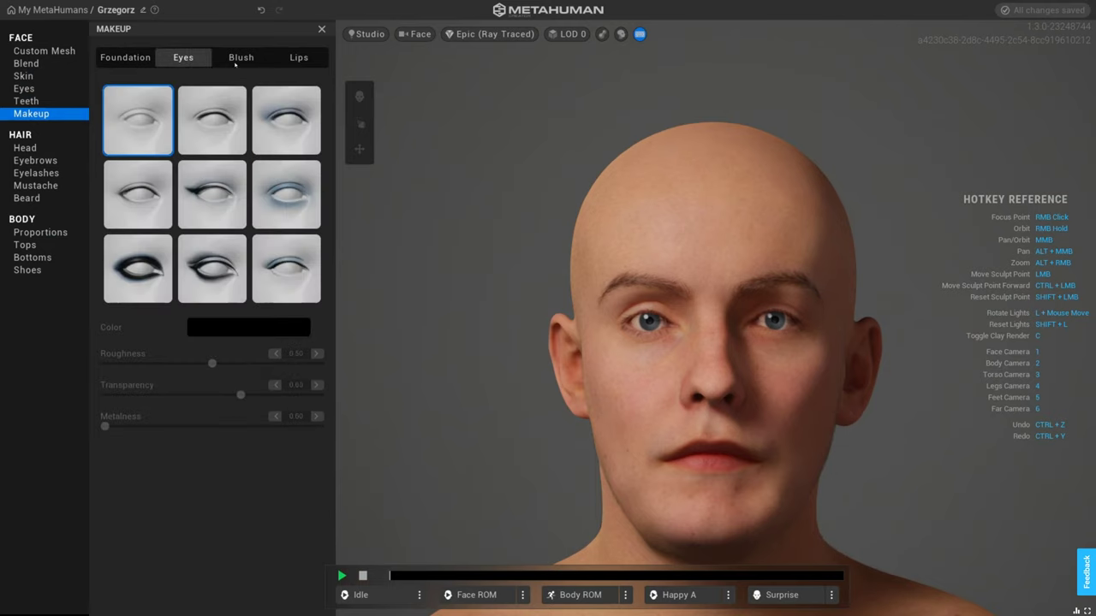
click(235, 63)
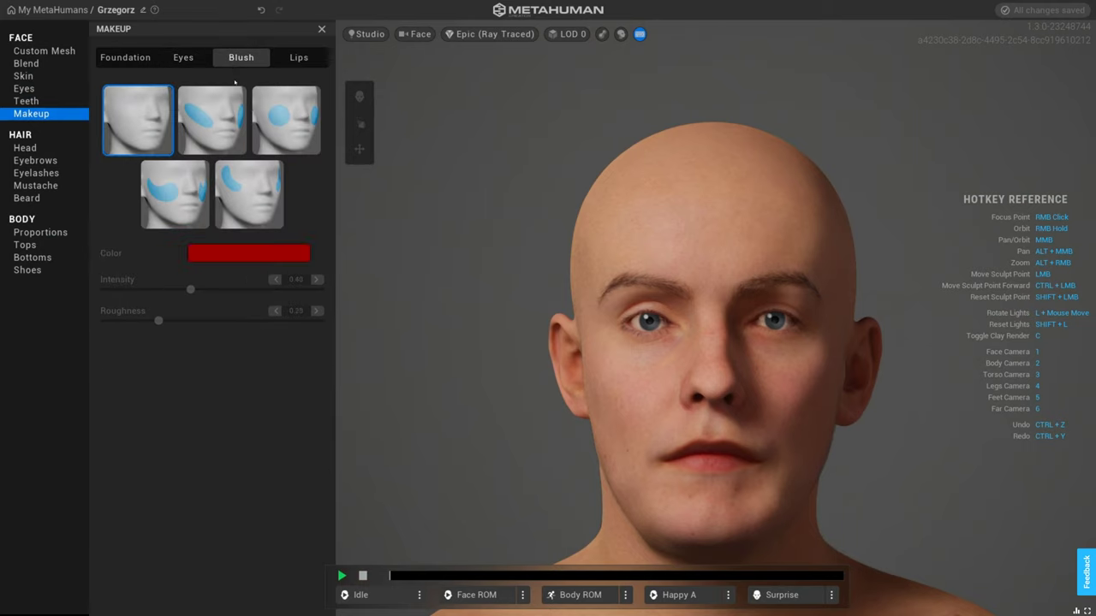
click(267, 120)
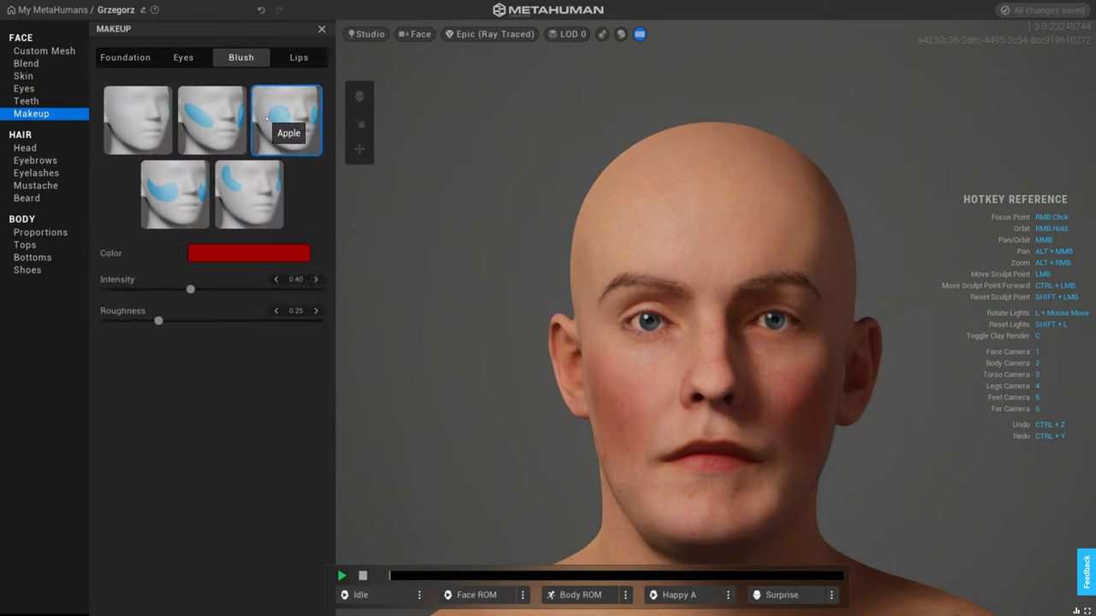
click(149, 120)
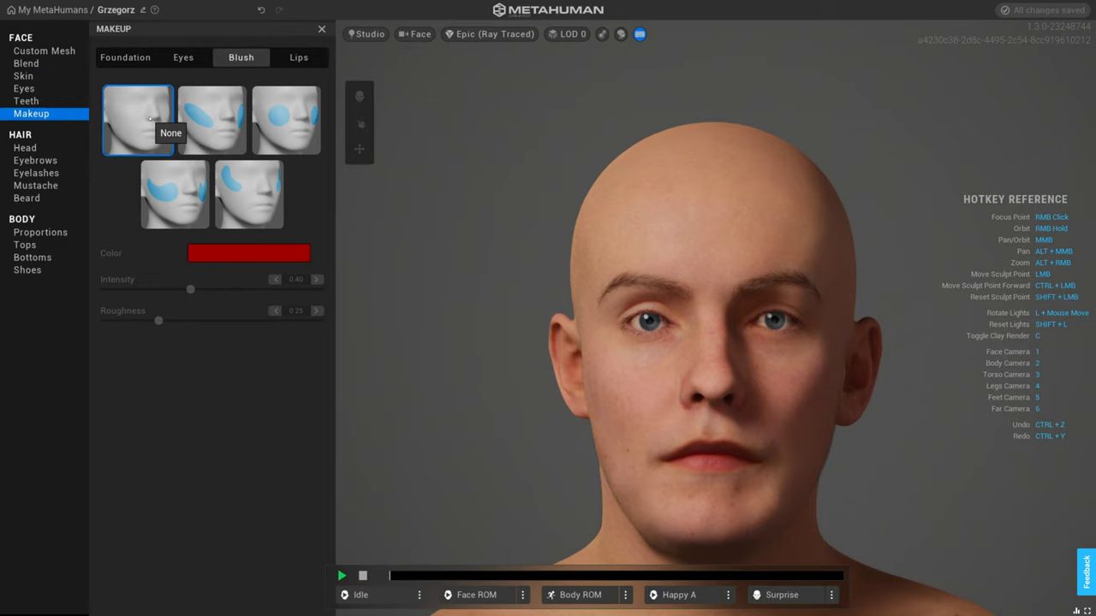
click(297, 60)
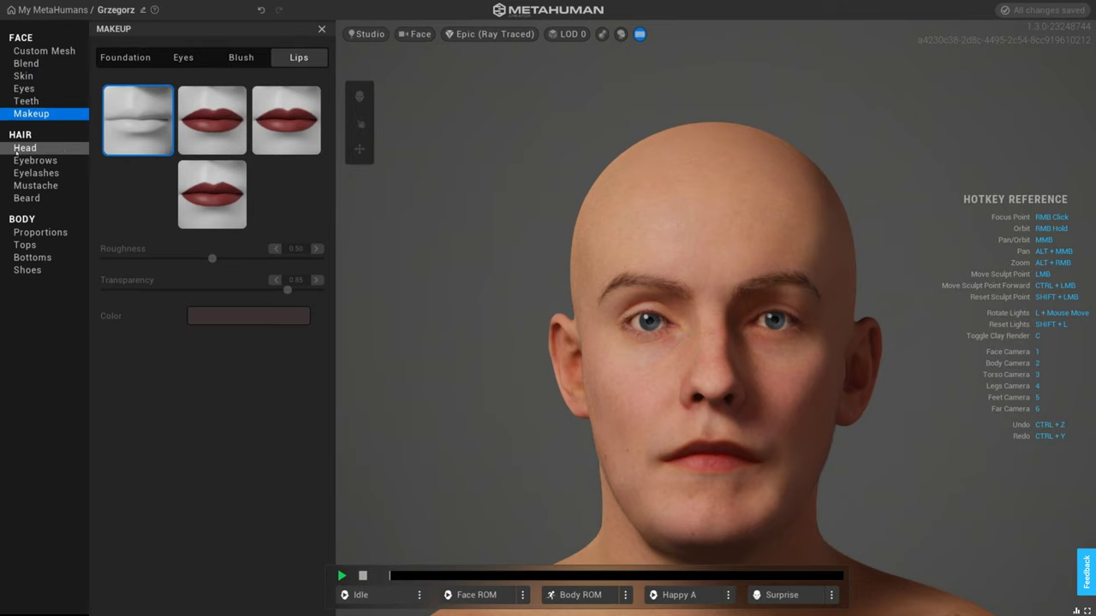
Try Straight Buzz Cut and Short Recede Messy hairstyles, then settle on Long Afro.
click(40, 151)
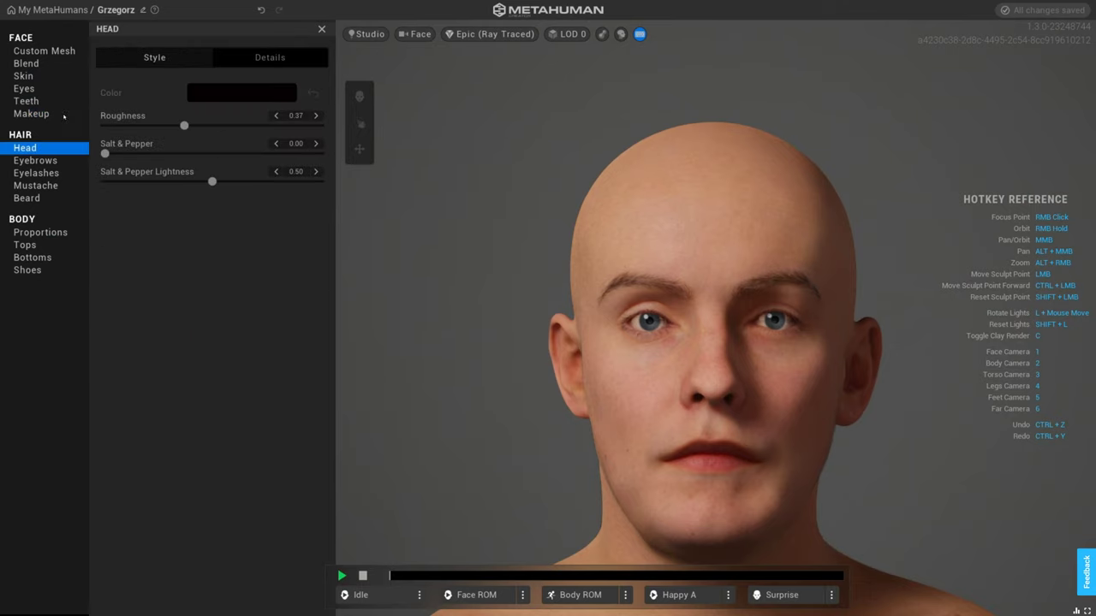
click(129, 60)
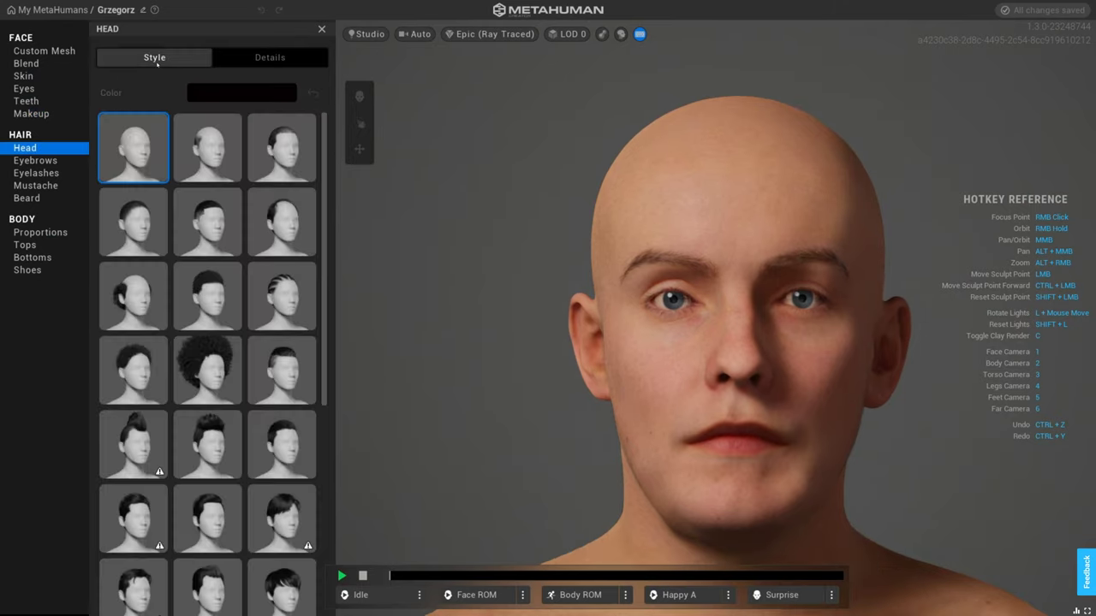
click(272, 167)
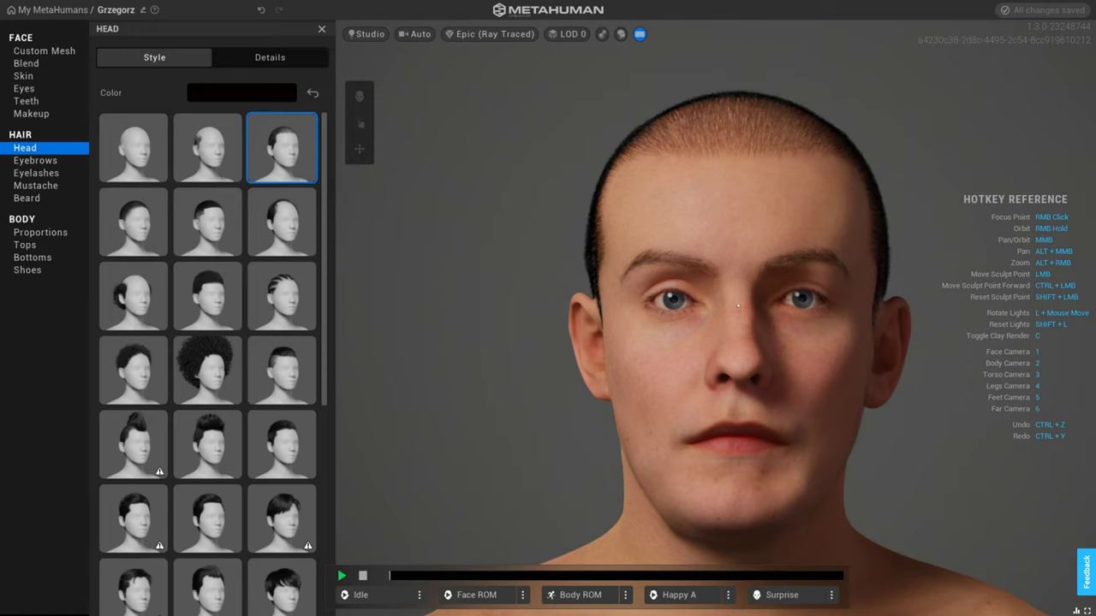
right_drag(771, 334, 631, 380)
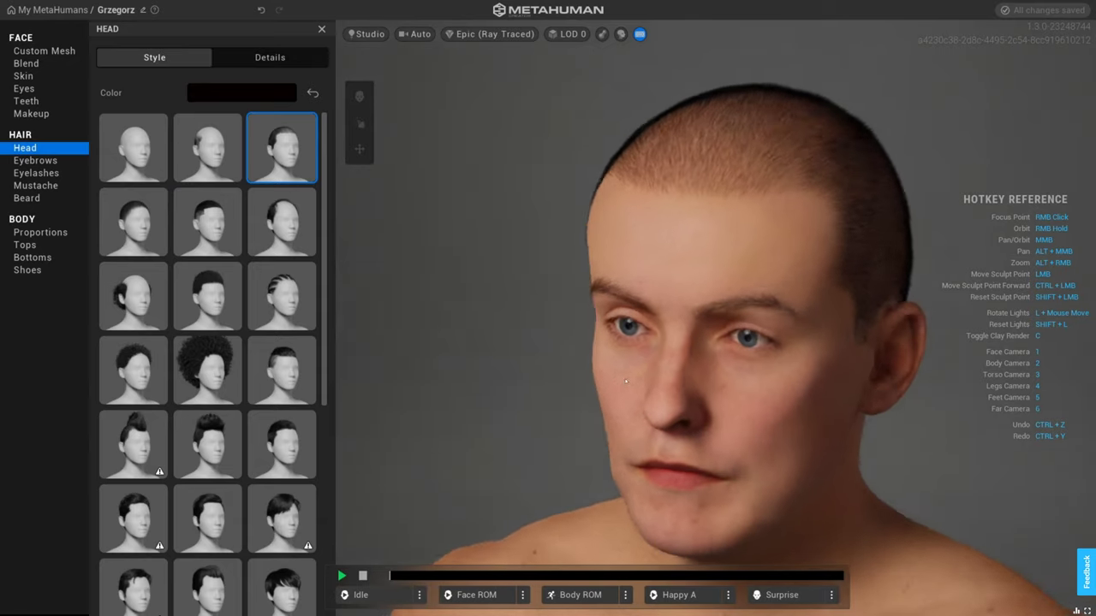
scroll(714, 366, down, 2)
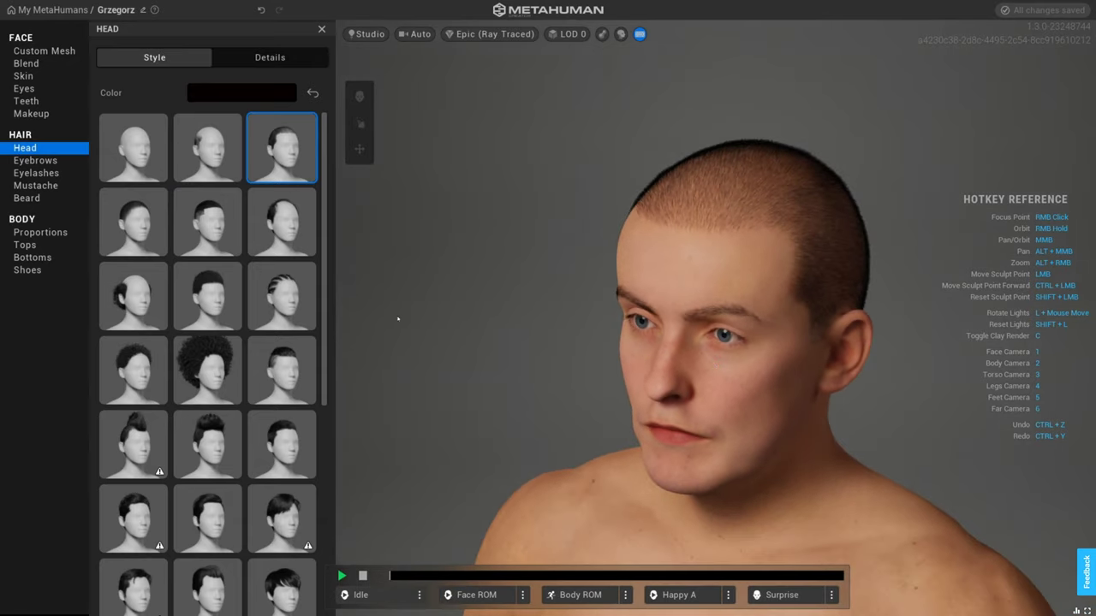
click(155, 309)
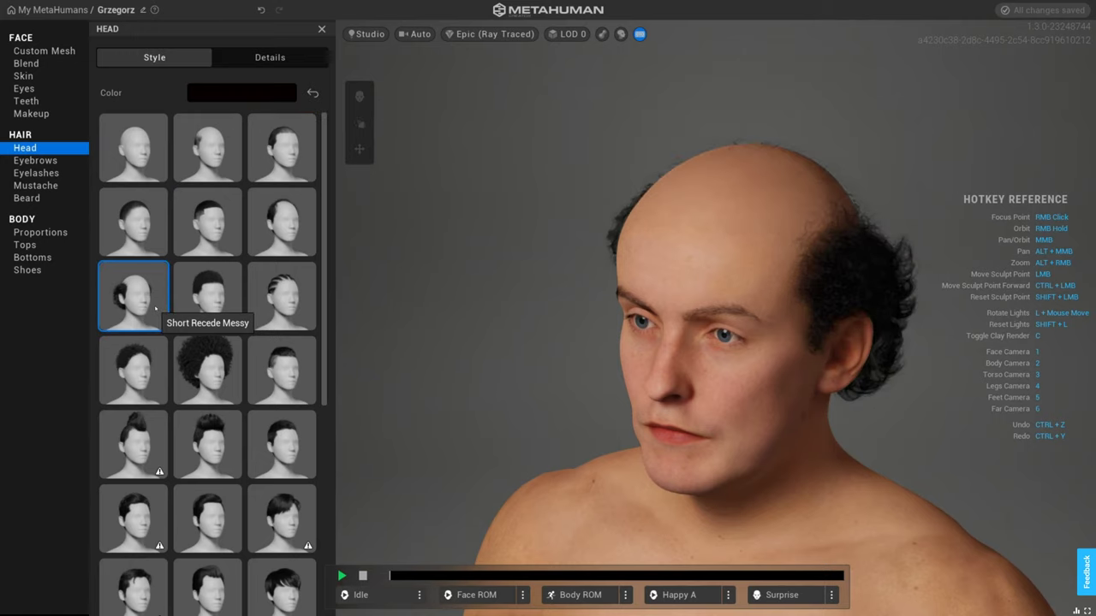
click(209, 366)
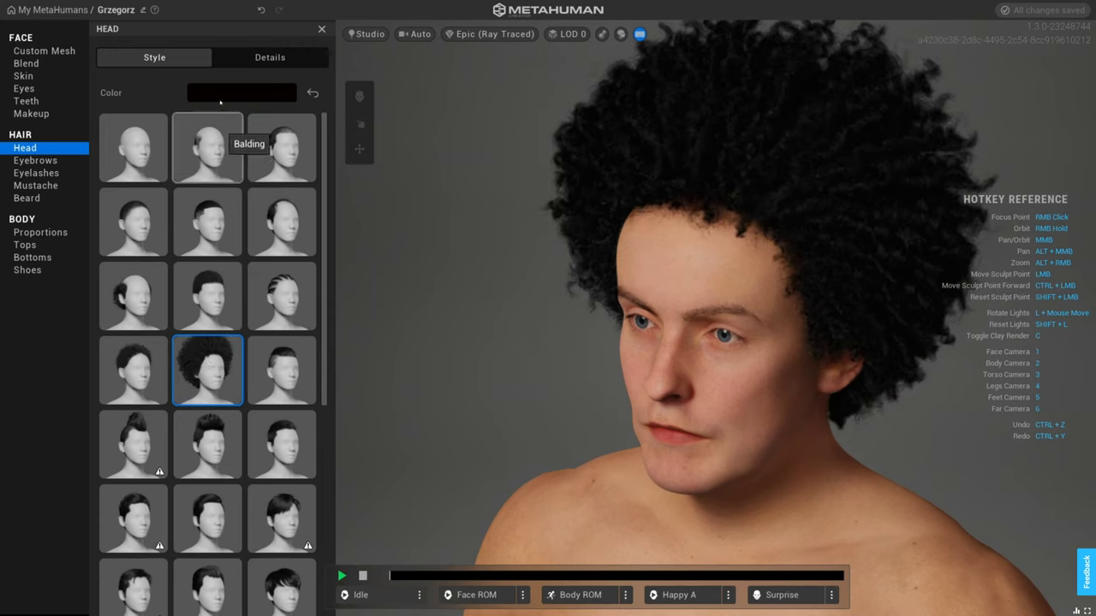
Try a deep reddish hair colour, then dark and warmer brown preset swatches.
click(252, 100)
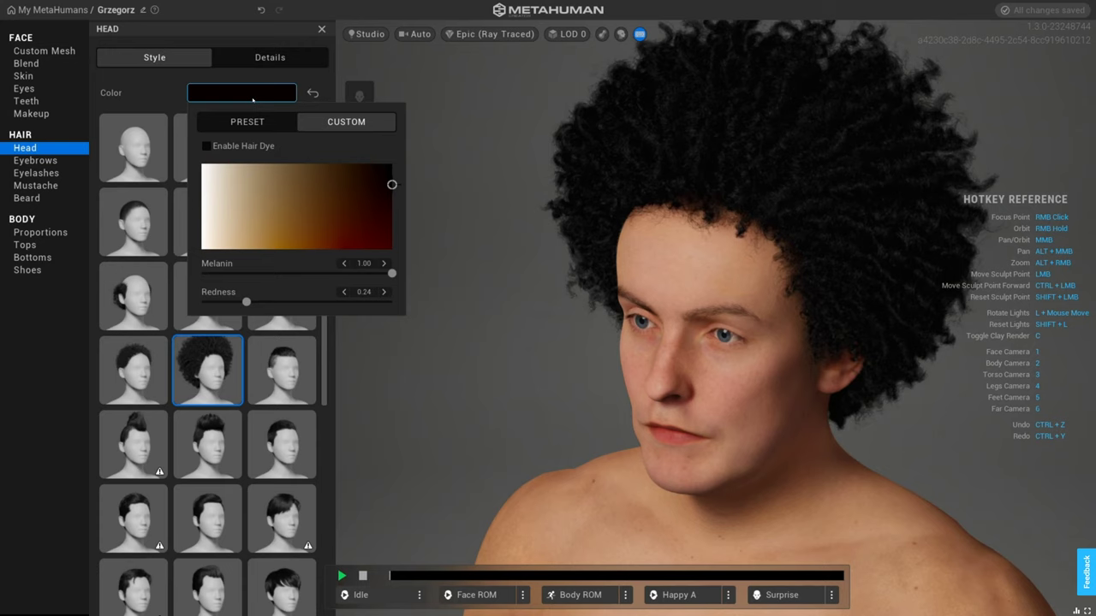
mouse_move(339, 194)
mouse_down()
mouse_move(372, 245)
mouse_move(296, 197)
mouse_move(308, 190)
mouse_up()
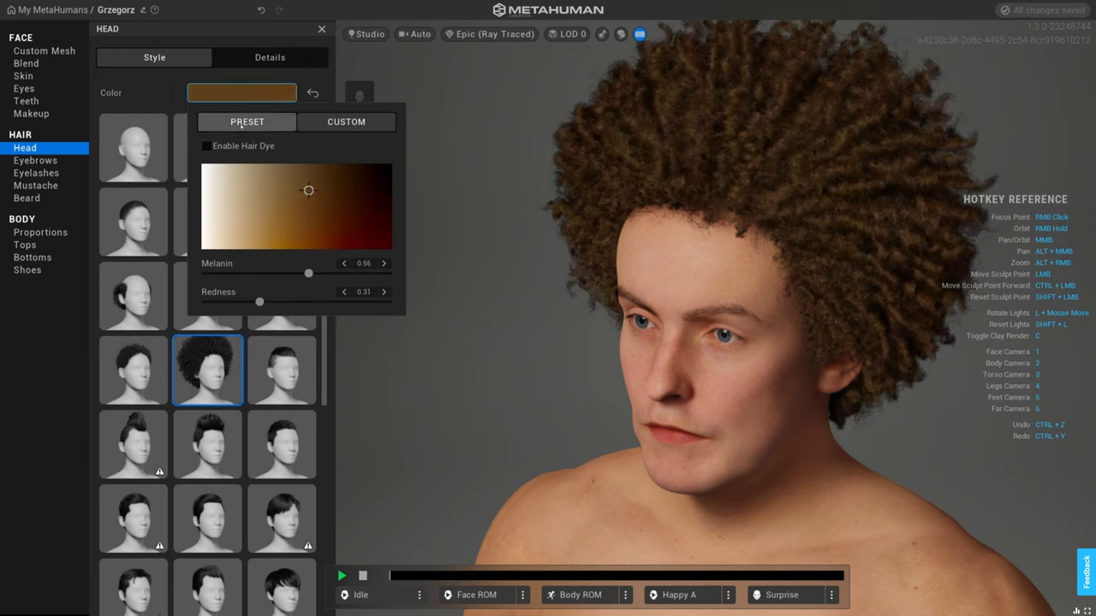
click(245, 124)
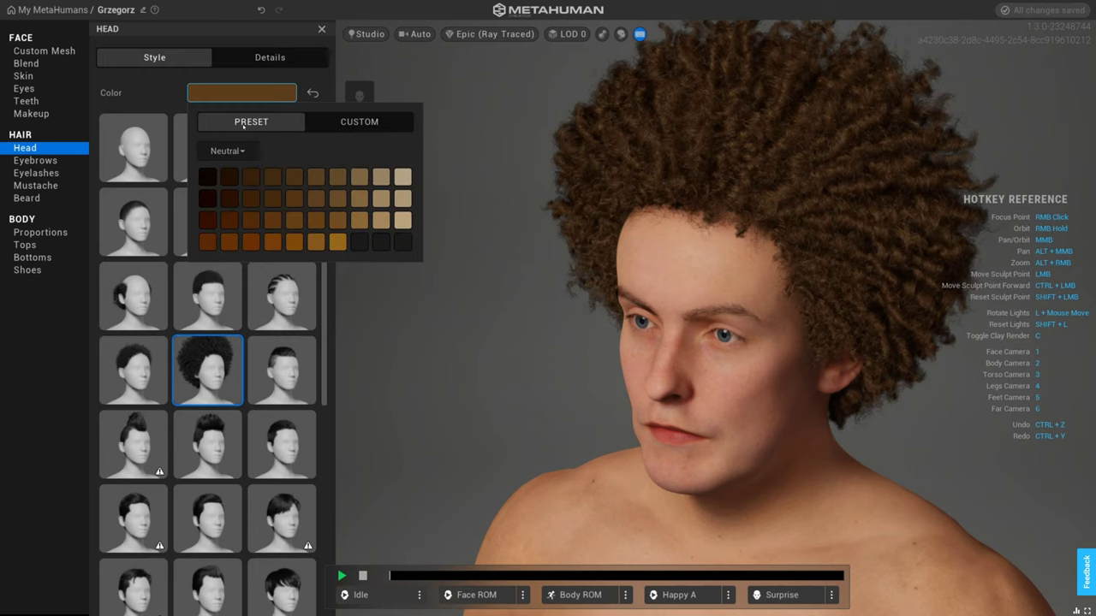
click(251, 178)
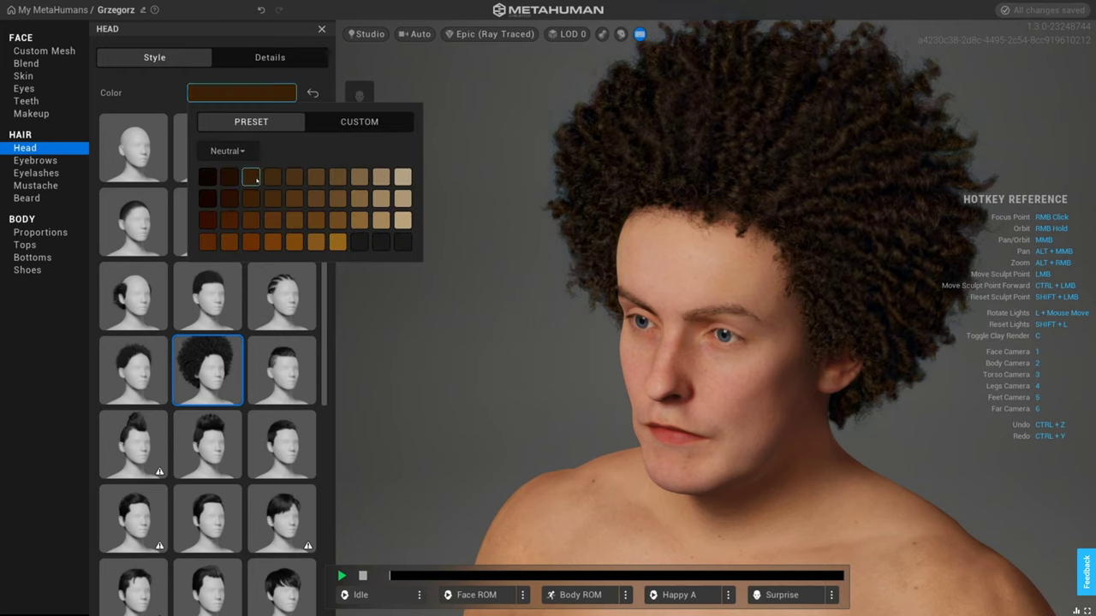
click(254, 222)
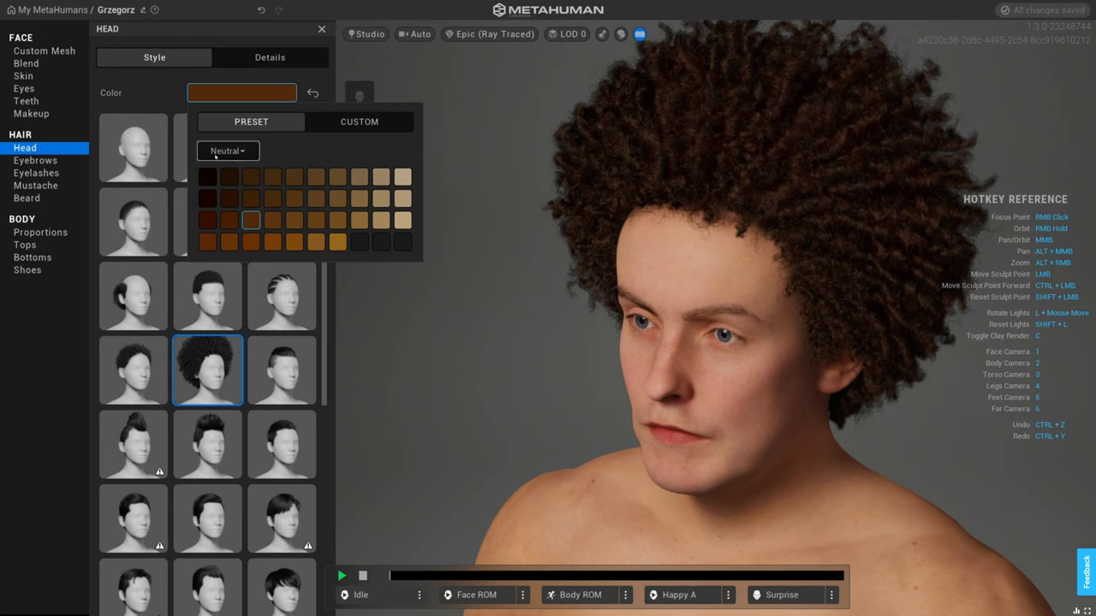
Try magenta from the Vibrant palette, then custom blue, green and yellow hair colours.
click(248, 155)
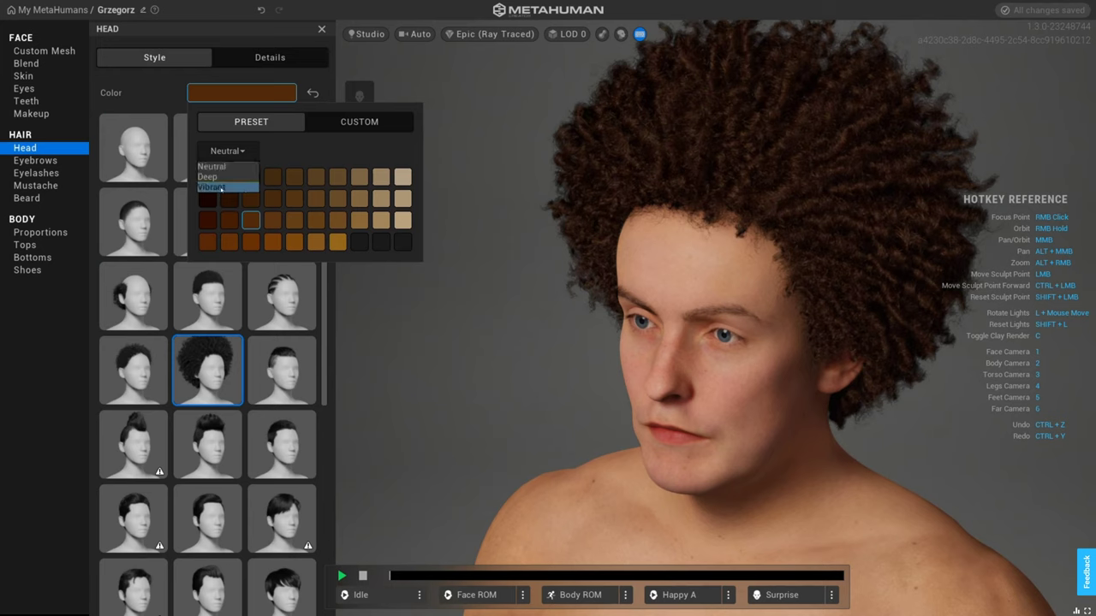
click(221, 187)
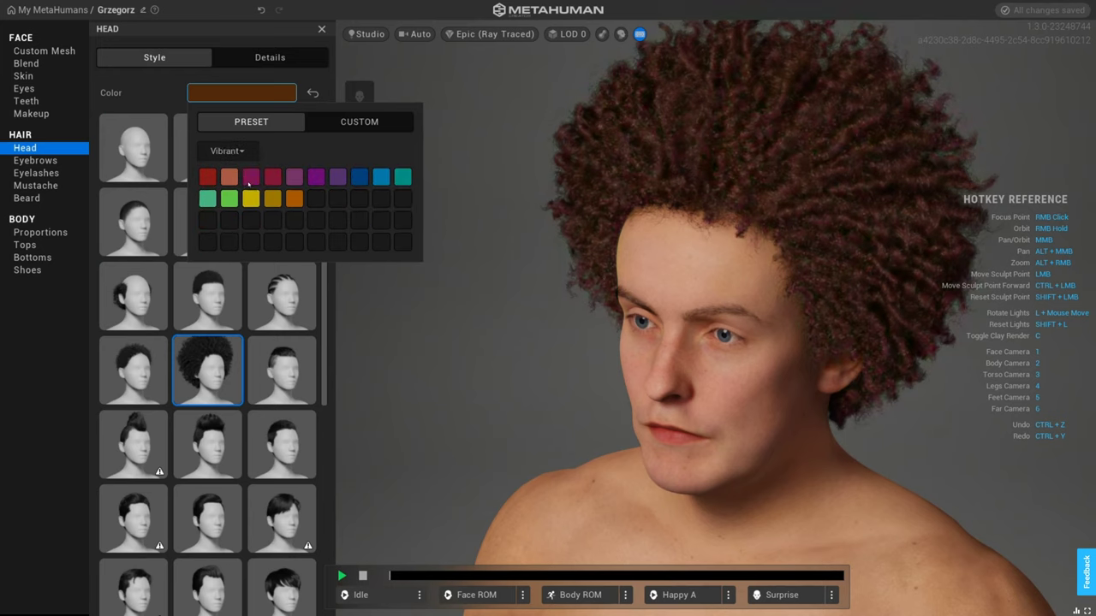
click(250, 177)
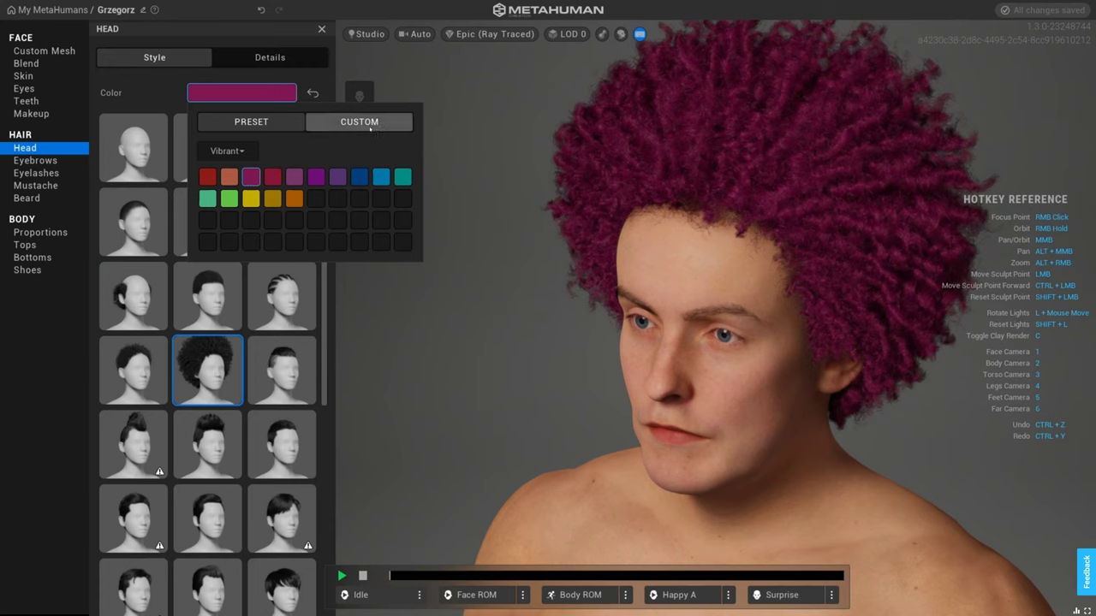
click(370, 125)
click(327, 207)
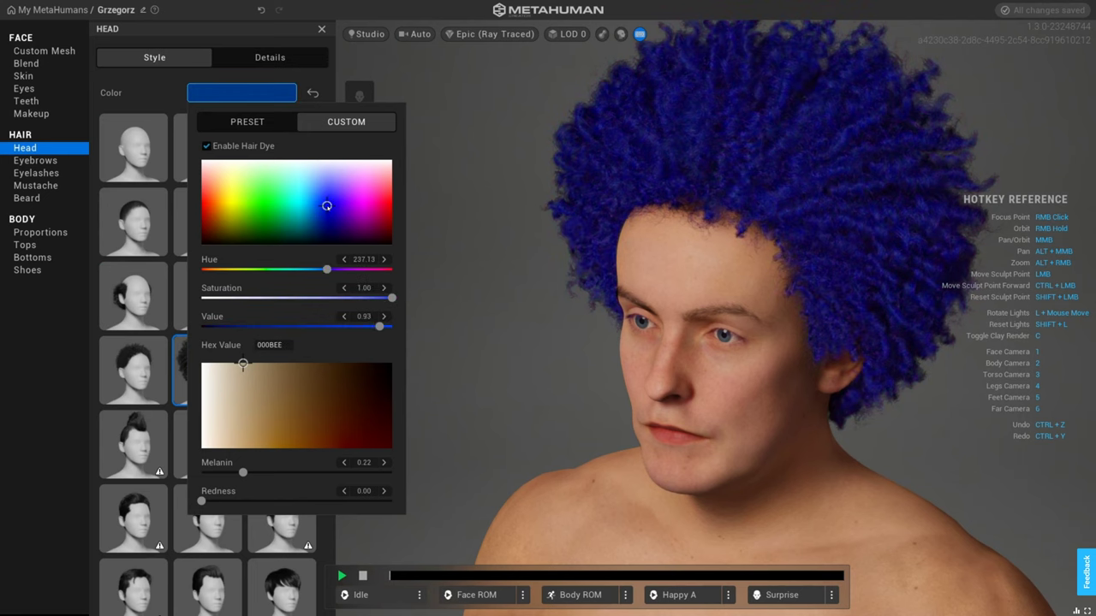
click(271, 208)
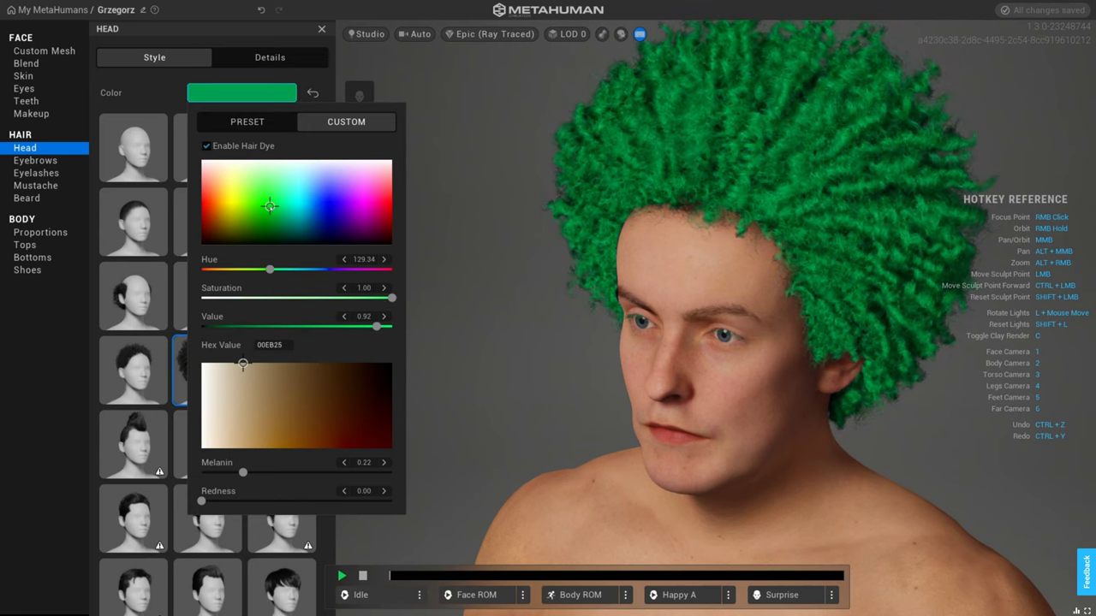
click(232, 207)
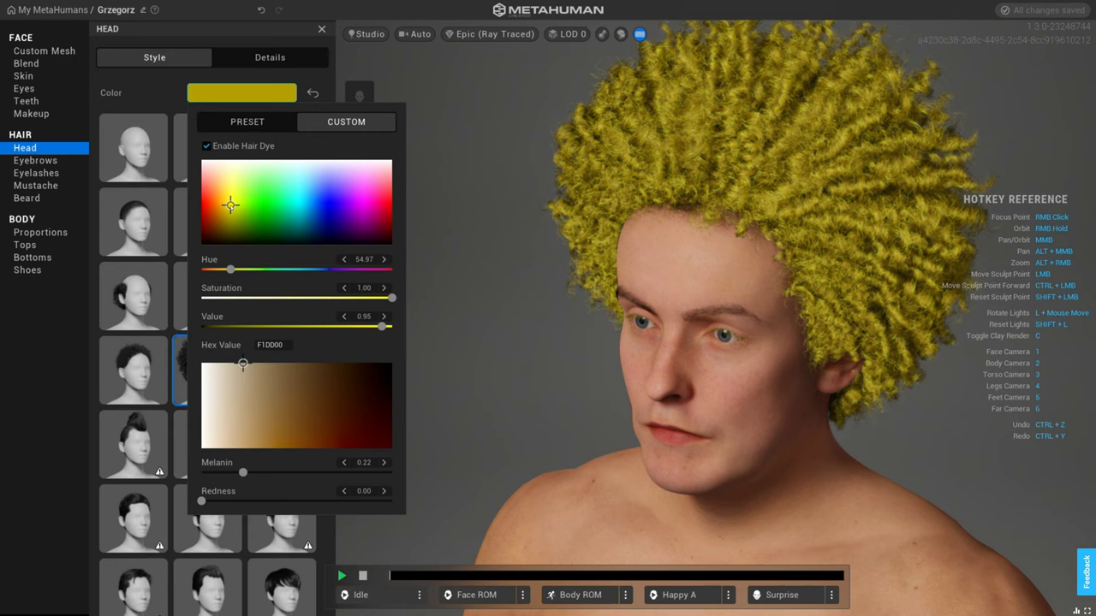
Pick a brown from the Neutral palette and refine it to Melanin 0.56, Redness 0.38.
click(272, 126)
click(226, 151)
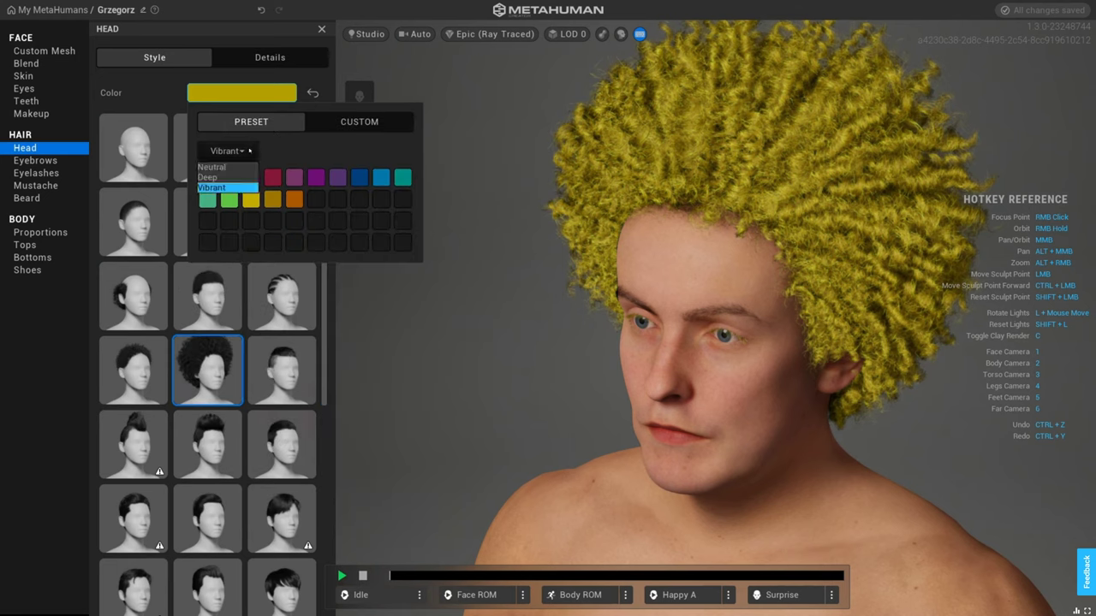
click(235, 168)
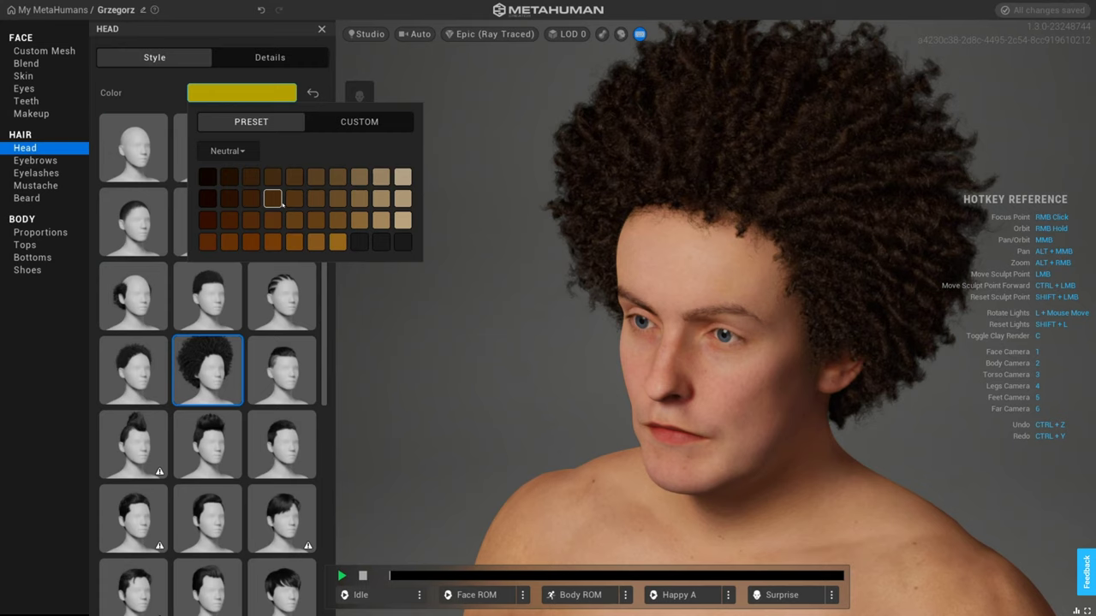
click(281, 202)
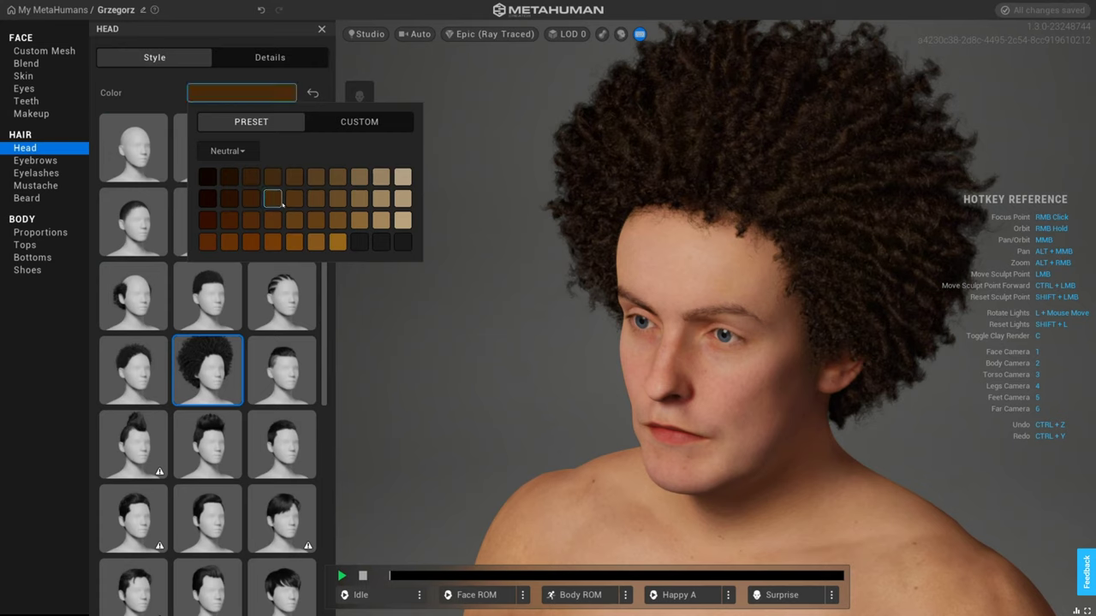
click(354, 134)
drag(325, 189, 308, 197)
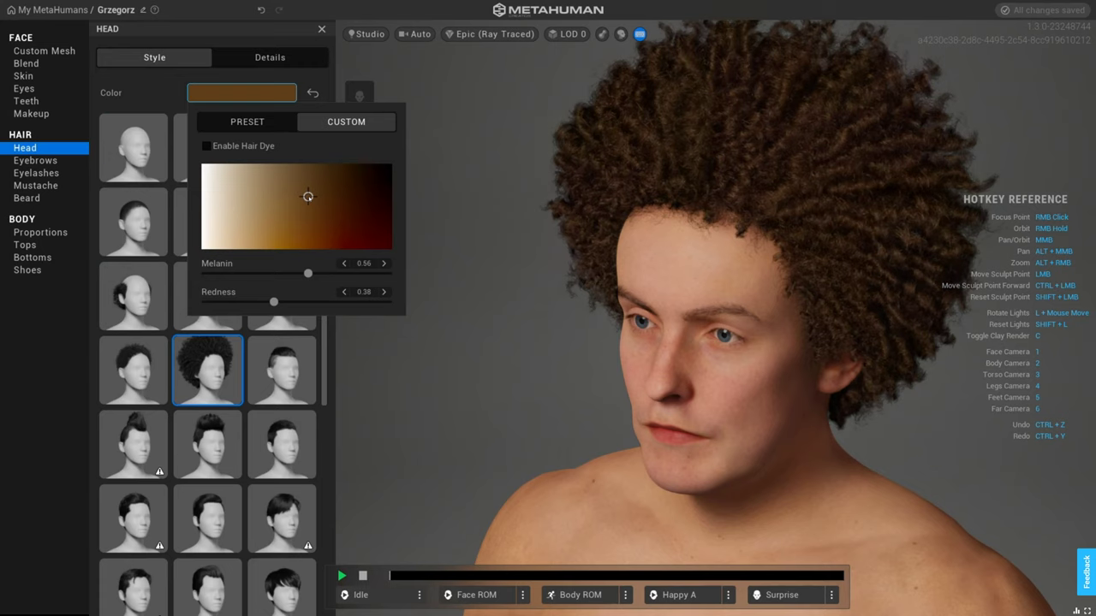
click(158, 99)
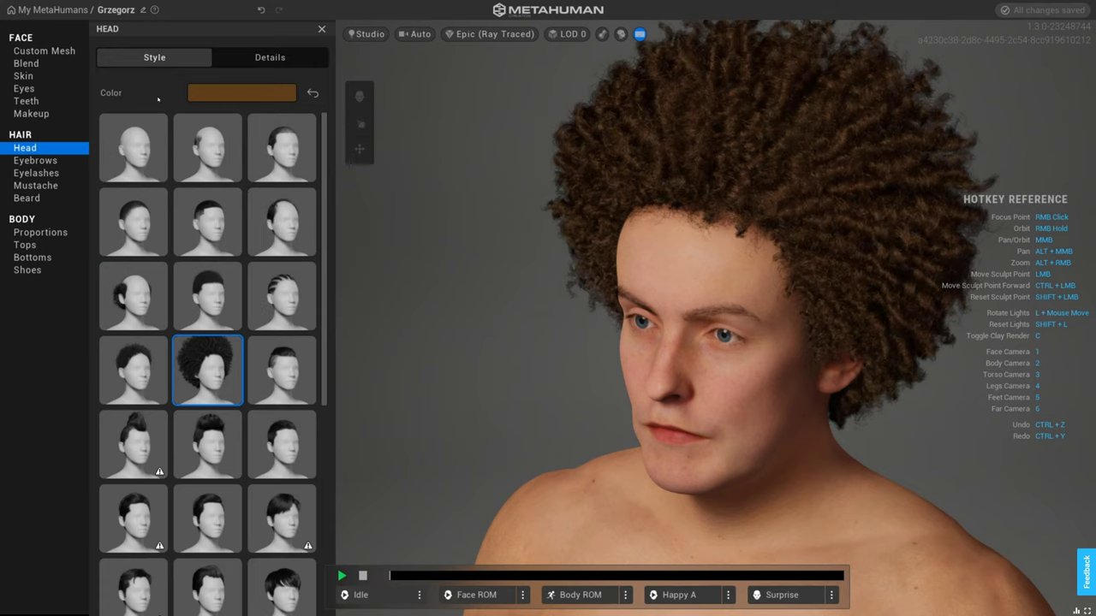
Try the Short Pulled Back and Long Straight hairstyles with the Idle animation playing.
click(269, 358)
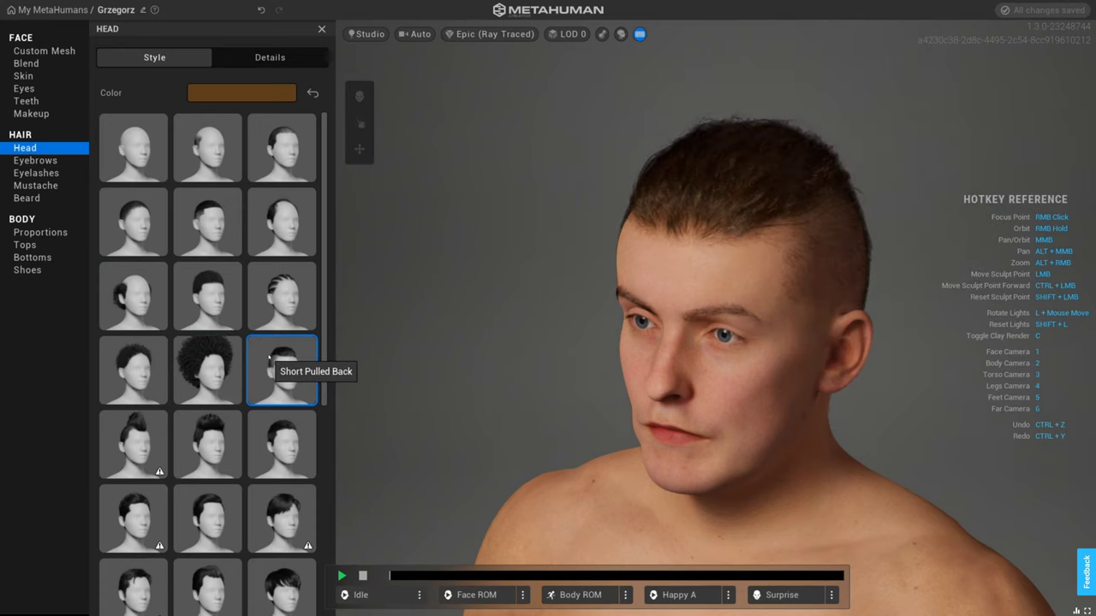
scroll(316, 459, down, 3)
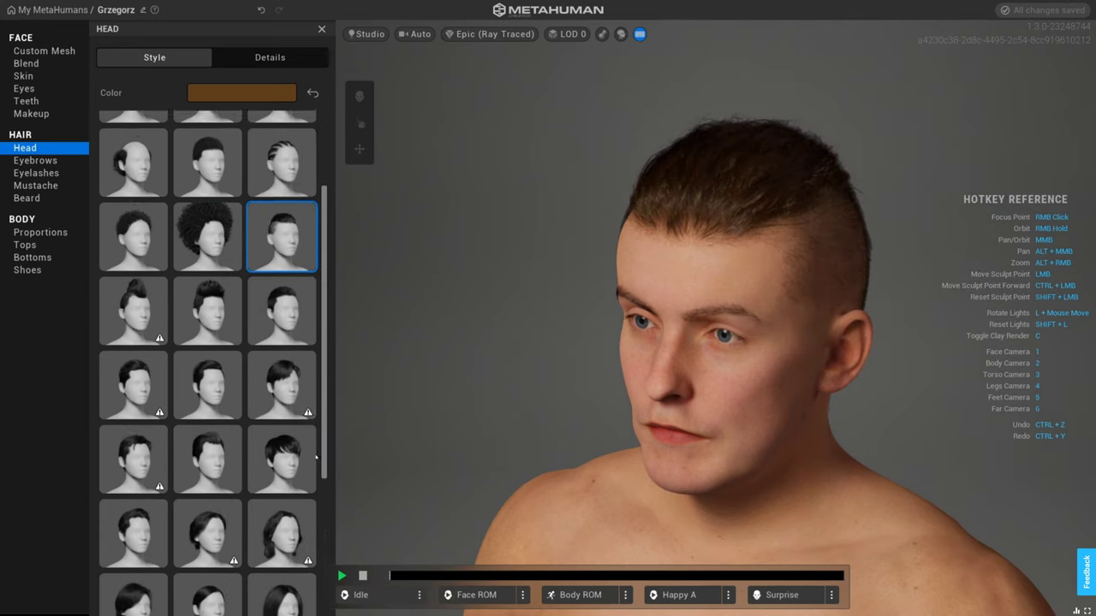
scroll(316, 458, down, 3)
scroll(324, 513, down, 2)
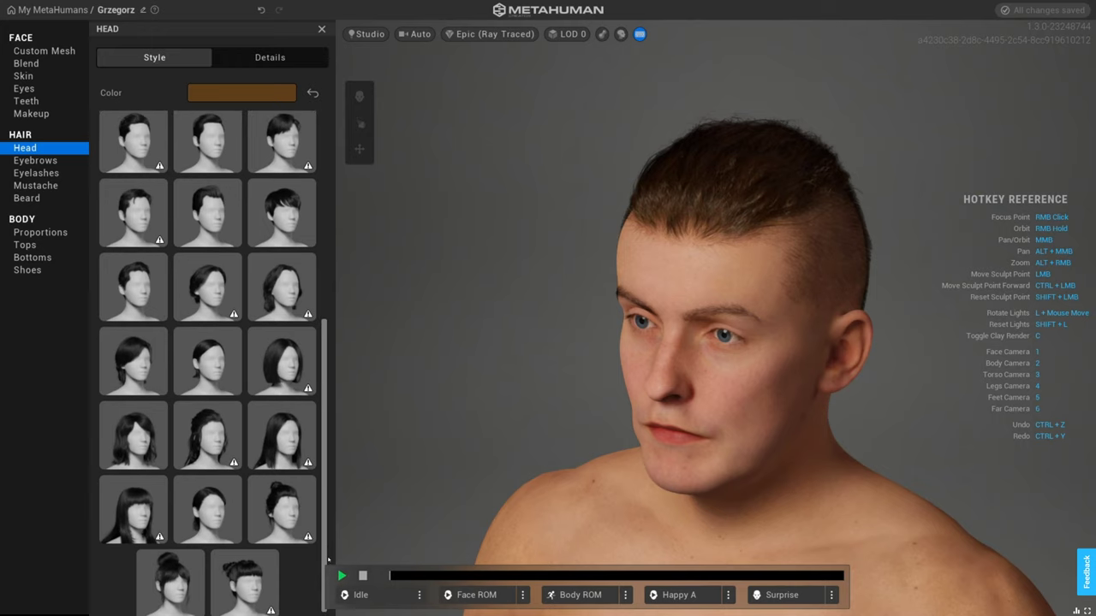
click(286, 450)
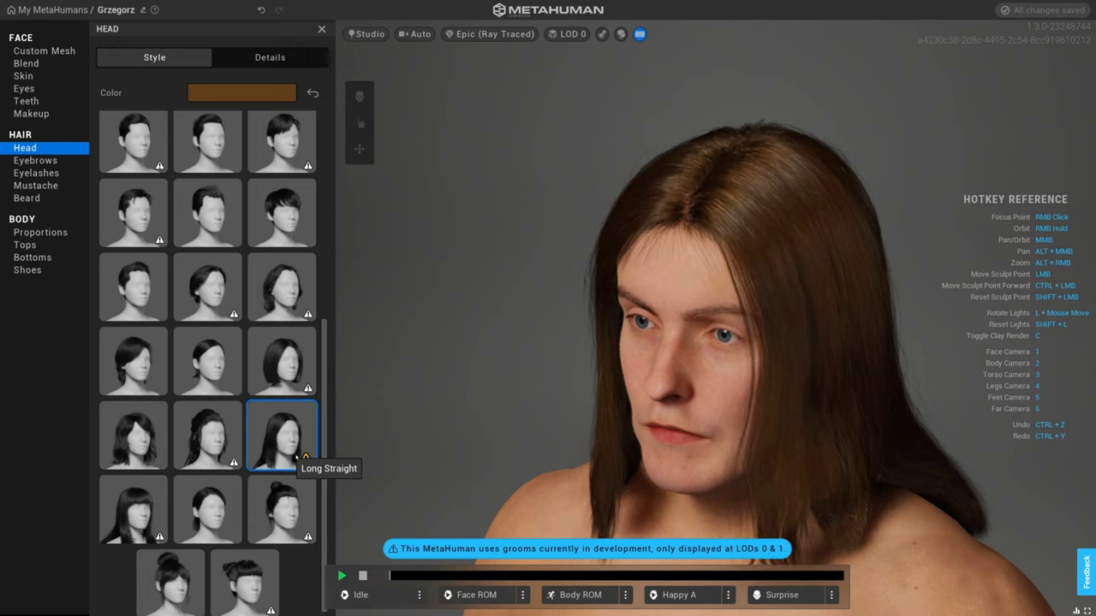
click(370, 598)
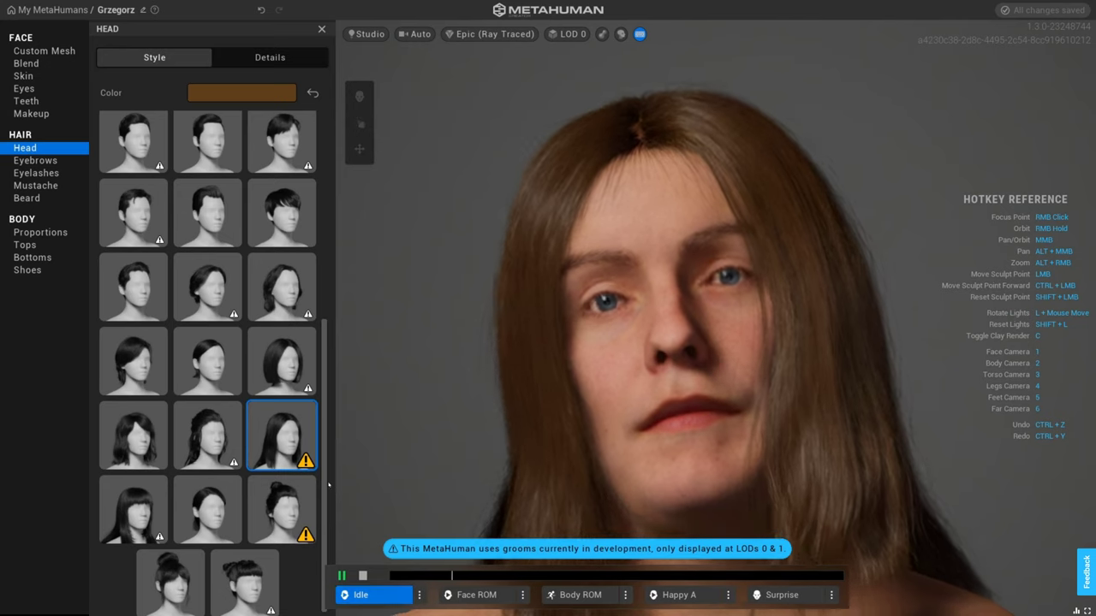
Compare Short Pixie and Short Casual, then apply Short Curly Fade and stop the Idle animation.
scroll(326, 432, up, 2)
scroll(326, 432, up, 5)
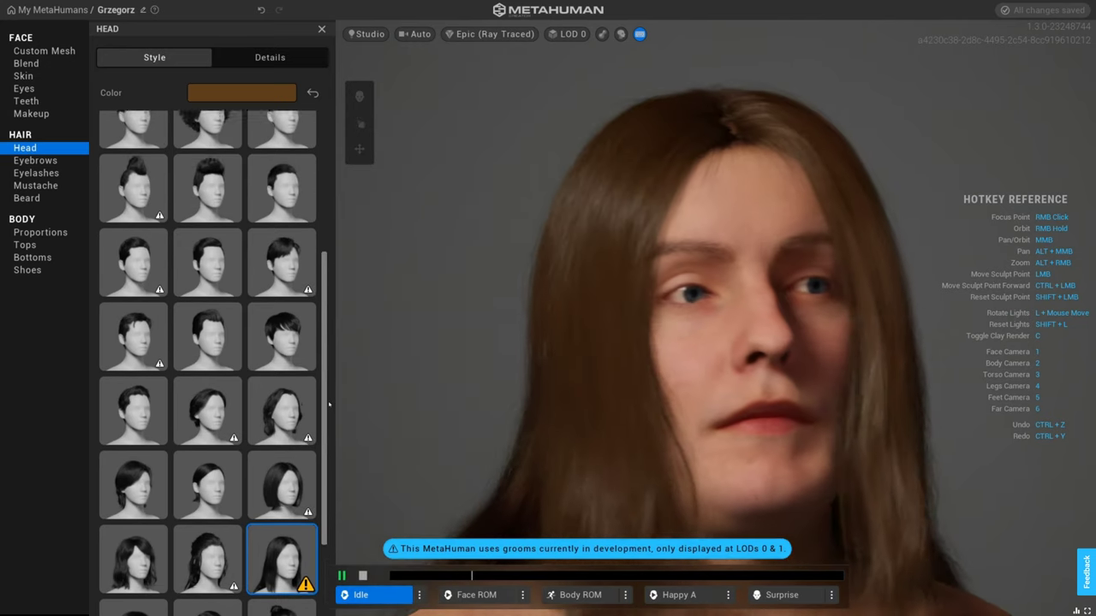
click(297, 377)
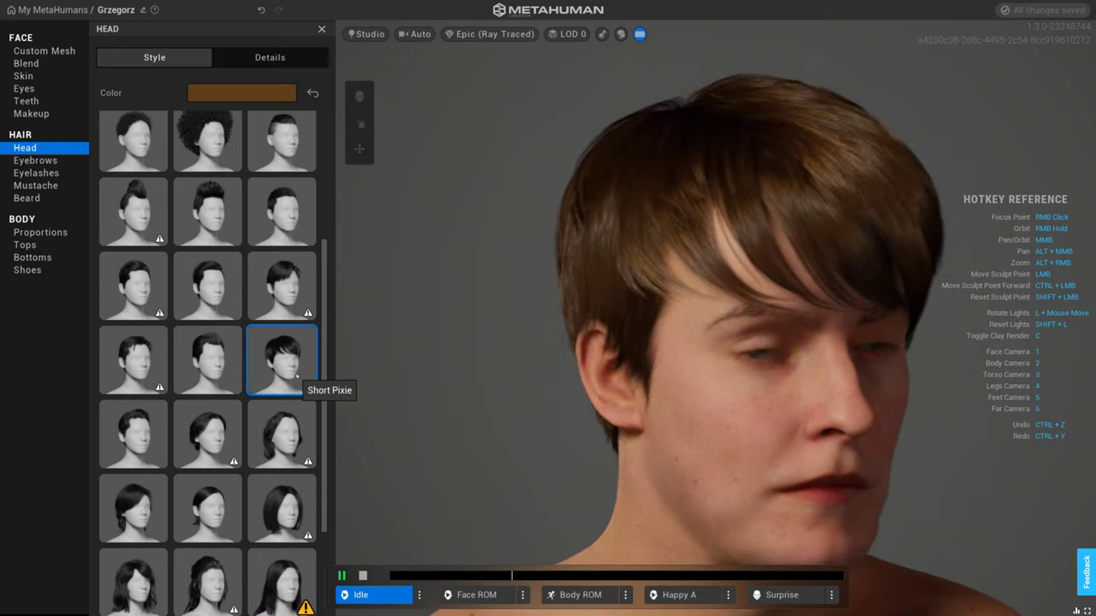
click(155, 364)
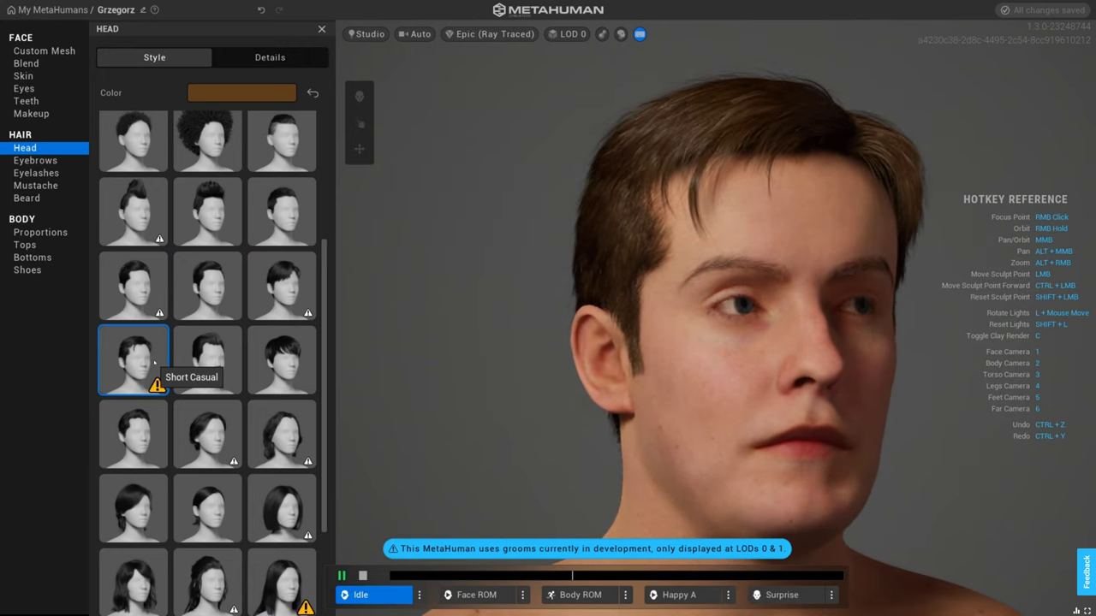
click(277, 230)
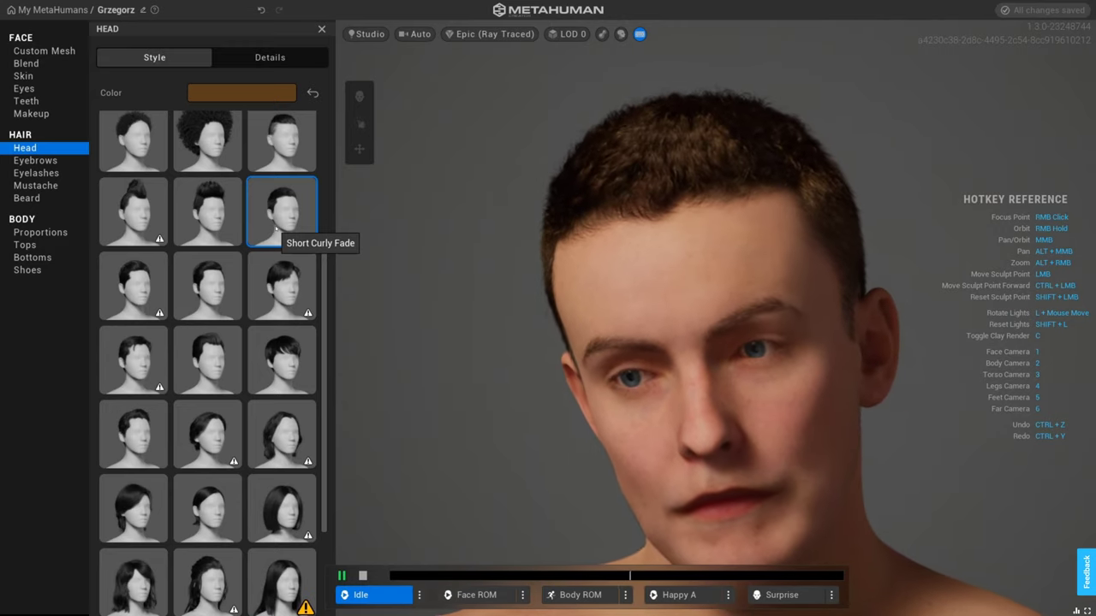
click(363, 575)
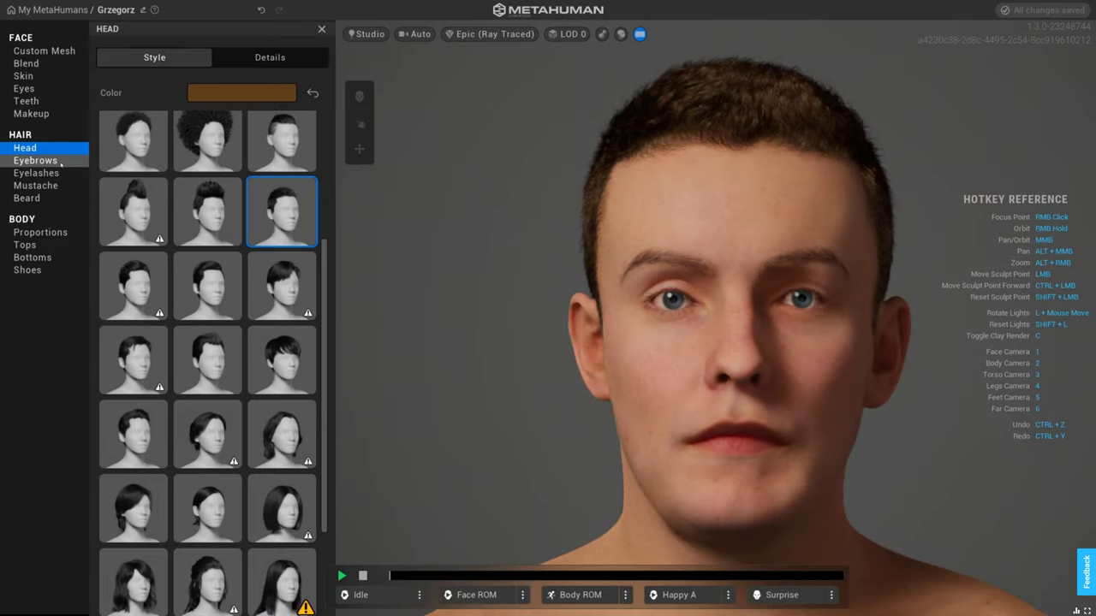
In Eyebrows, try None and a fuller eyebrow style, then undo the last change.
click(61, 164)
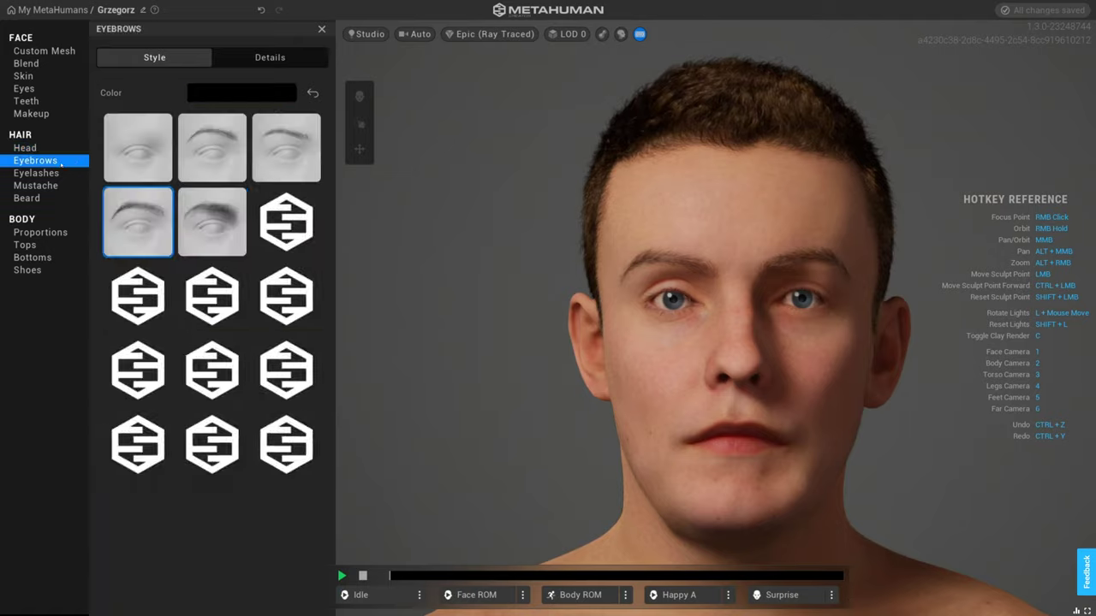
click(147, 159)
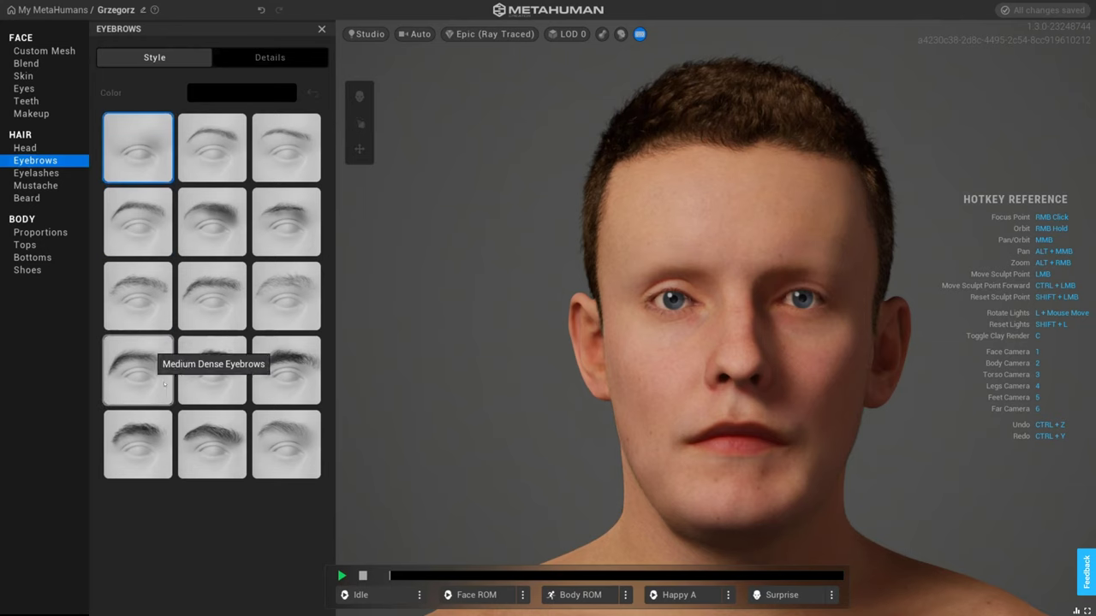
click(198, 433)
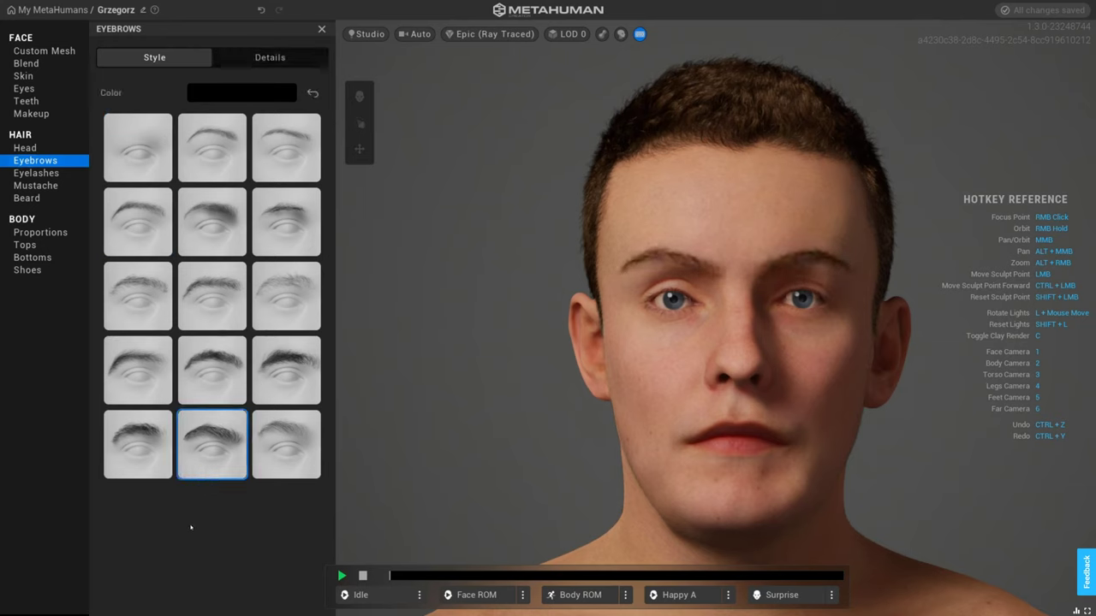
key(ctrl+z)
key(ctrl+z)
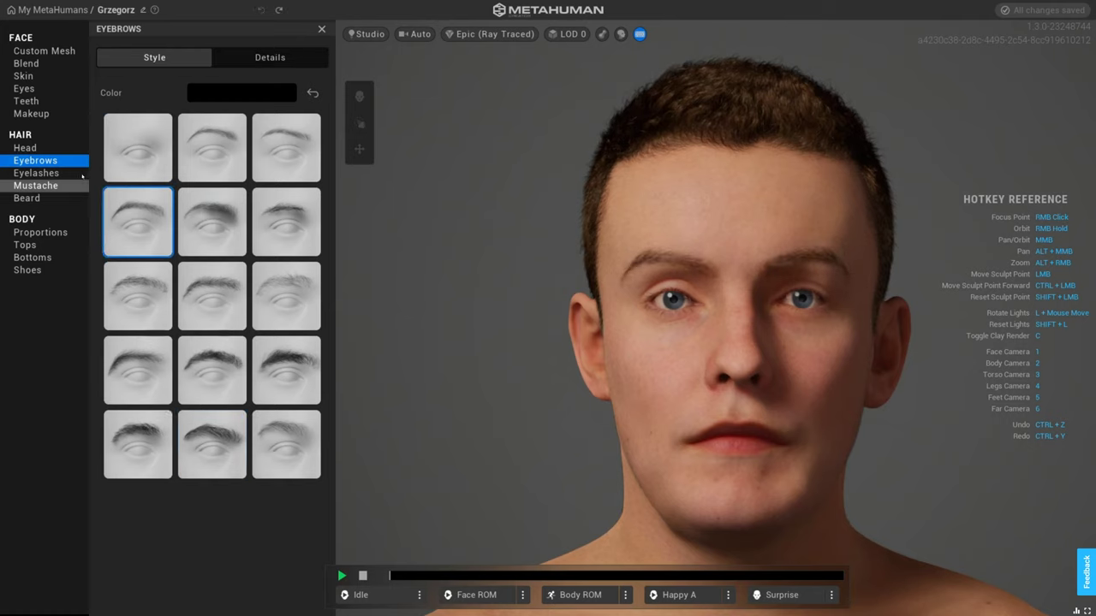
Close in on the face, compare Short Fine, None and Long Thick Curl lashes, keeping Short Sparse.
click(35, 173)
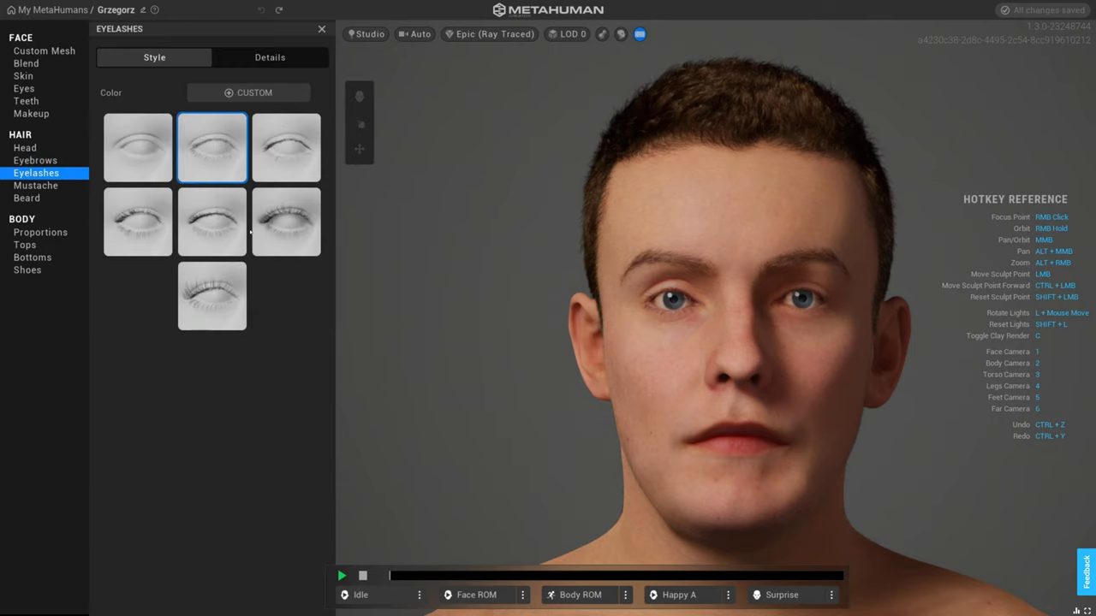
scroll(721, 328, up, 3)
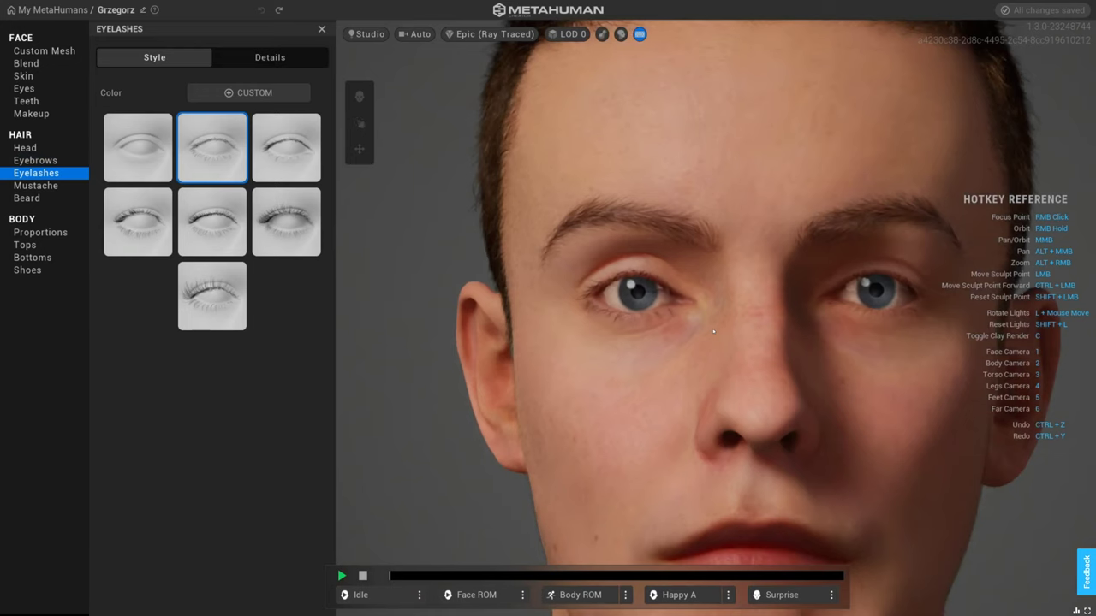
right_drag(714, 331, 457, 326)
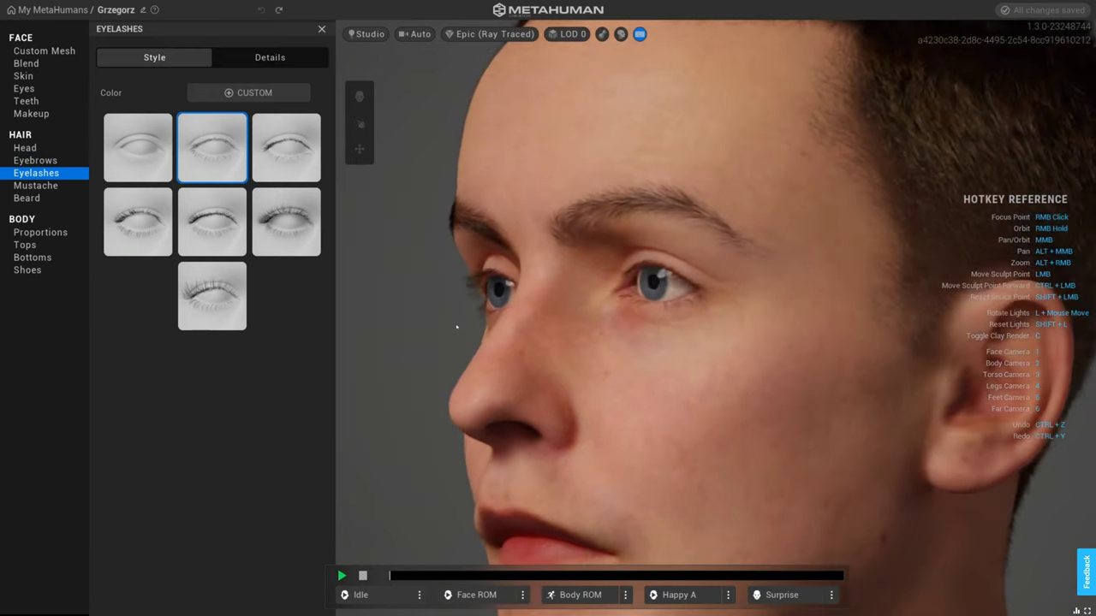
click(303, 172)
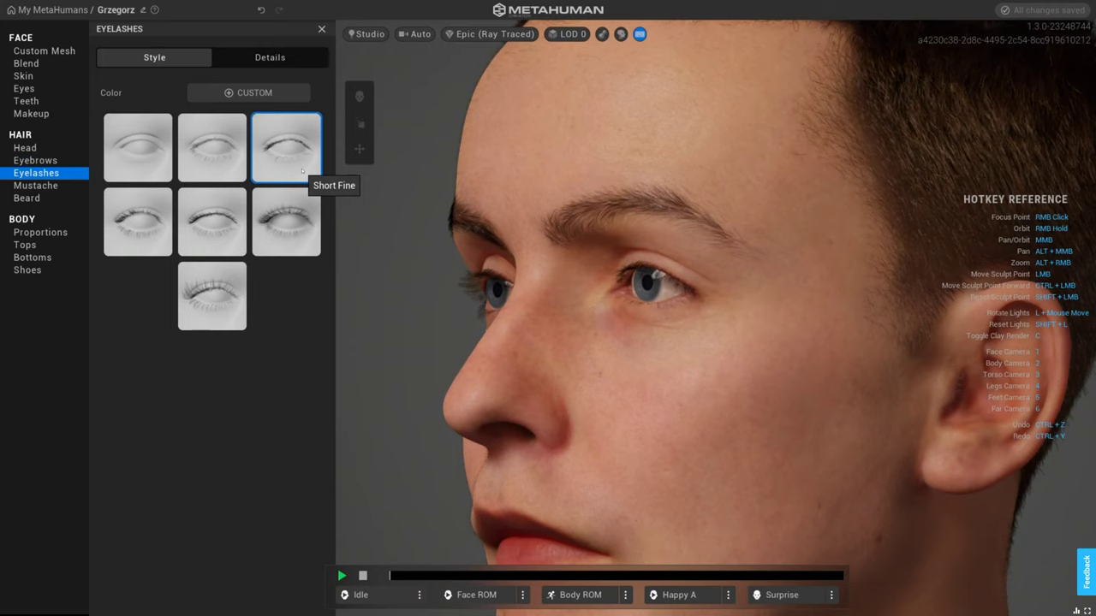
click(218, 161)
click(131, 156)
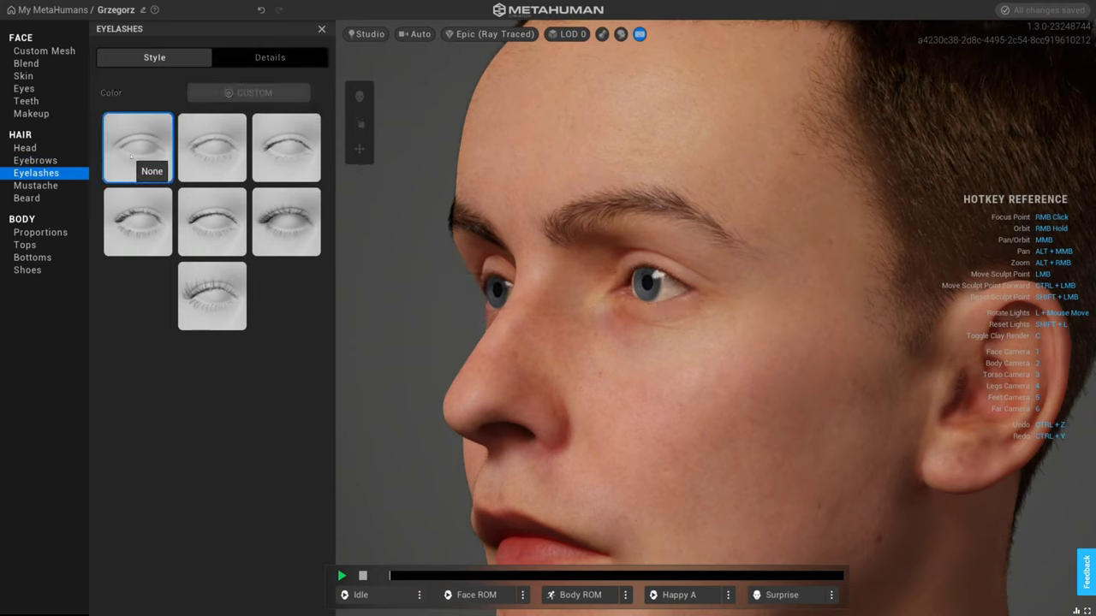
click(220, 300)
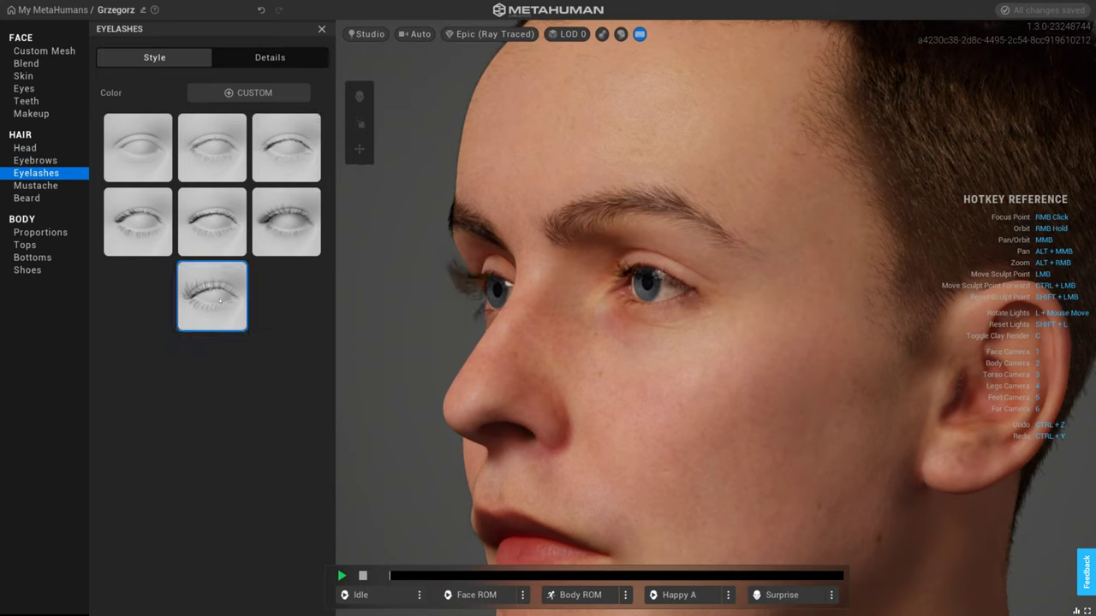
click(220, 170)
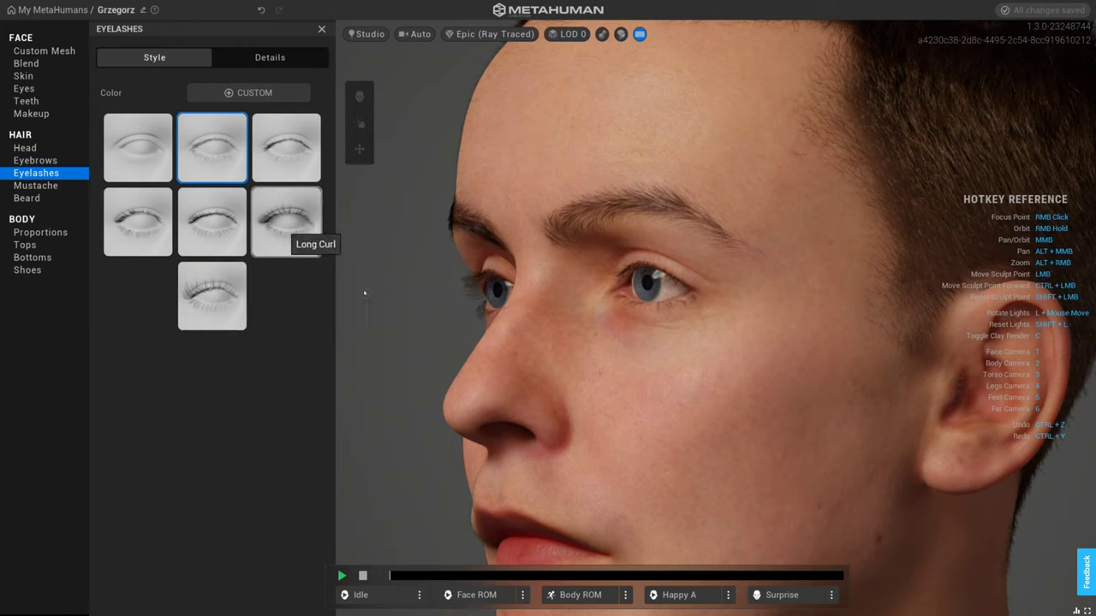
key(1)
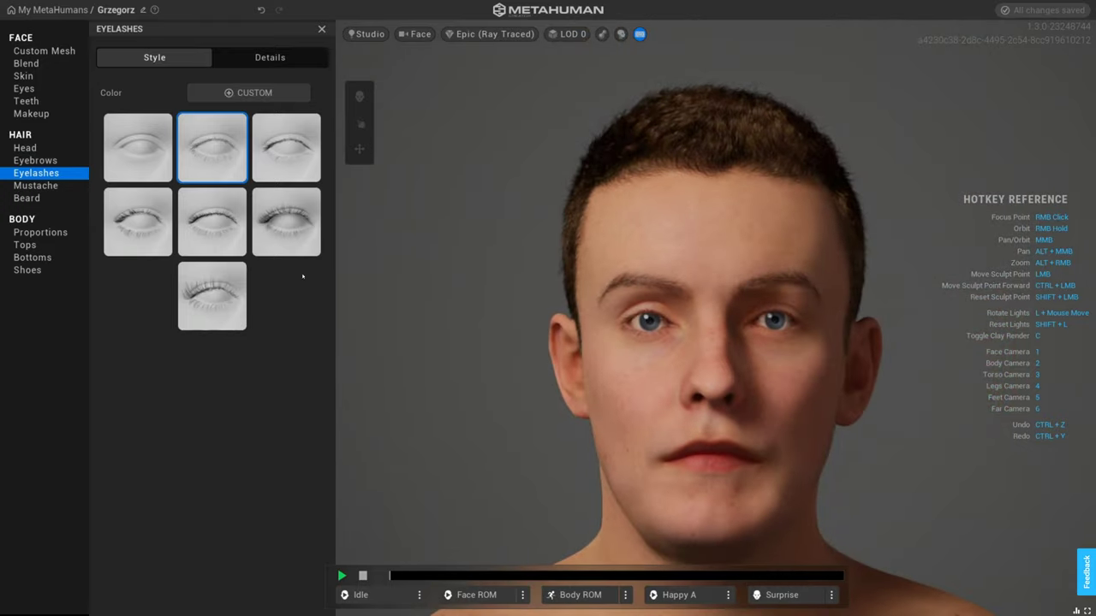
Try Long Scraggly, Long Stubble, Pencil Thin and Short Full mustaches, ending on a thicker full mustache.
click(36, 185)
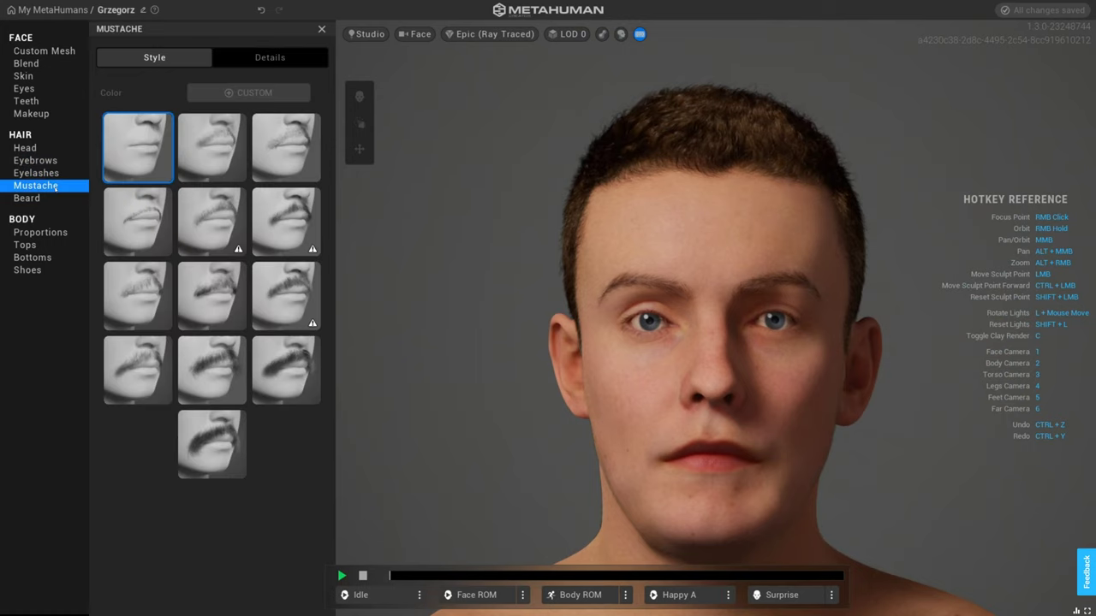
click(275, 368)
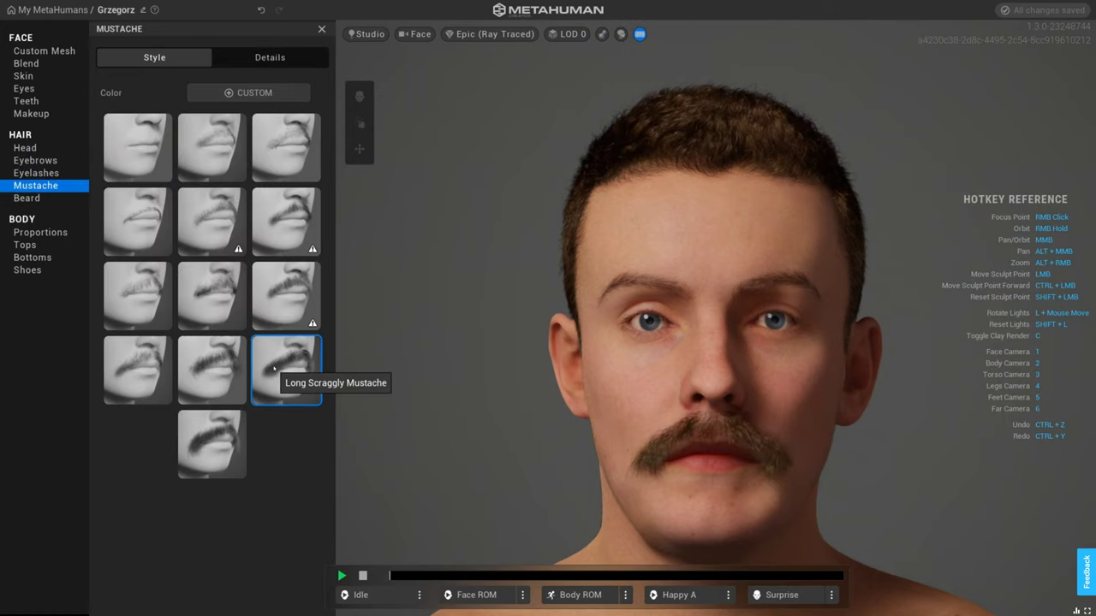
click(293, 165)
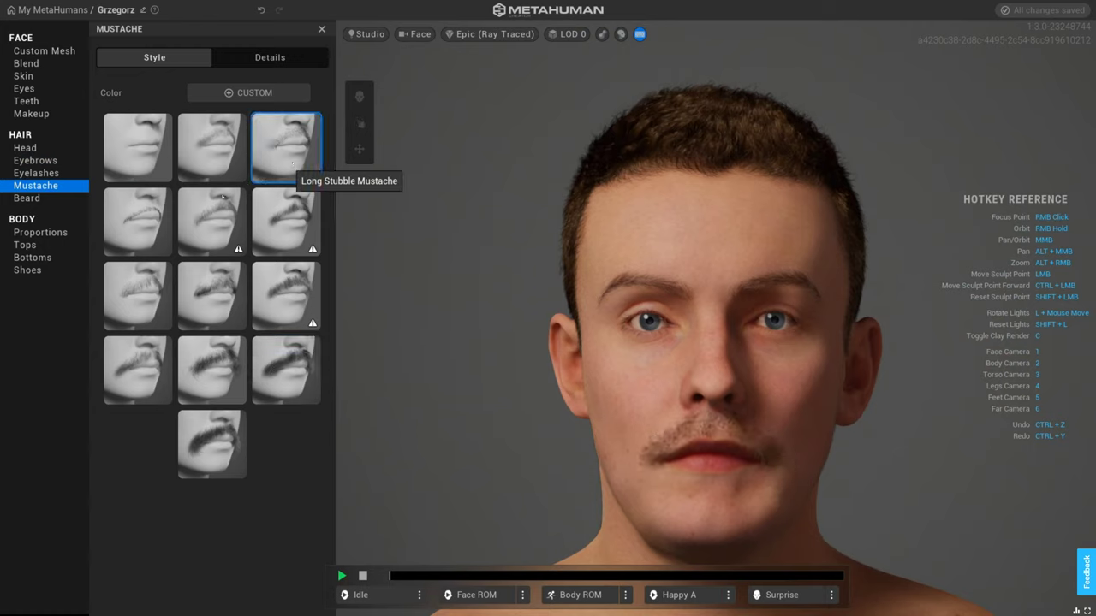
click(167, 221)
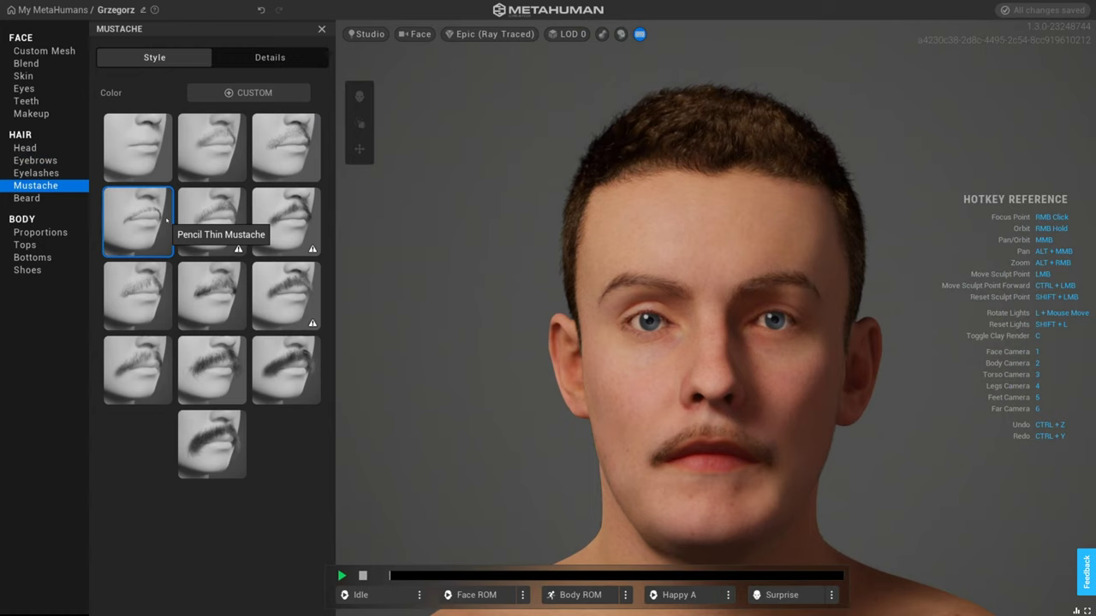
click(227, 284)
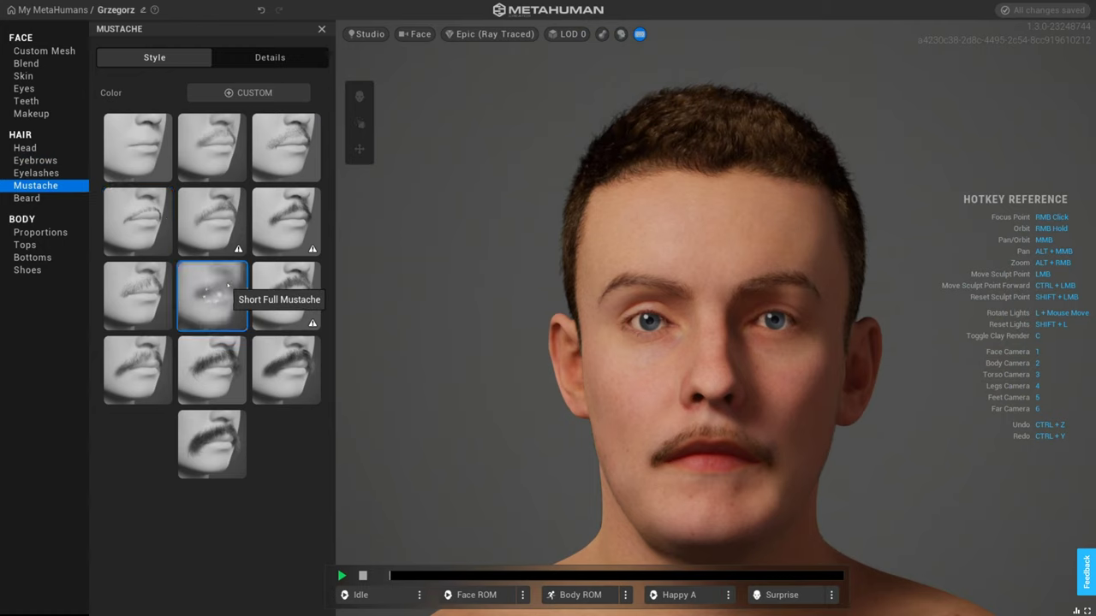
click(144, 292)
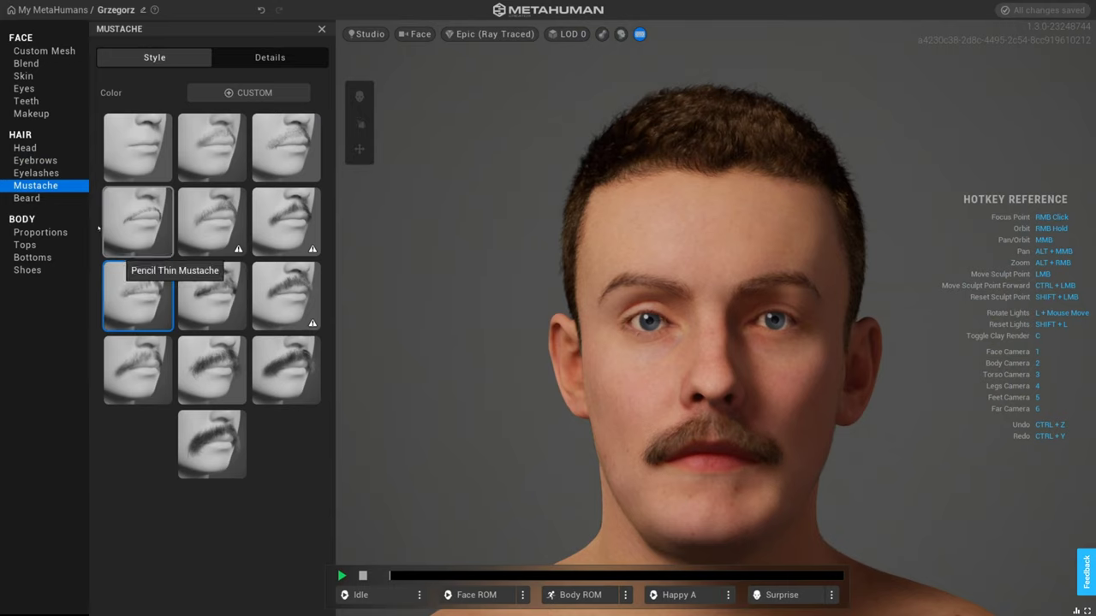
Compare Mutton Chops, Stubble, Chin Strap Goatee and Long Messy beards, settling on Short Full Beard.
click(22, 200)
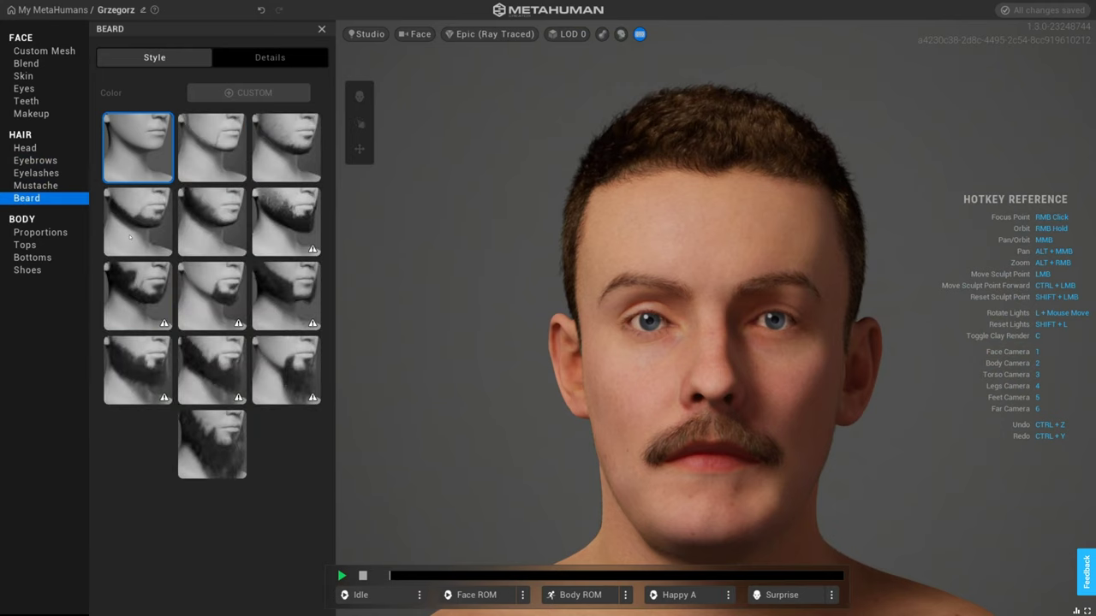
click(298, 304)
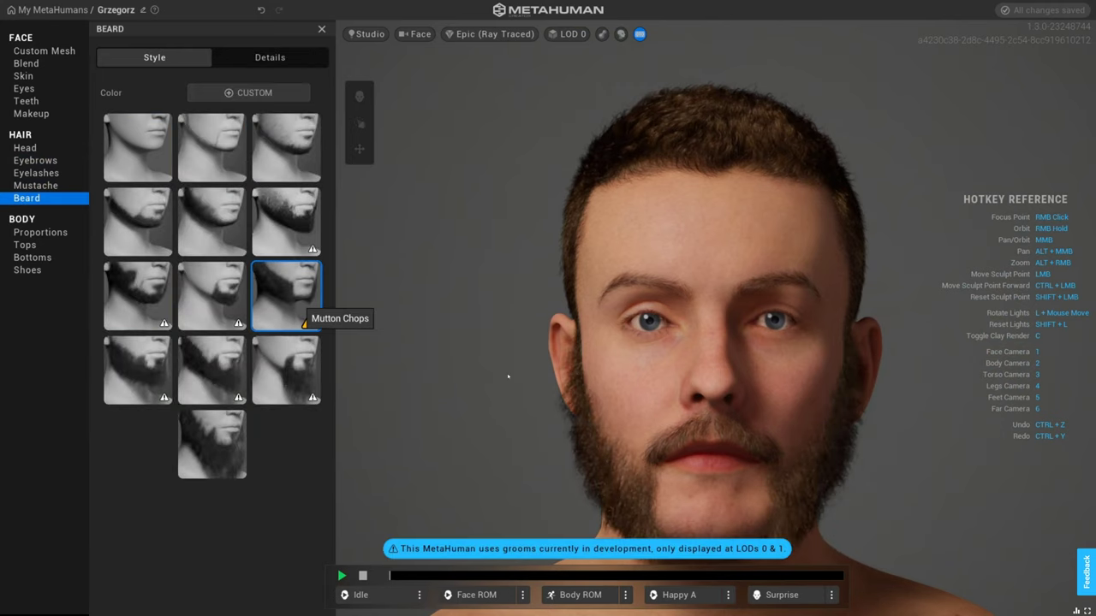
scroll(625, 400, down, 3)
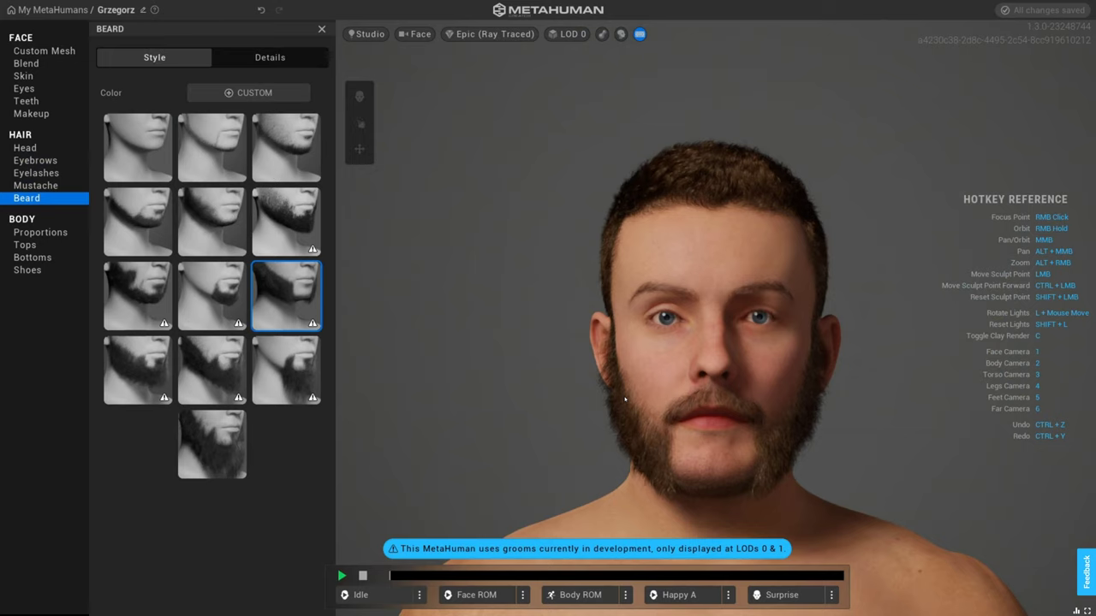
click(302, 170)
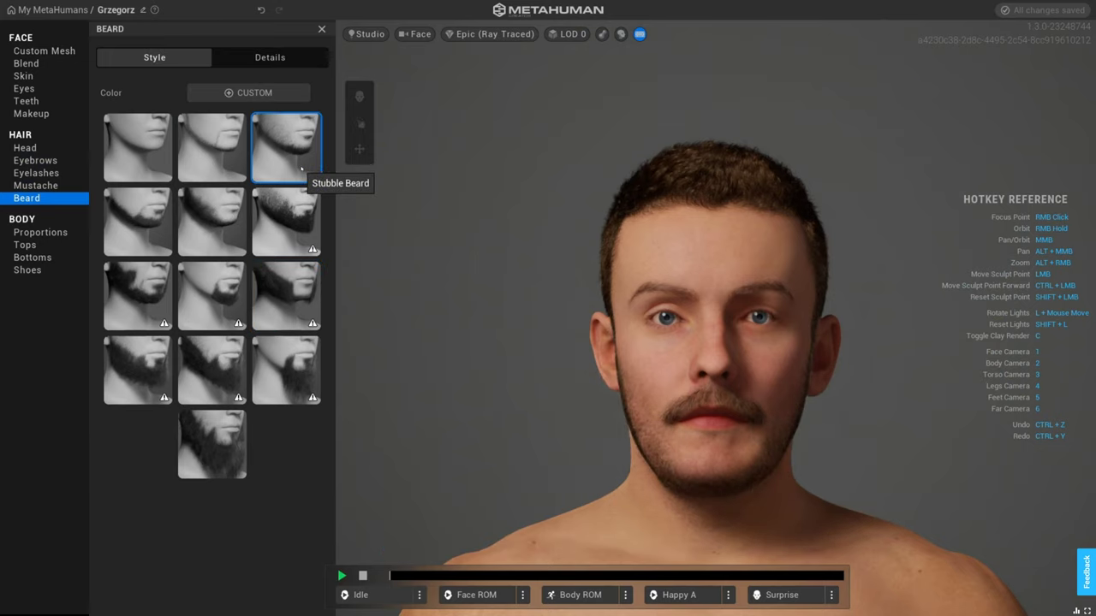
click(163, 222)
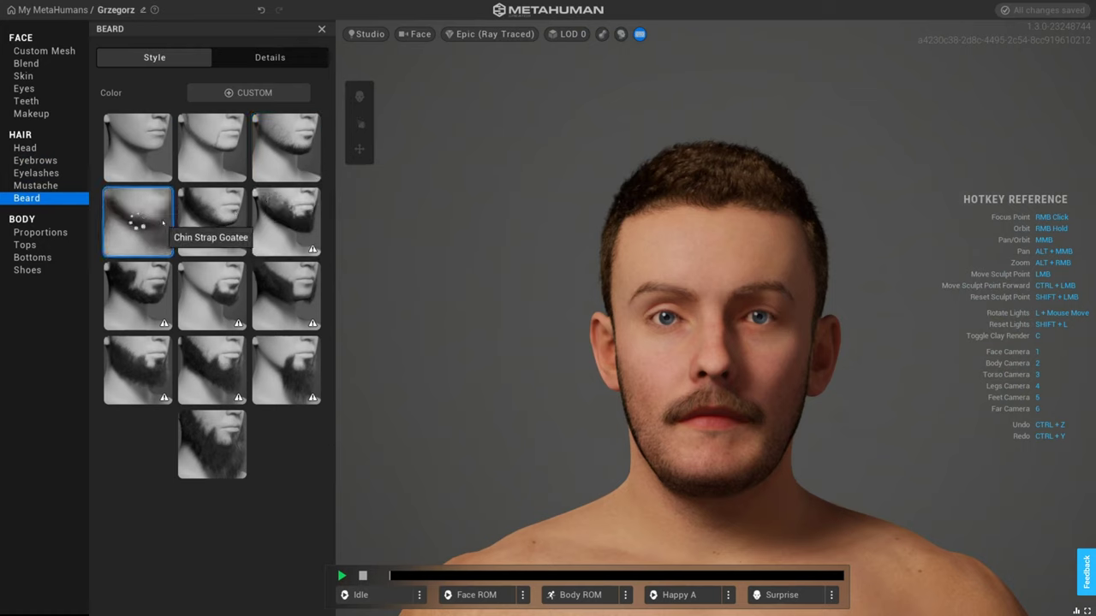
click(216, 432)
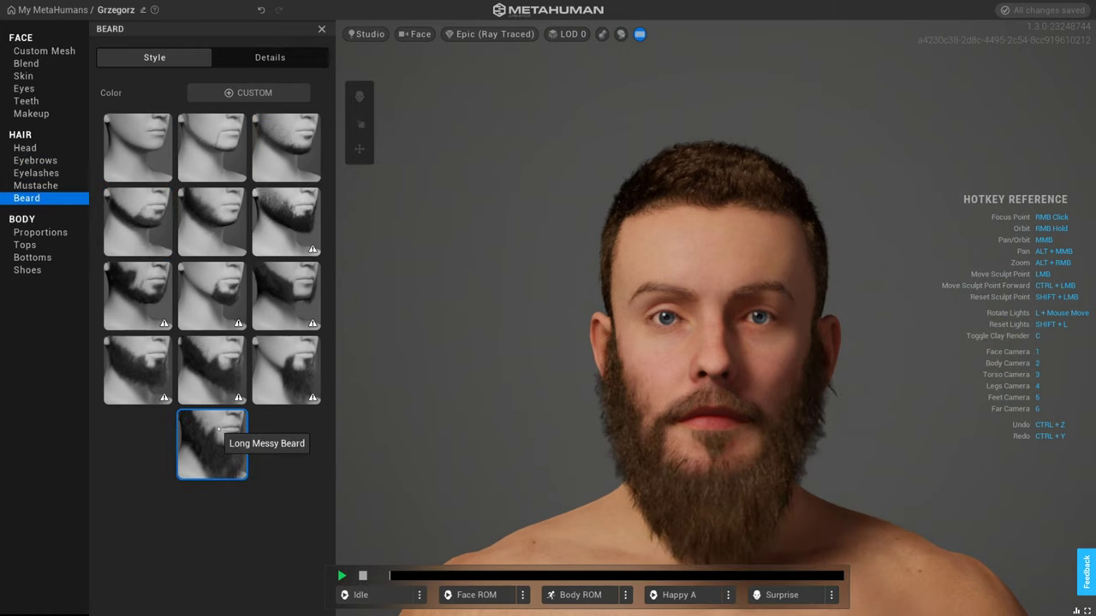
click(242, 252)
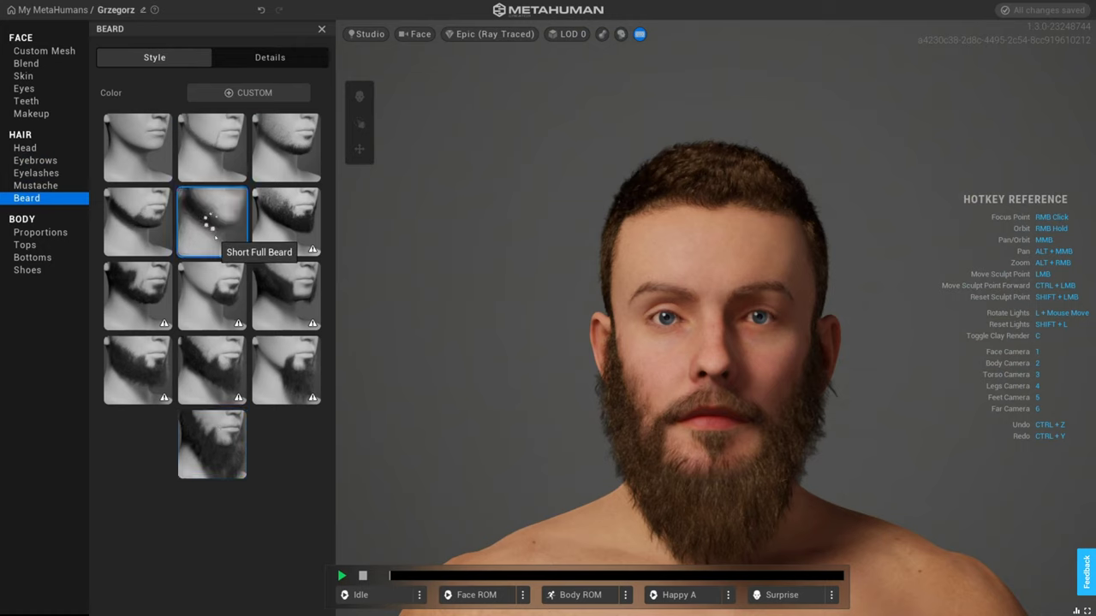
mouse_move(656, 365)
right_down()
mouse_move(554, 365)
mouse_move(626, 365)
right_up()
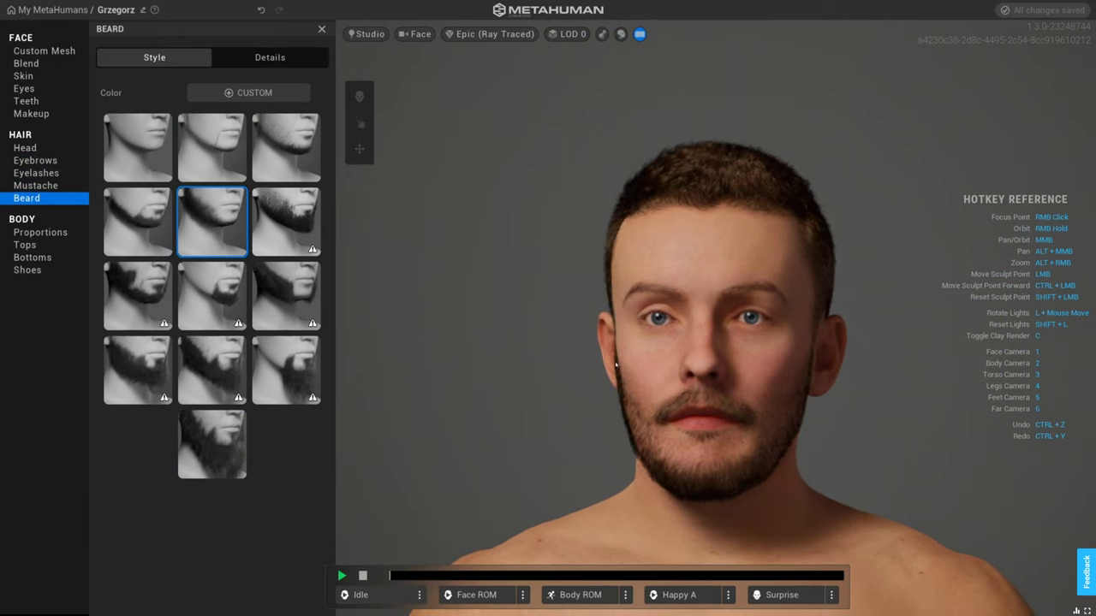
In Body > Tops, frame the camera on the character's torso.
click(42, 246)
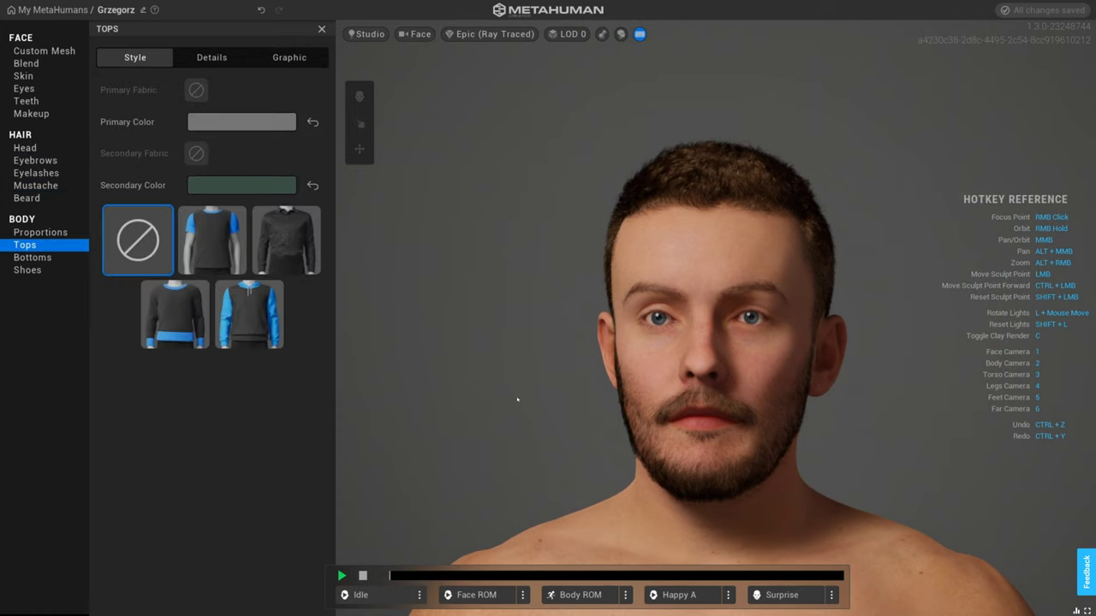
key(2)
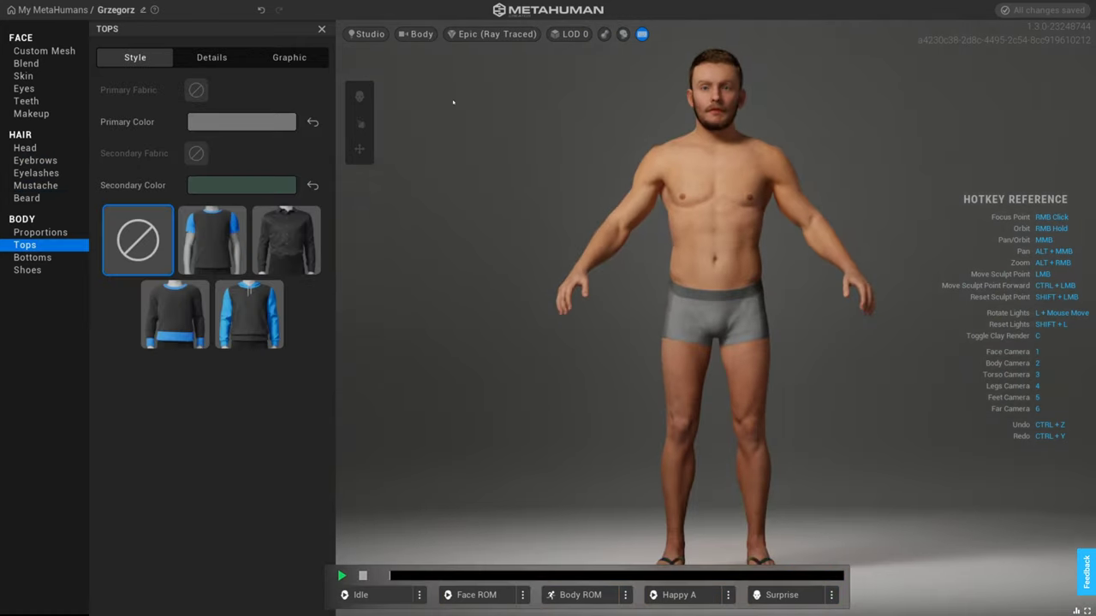
click(424, 38)
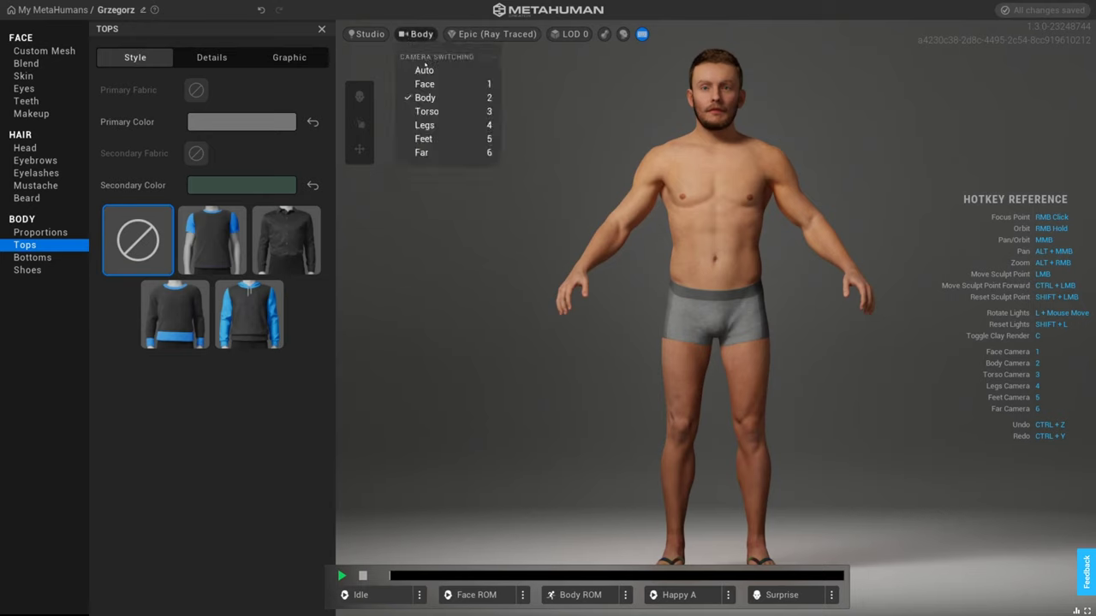
click(428, 112)
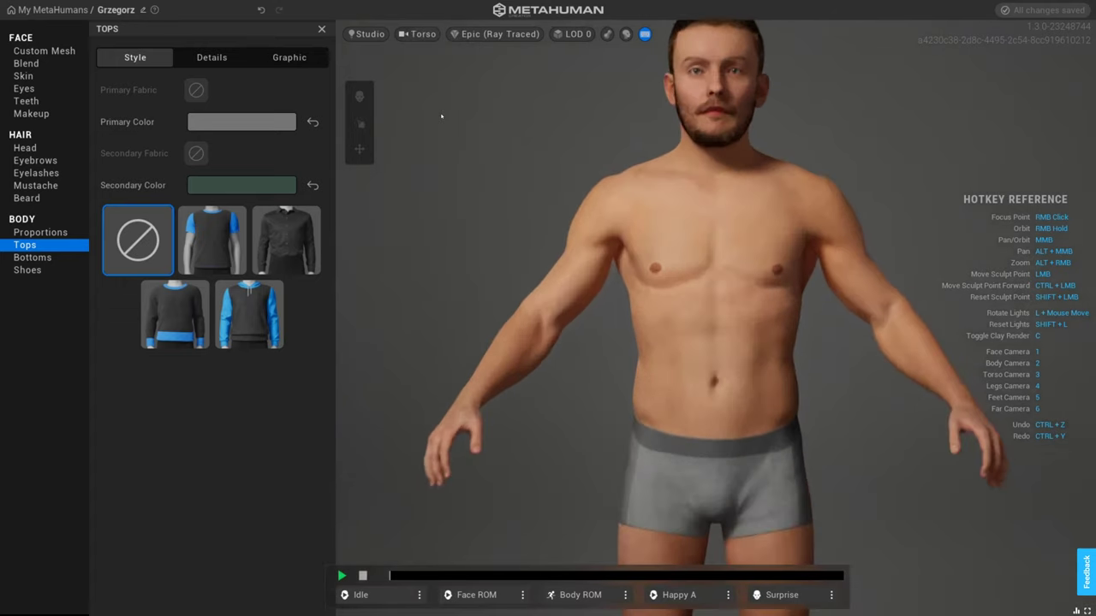
Compare the Crewneck T-shirt, button-down shirt and Hoodie, settling on the Crewneck T-shirt.
click(222, 240)
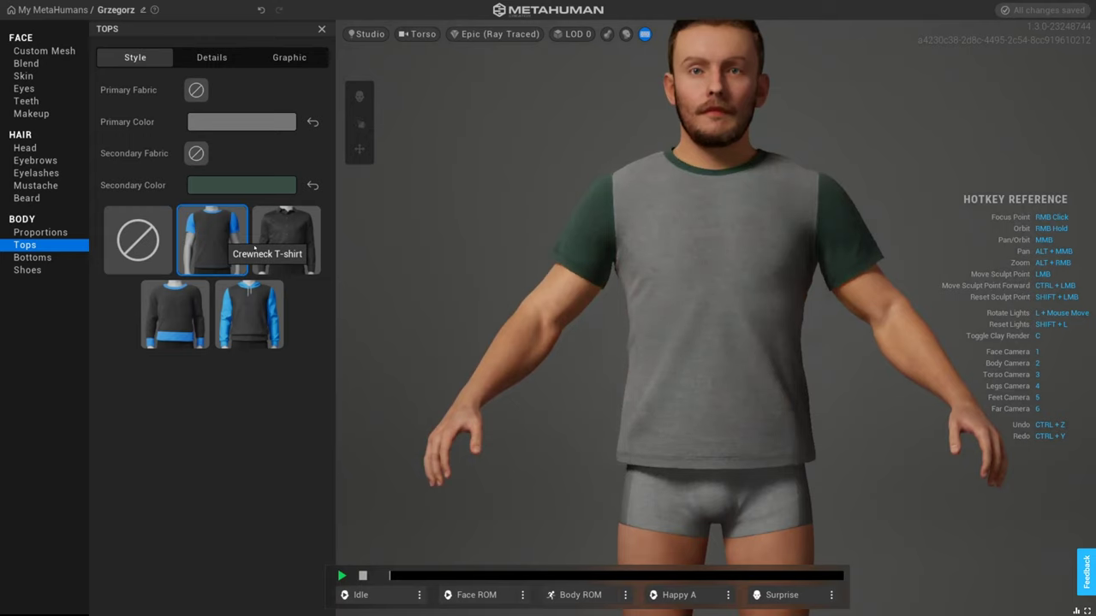
click(286, 248)
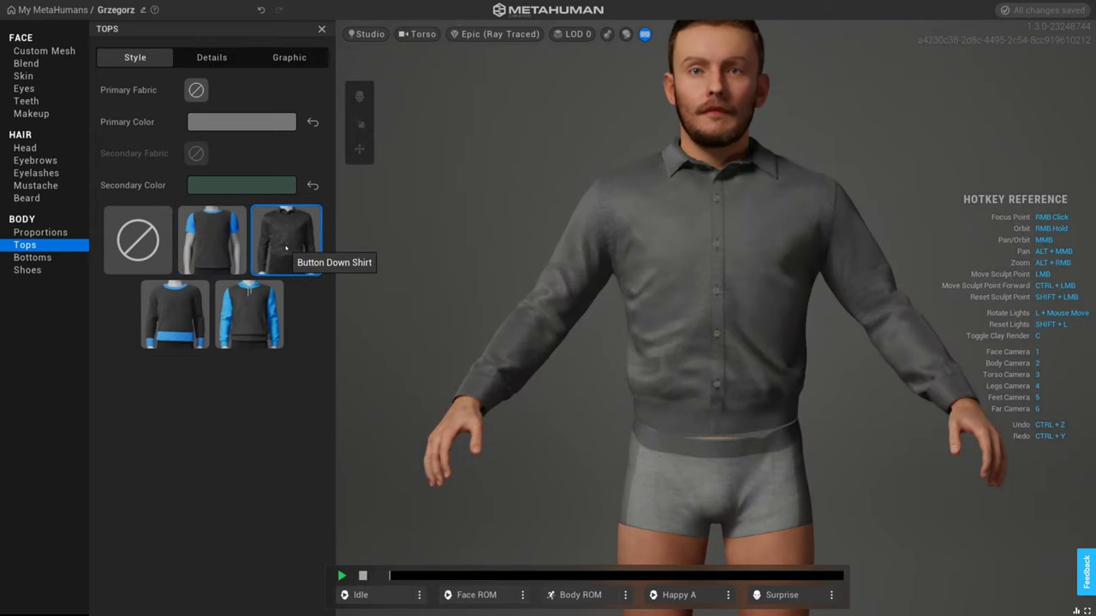
click(255, 311)
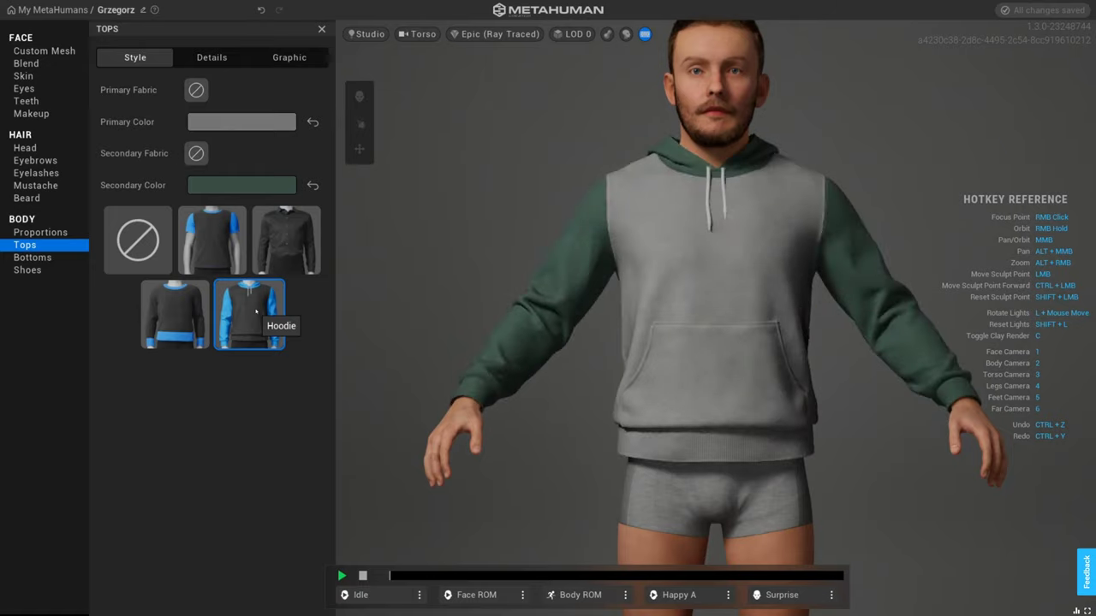
click(223, 258)
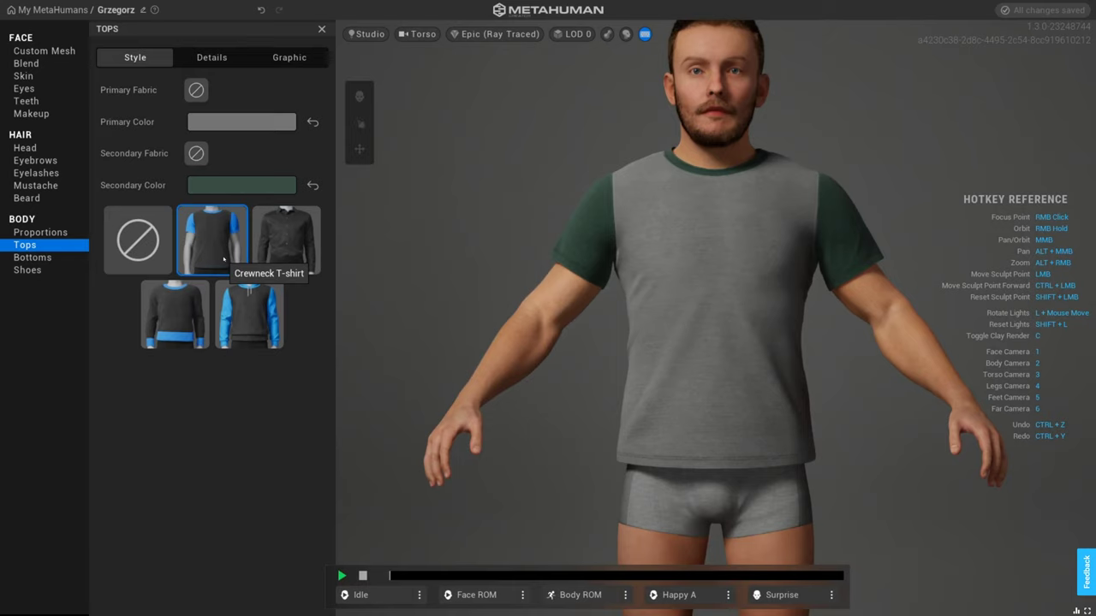
Set the T-shirt's primary body colour to blue 001D99.
click(226, 130)
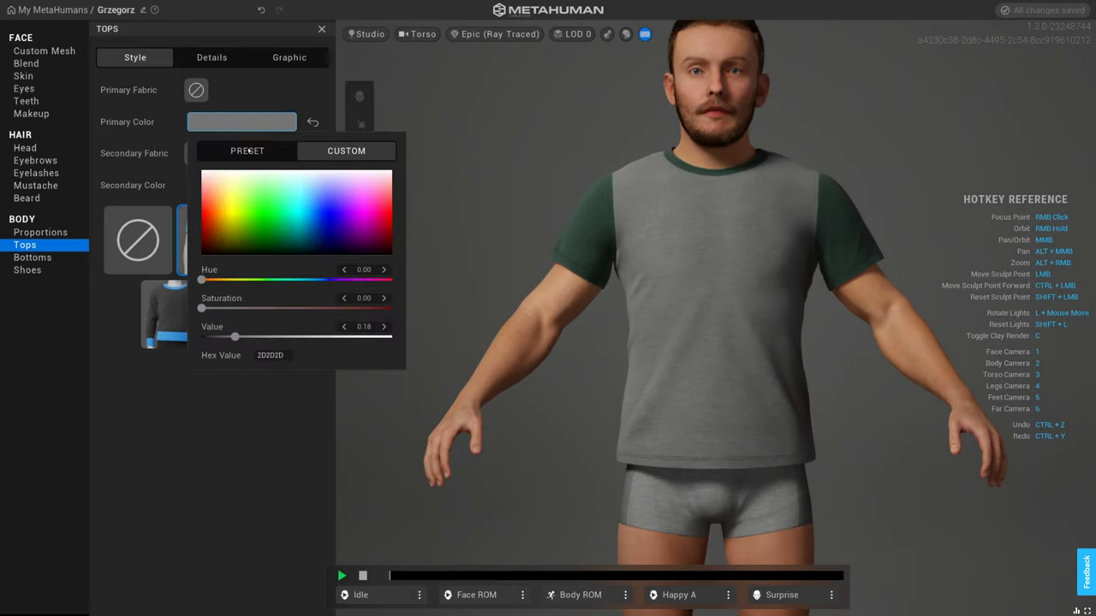
drag(283, 224, 322, 230)
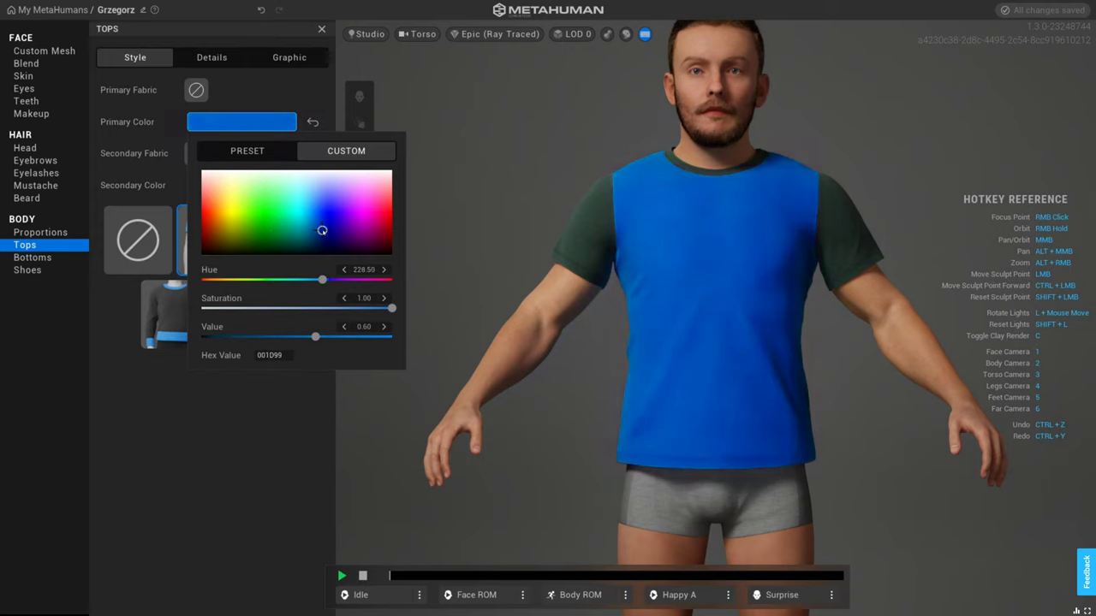
click(206, 393)
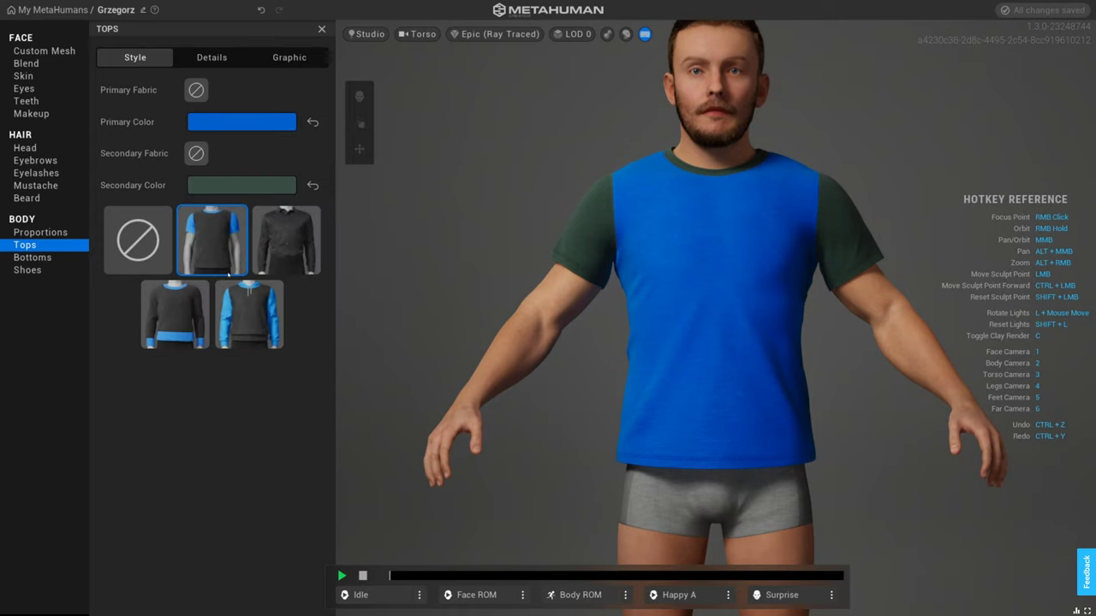
Recolour the sleeves and collar via the secondary colour to blue 000C77.
click(242, 186)
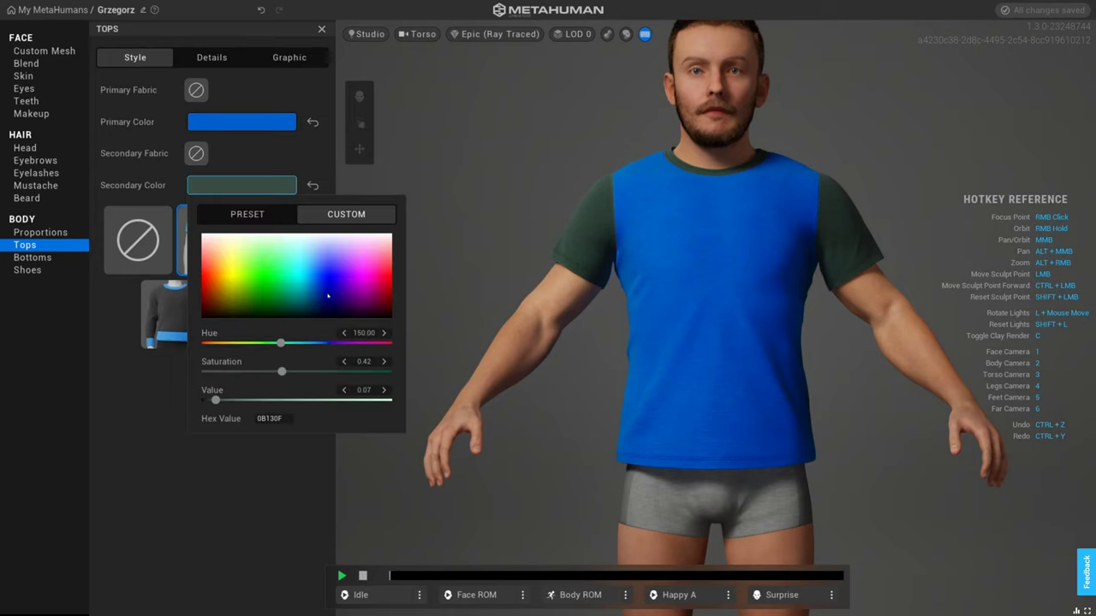
click(325, 299)
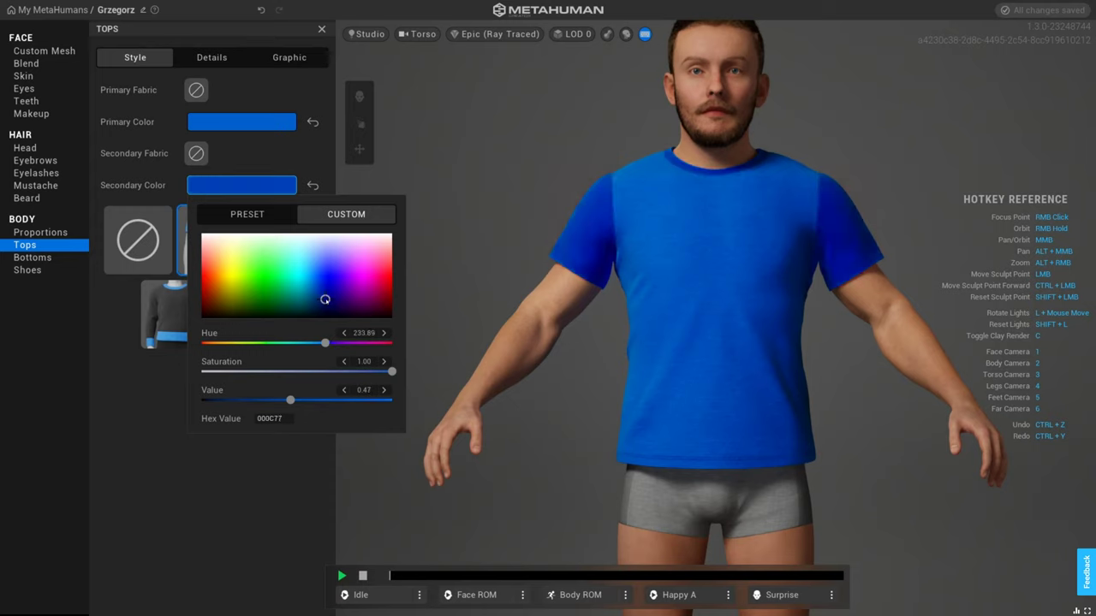
click(167, 380)
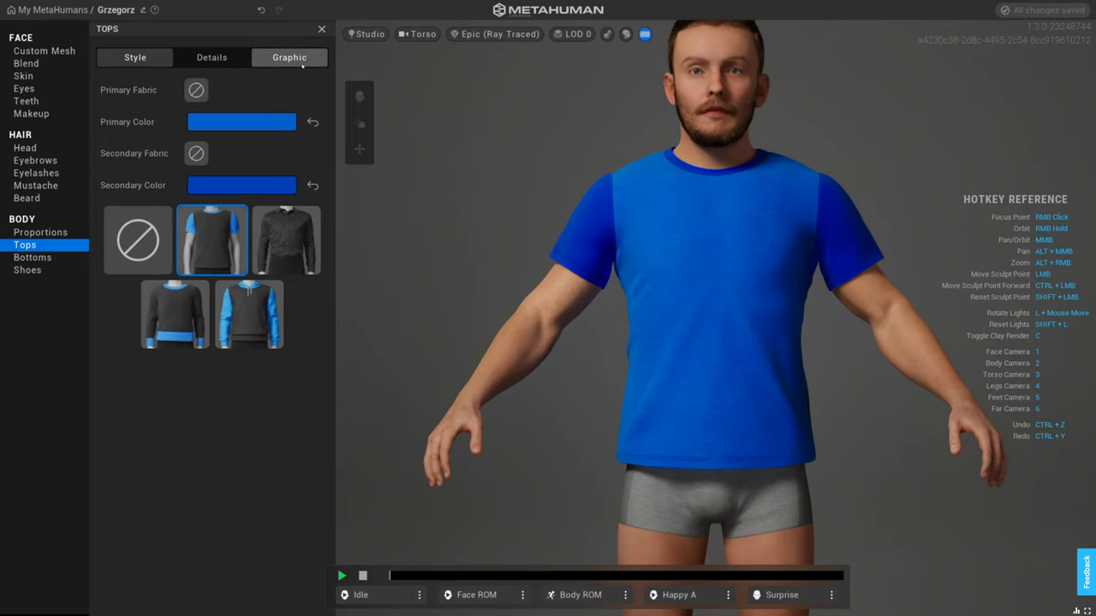
Try the kettlebell graphic on the T-shirt, then replace it with the Mushroom graphic.
click(289, 60)
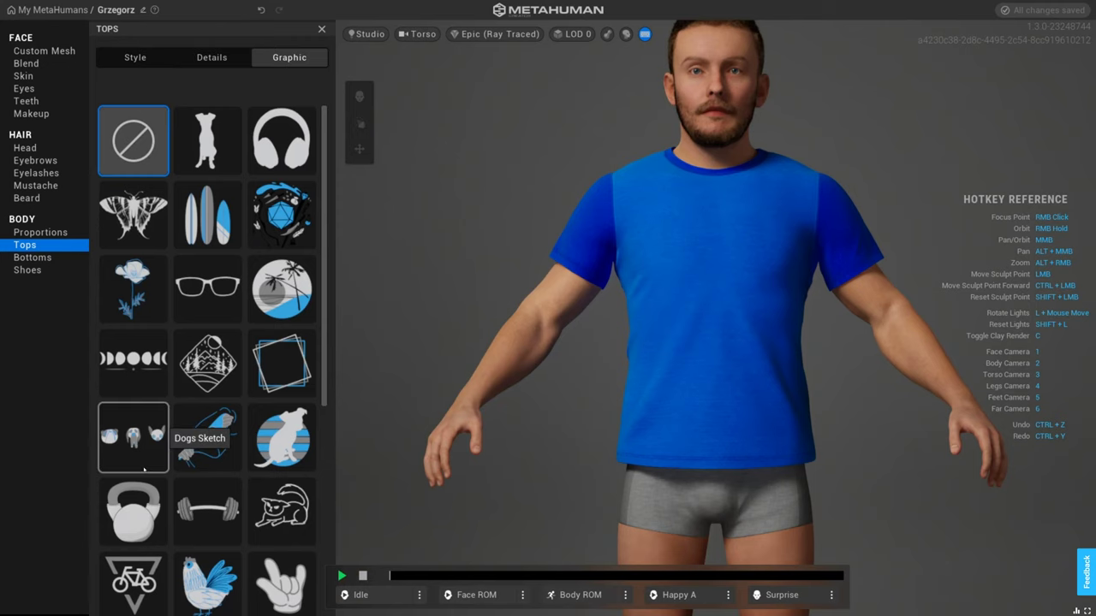
click(136, 497)
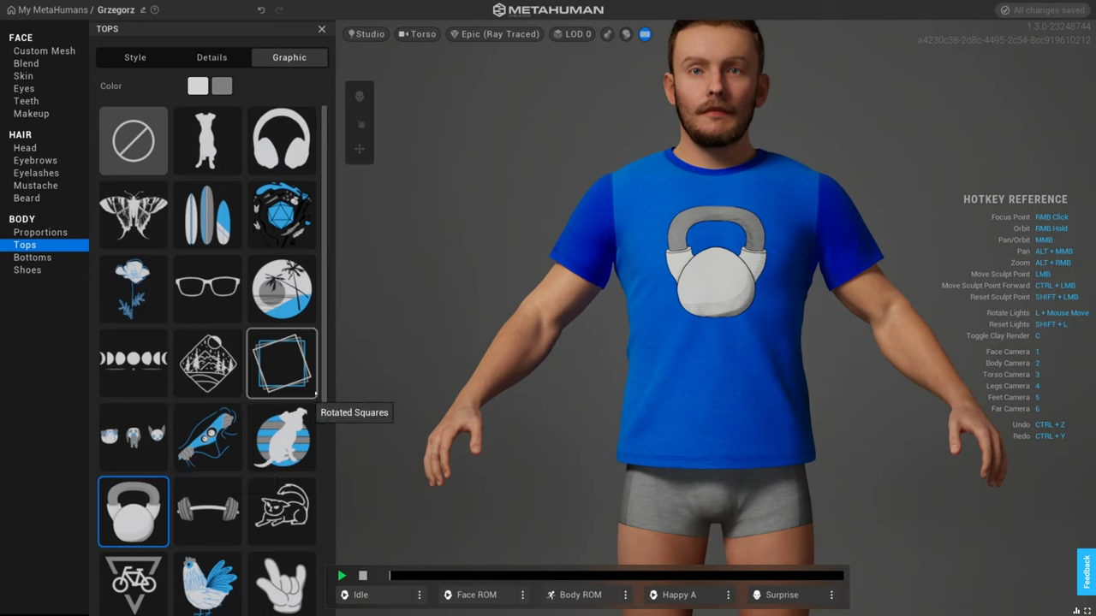
drag(324, 396, 328, 604)
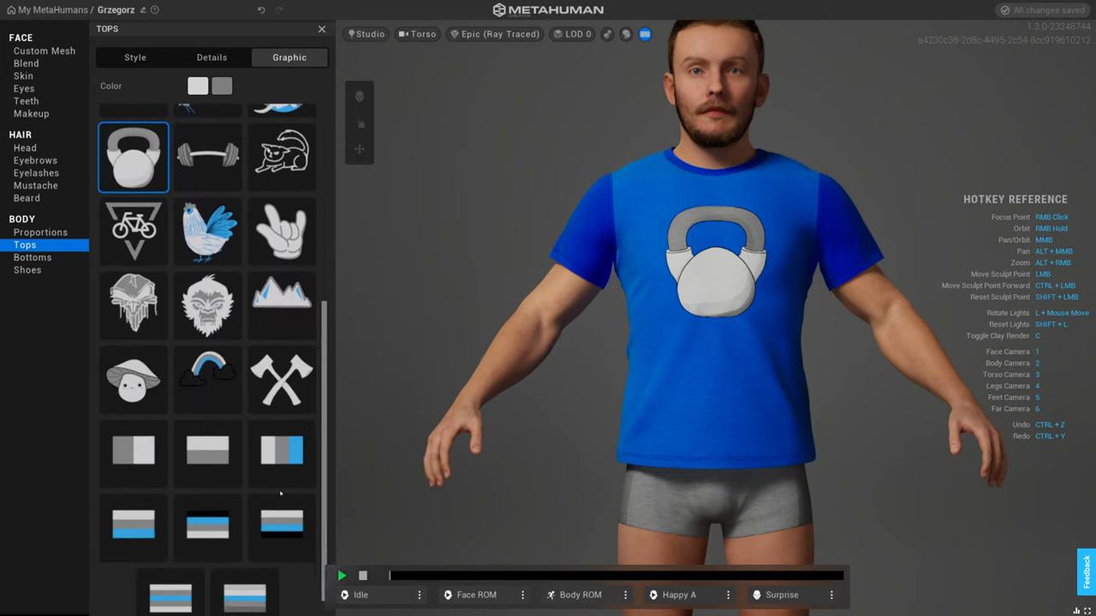
click(137, 381)
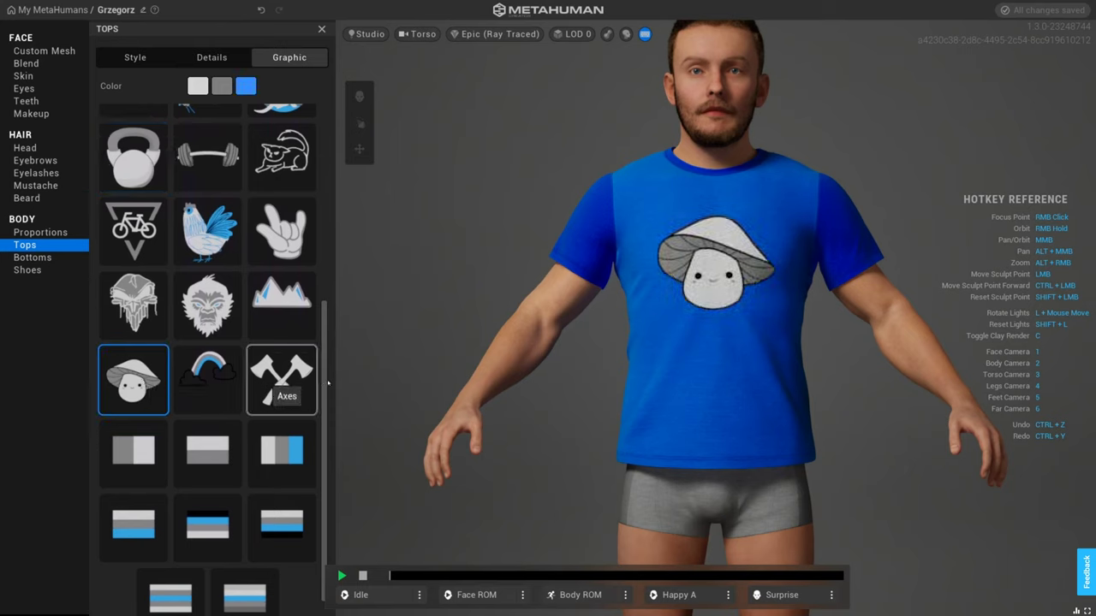
drag(326, 335, 345, 140)
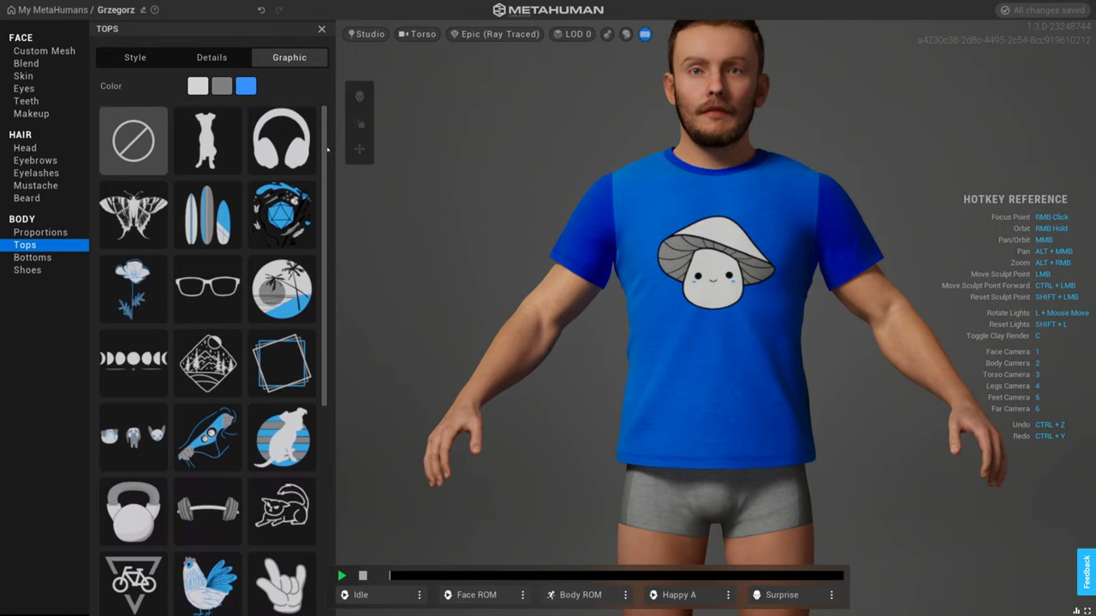
In Bottoms, frame the camera on the legs, then on the whole body.
click(48, 262)
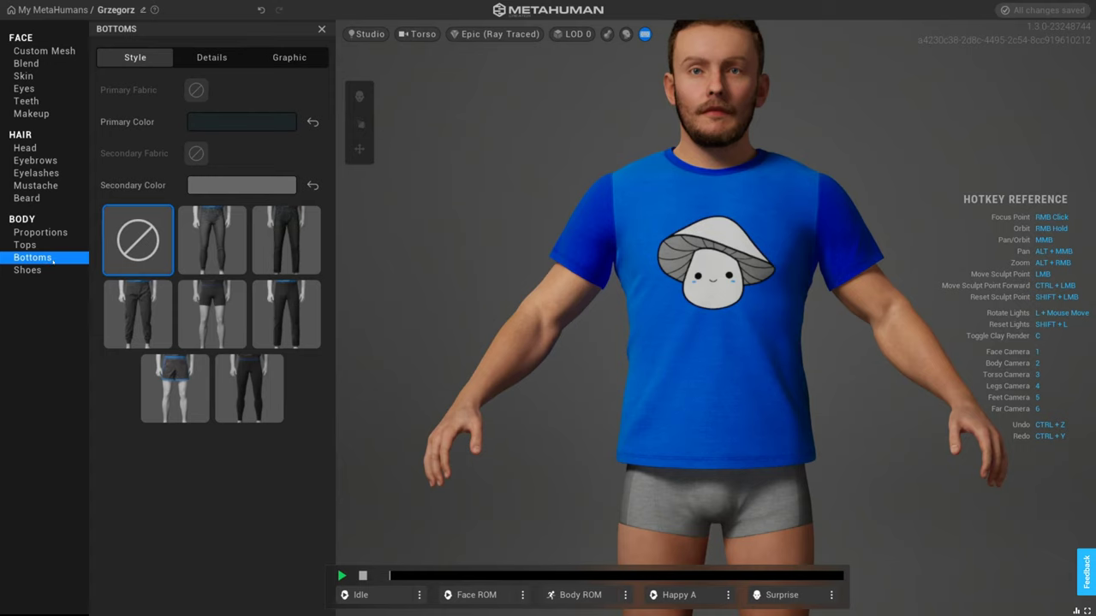
click(416, 35)
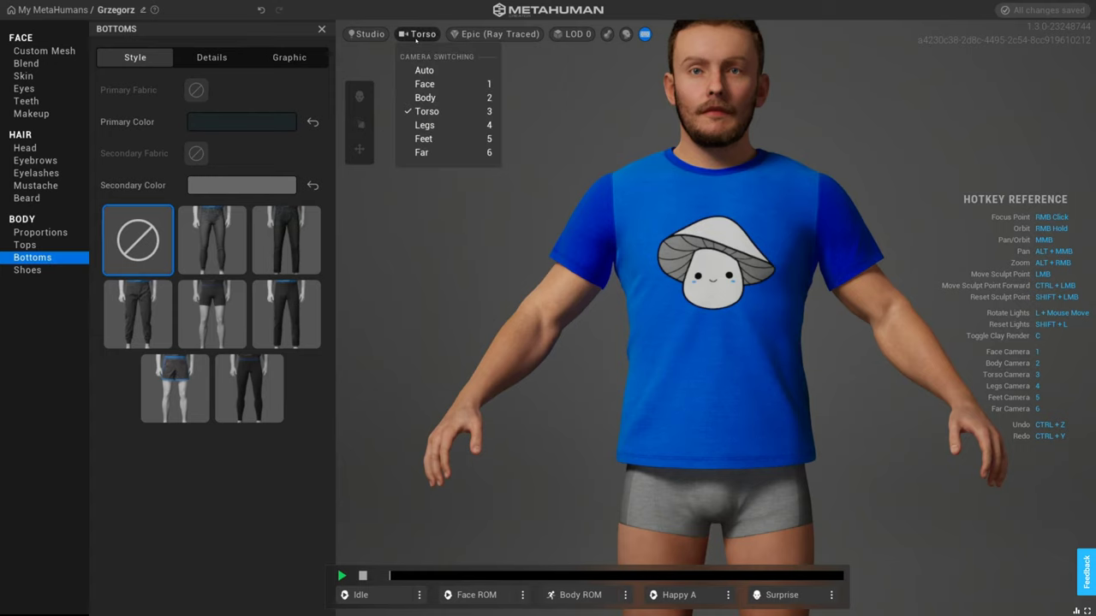
click(424, 125)
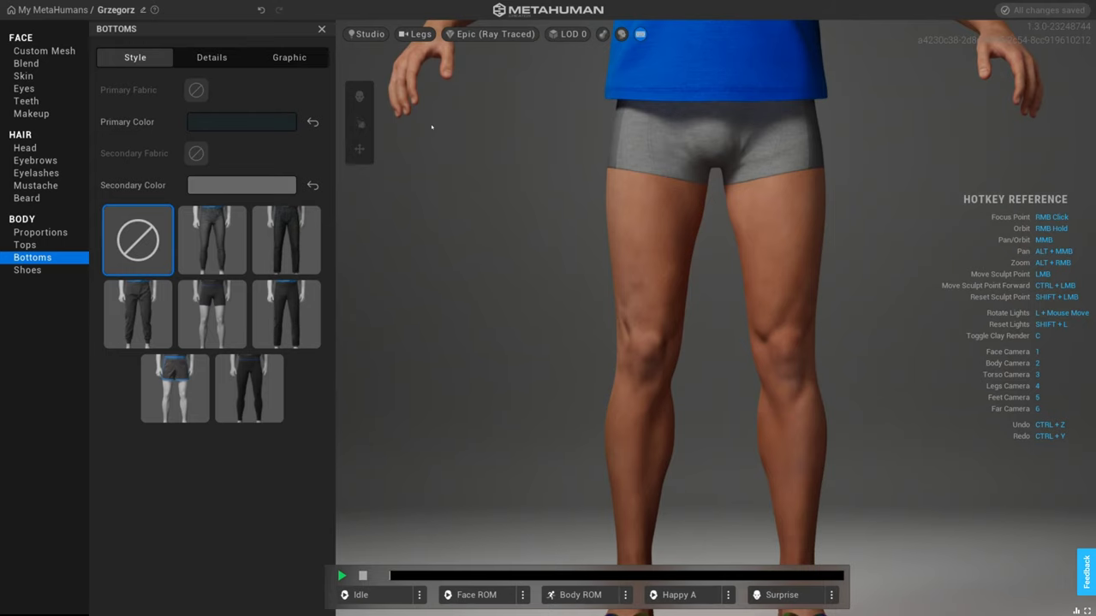
key(2)
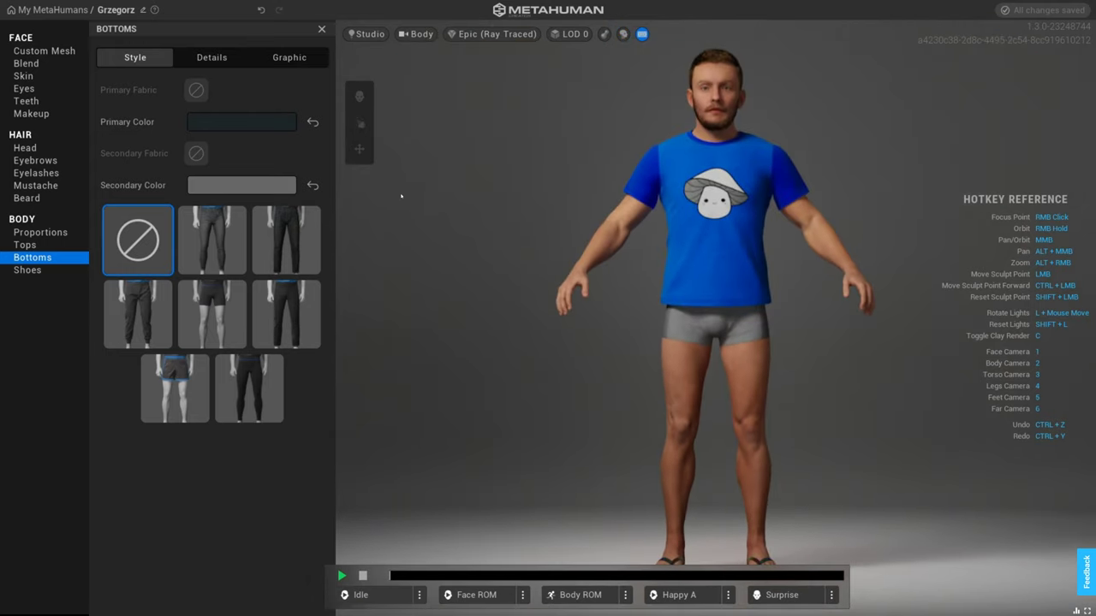
Try Jeans Slim, yoga shorts and yoga pants, then dress the character in regular Jeans.
click(230, 236)
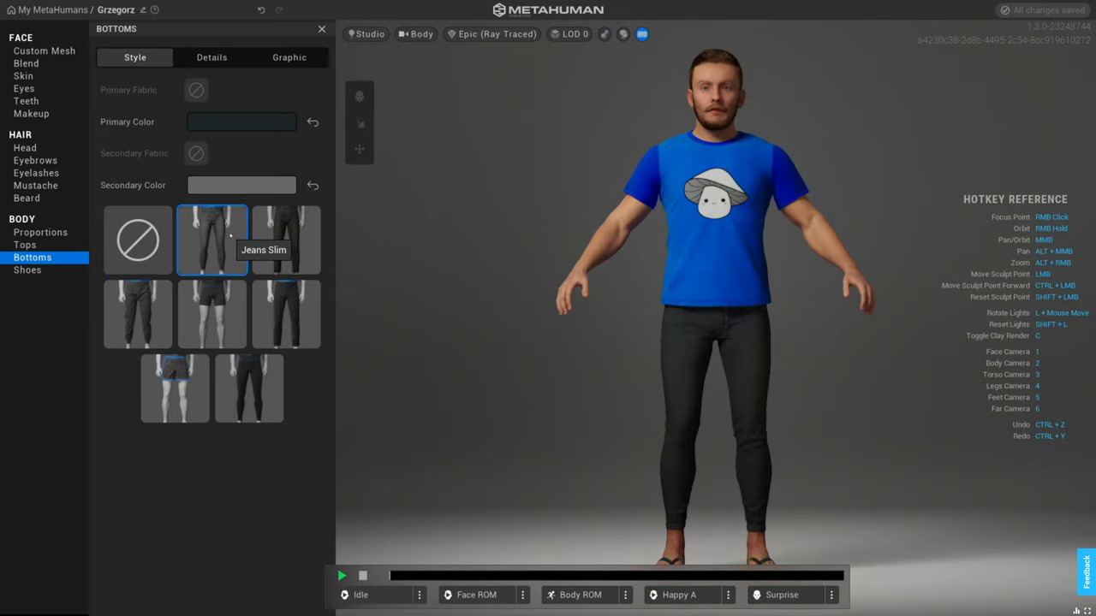
click(213, 313)
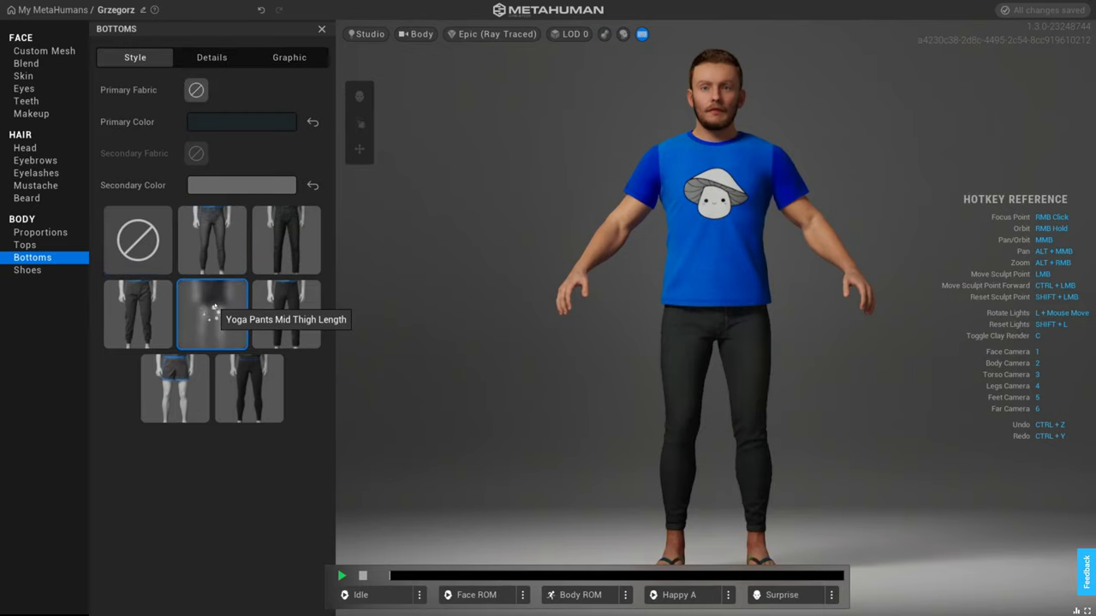
click(249, 376)
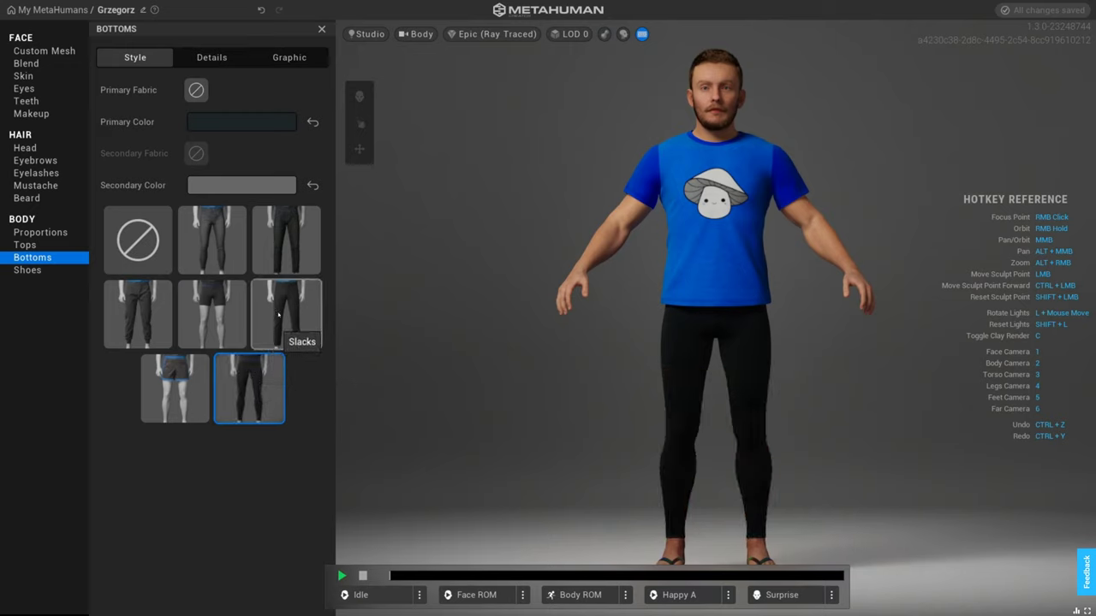
click(283, 261)
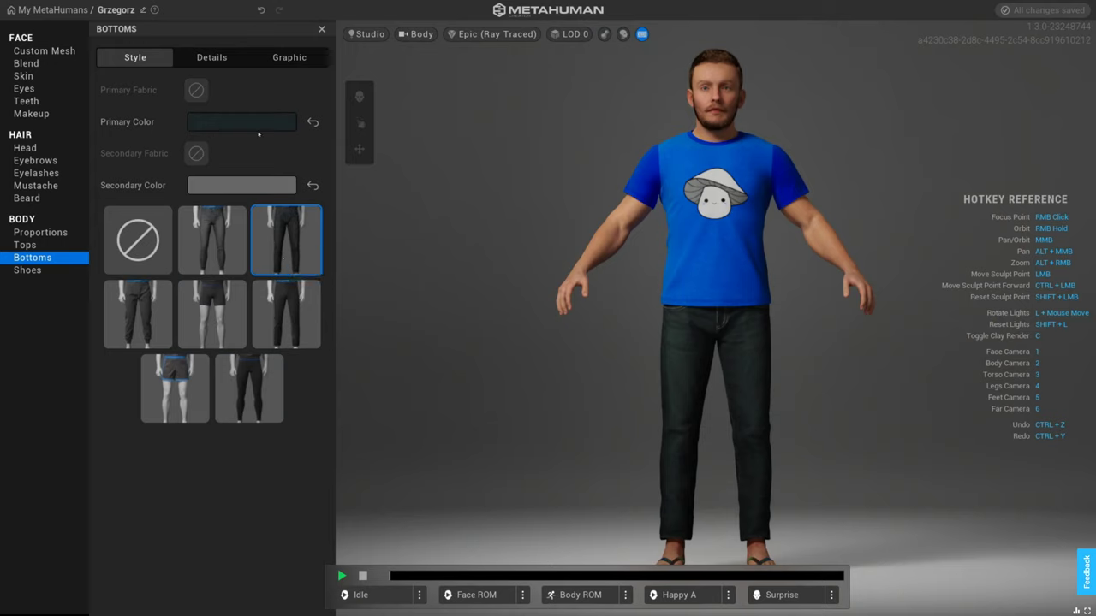
Colour the jeans dark navy 0A1530 by tuning hue and saturation, then bring up Shoes.
click(255, 127)
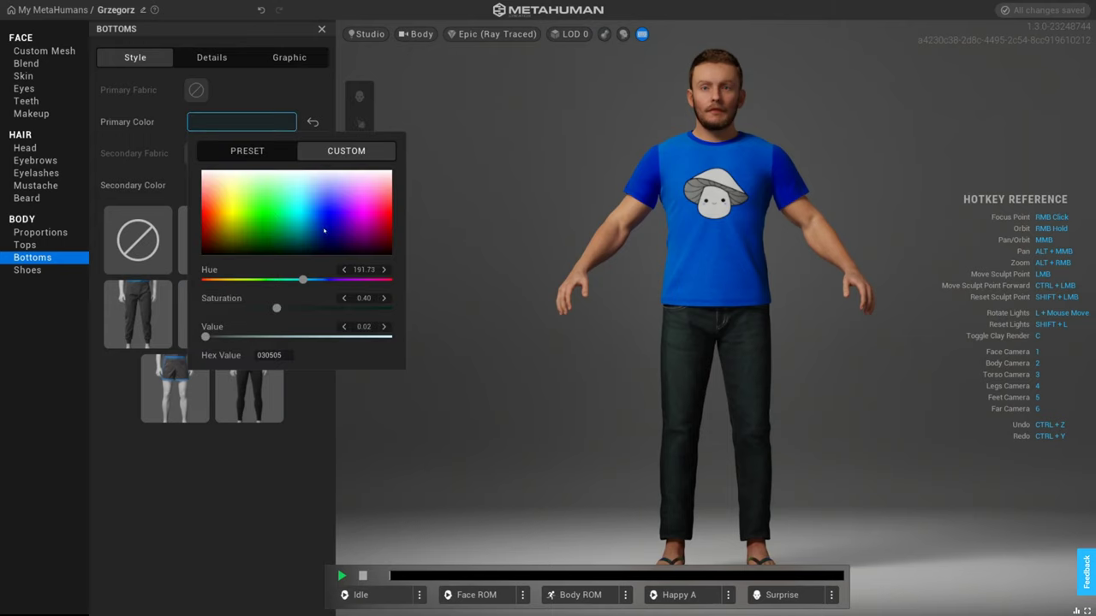
click(324, 230)
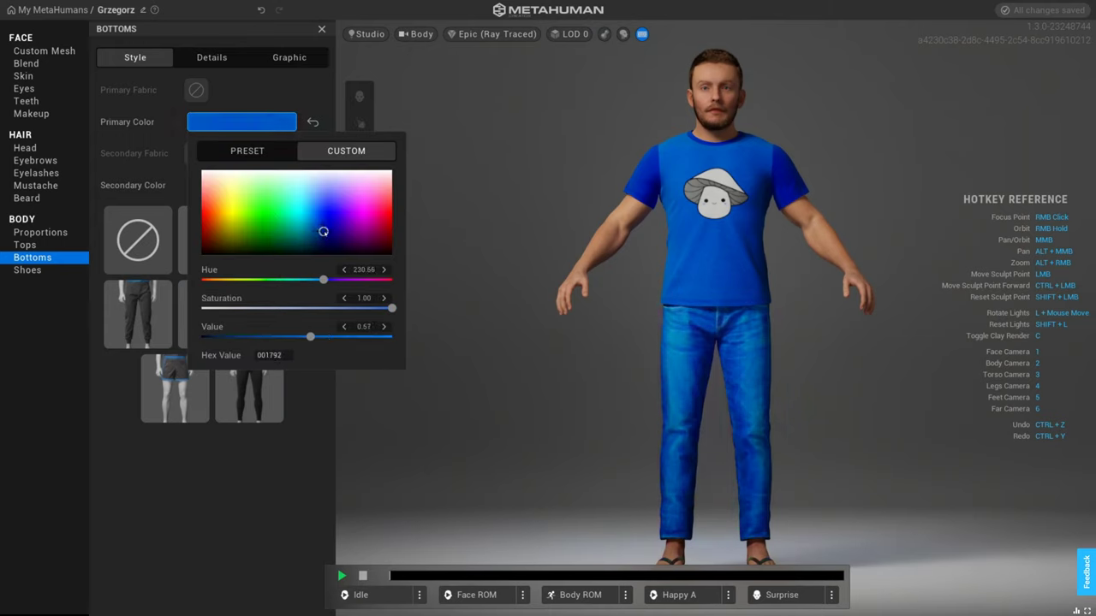
drag(324, 231, 319, 248)
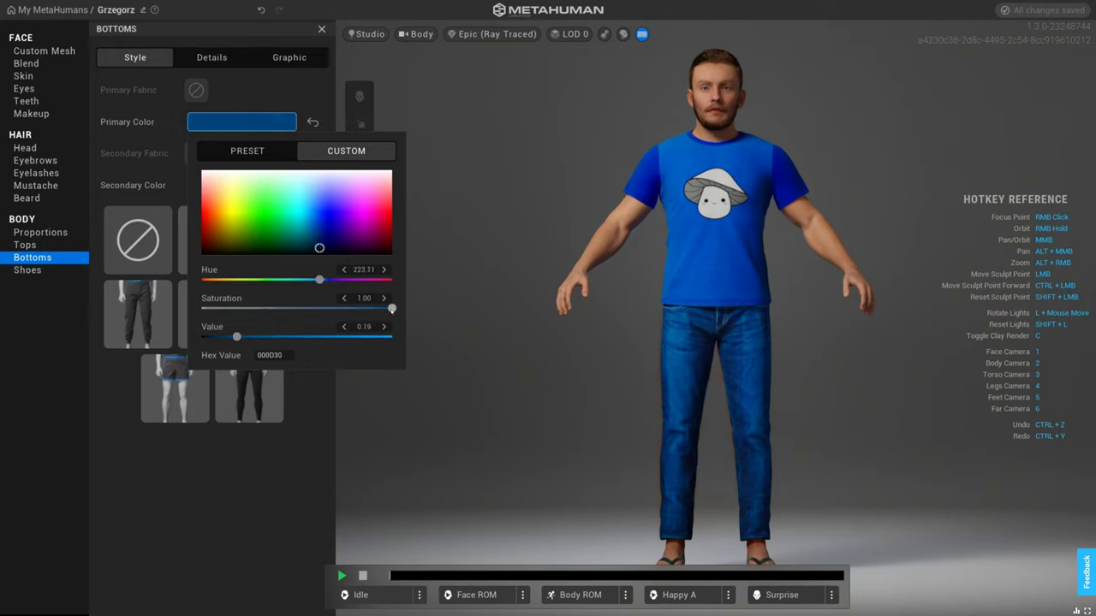
drag(391, 308, 353, 310)
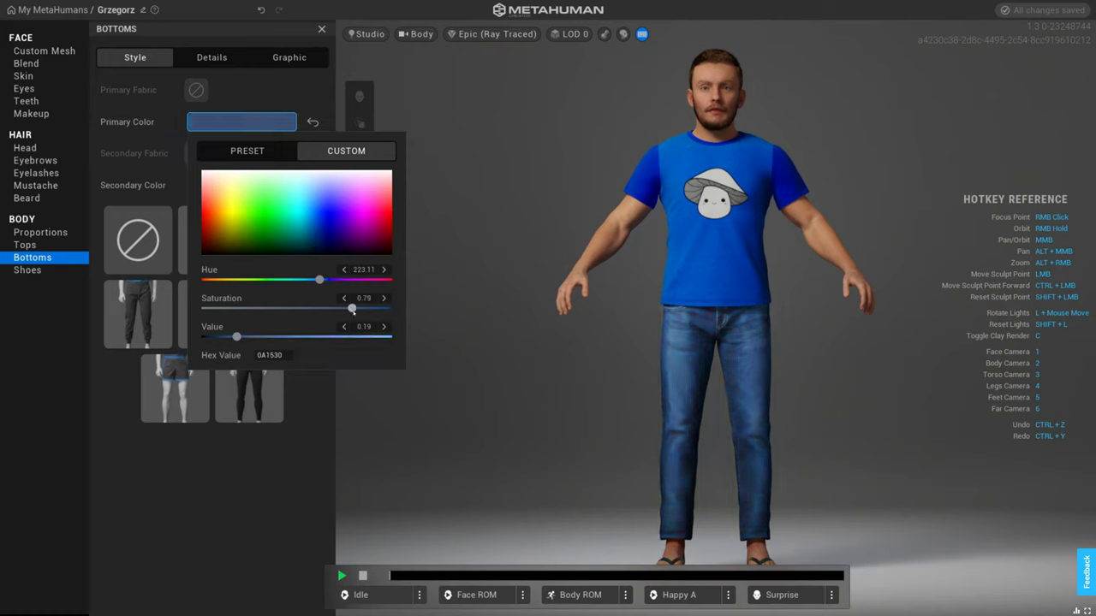
click(127, 390)
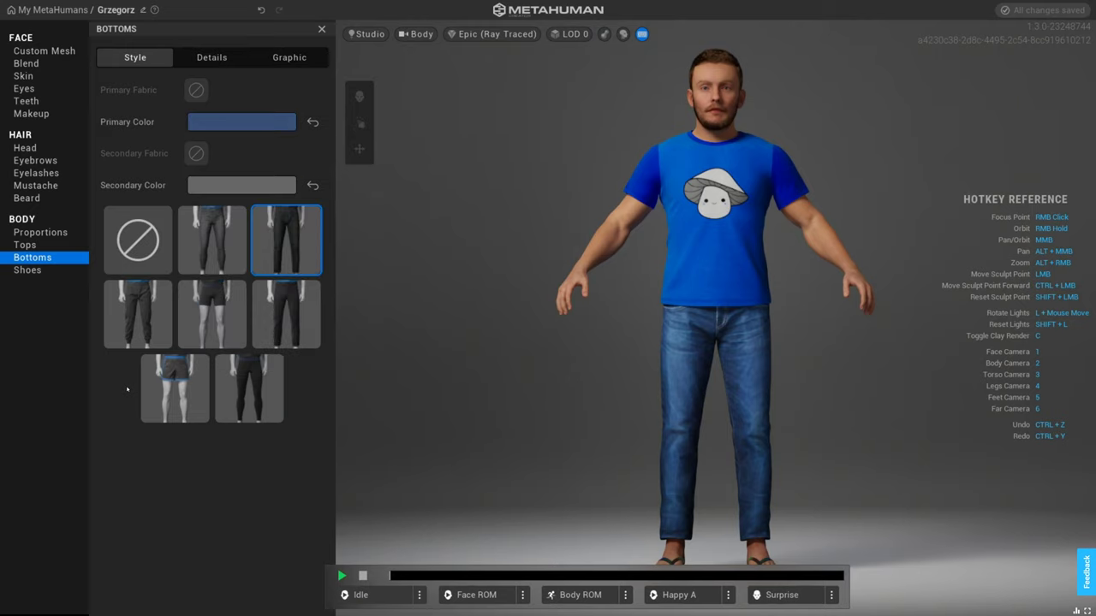
click(38, 272)
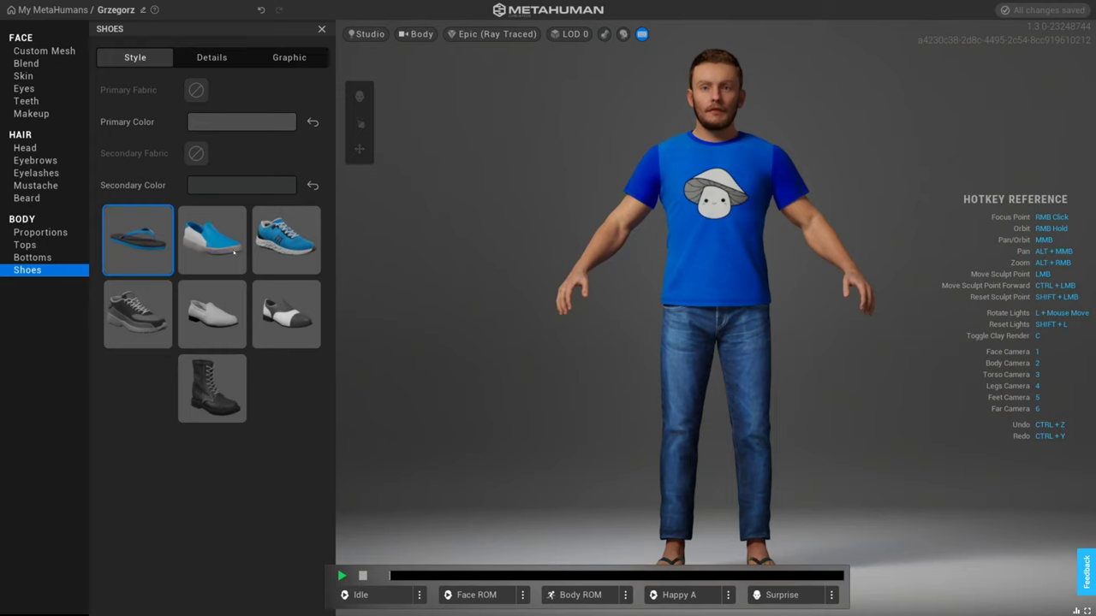
Frame the camera on the feet and put on black running shoes, briefly trying casual sneakers.
click(415, 34)
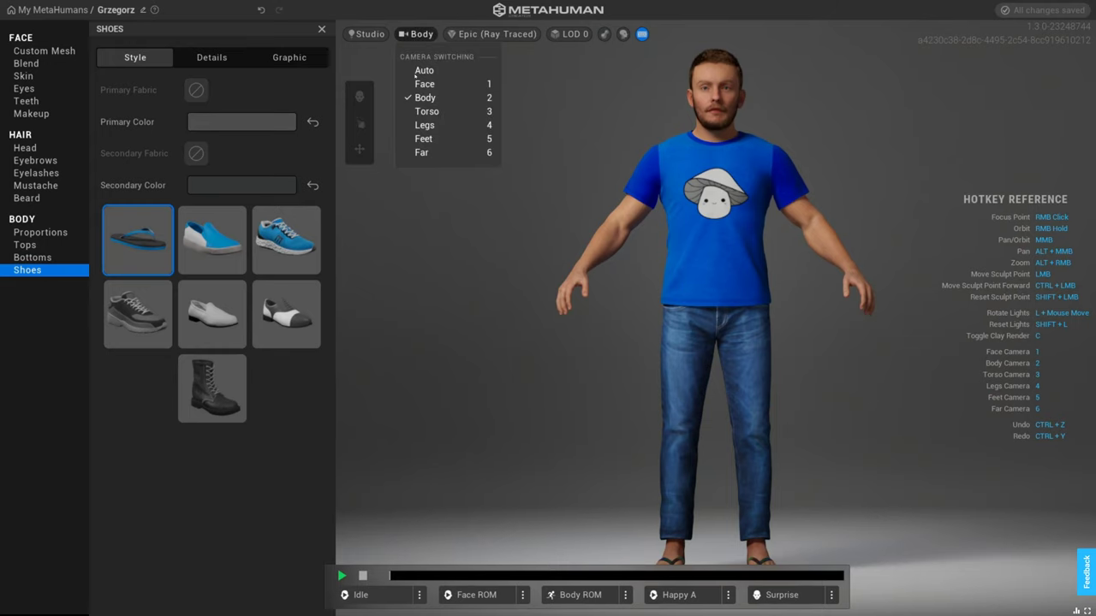
click(423, 138)
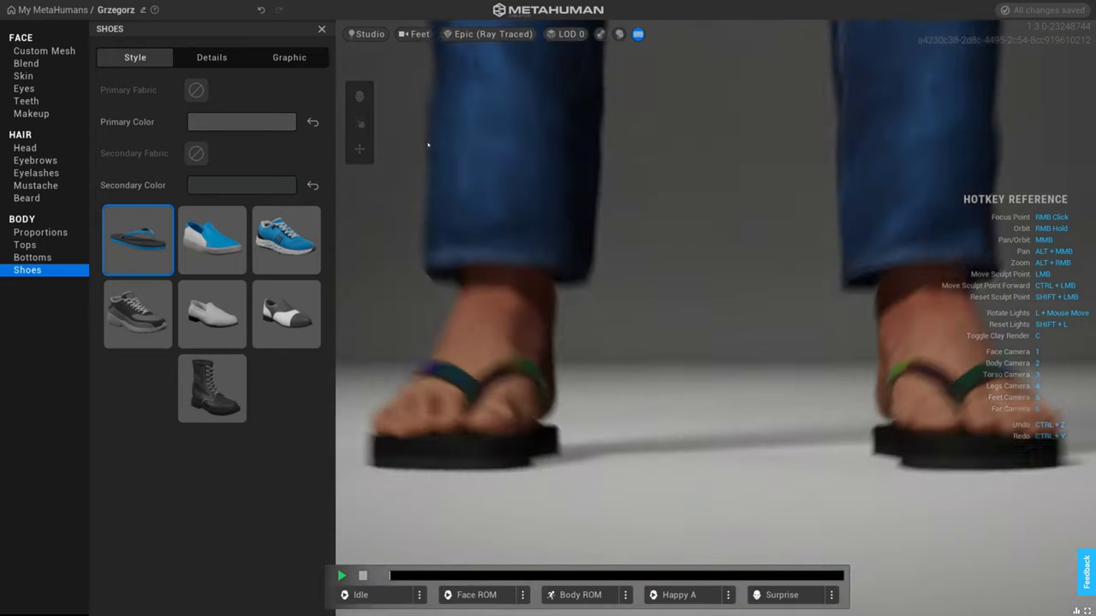
right_drag(660, 351, 589, 369)
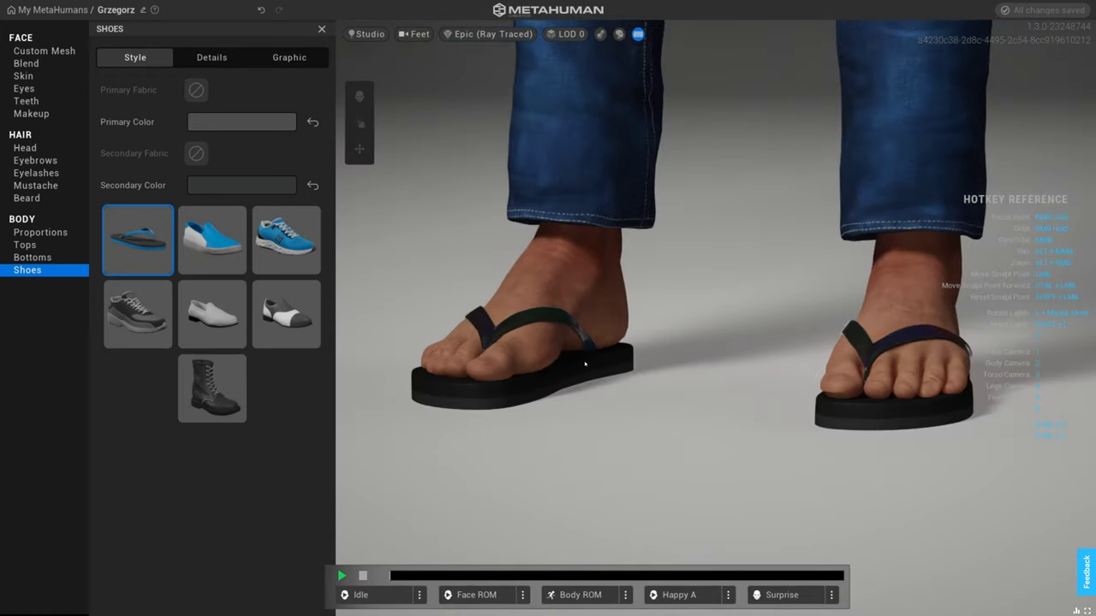
click(295, 248)
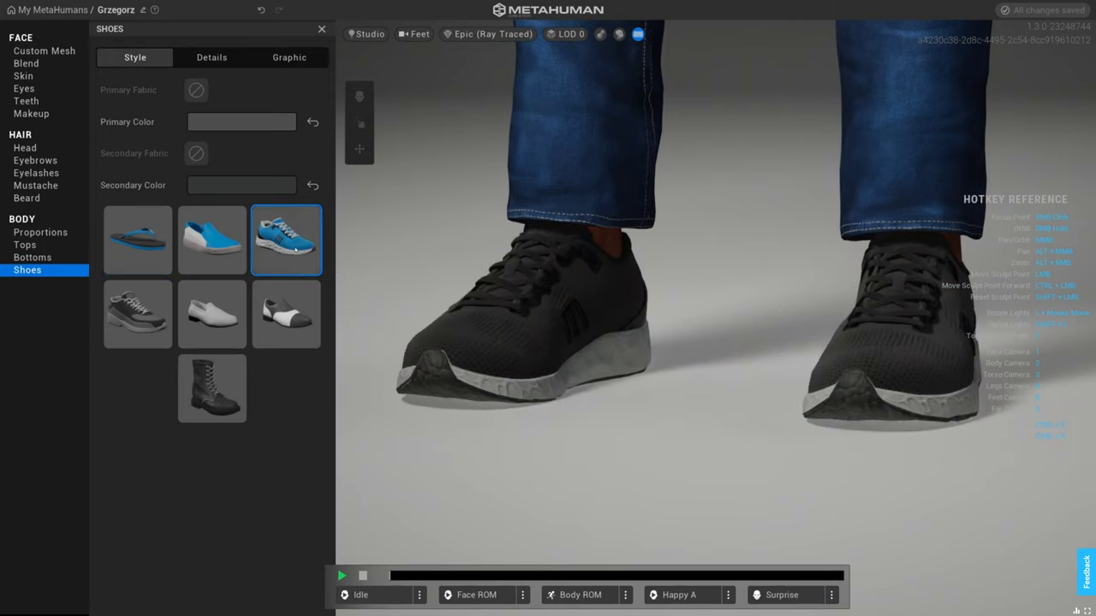
click(156, 313)
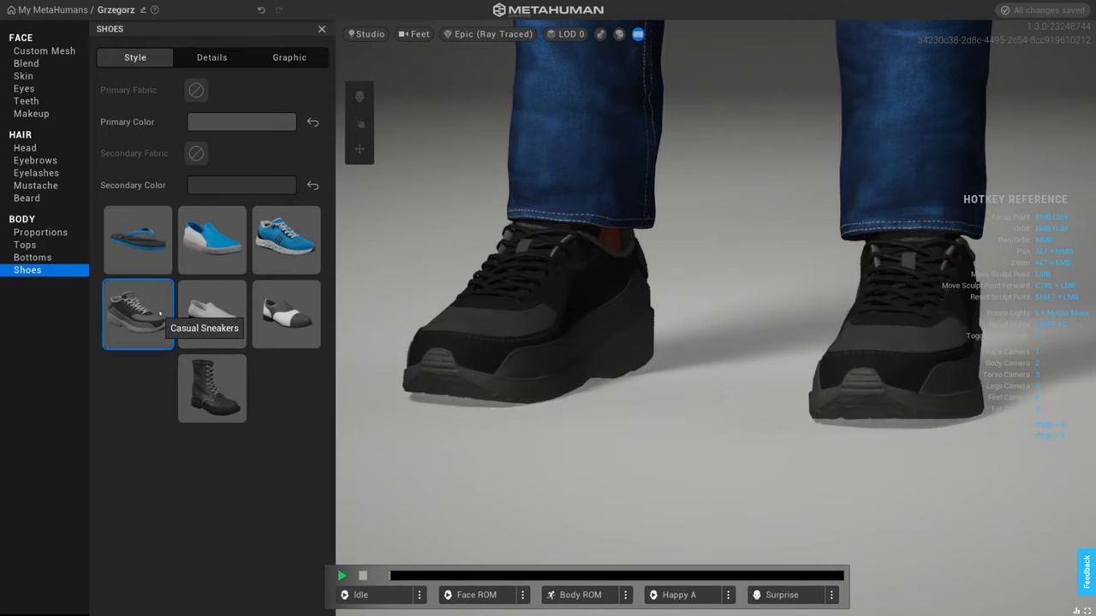
click(284, 249)
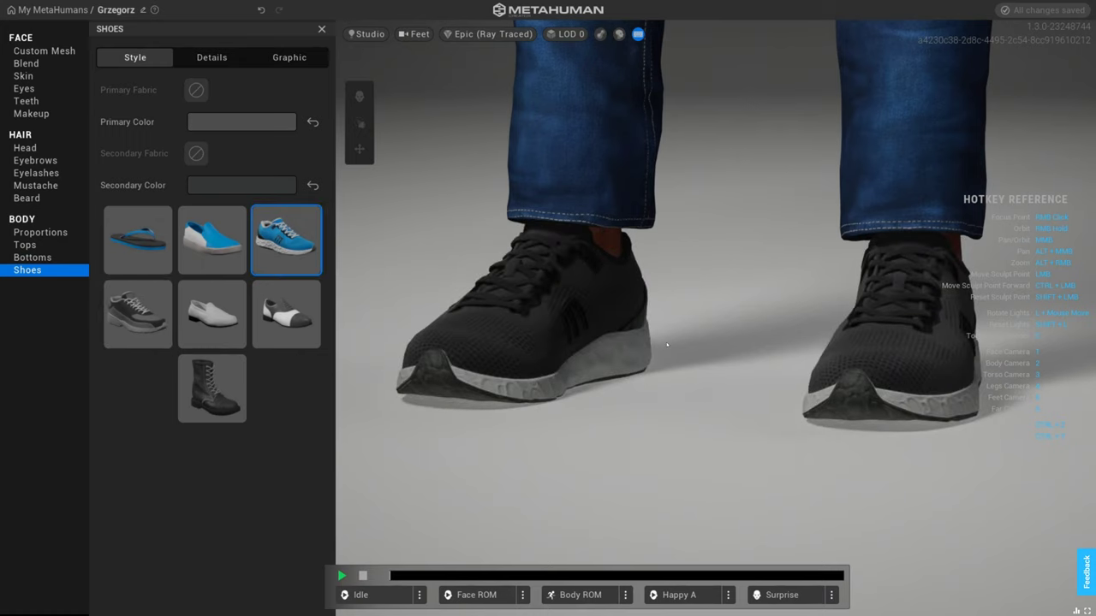
scroll(667, 346, down, 2)
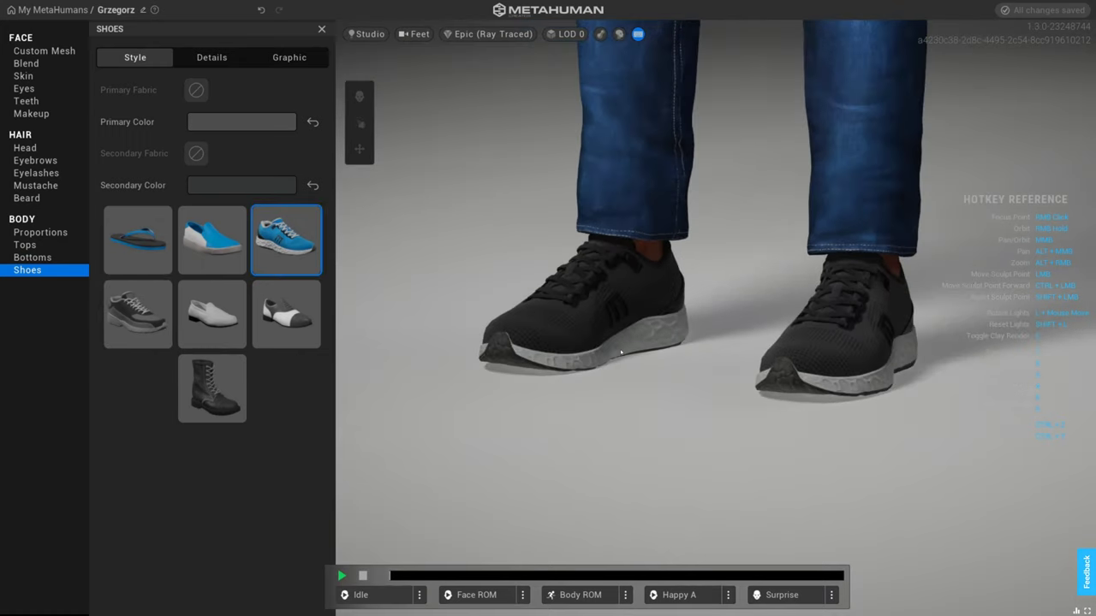
drag(621, 351, 687, 359)
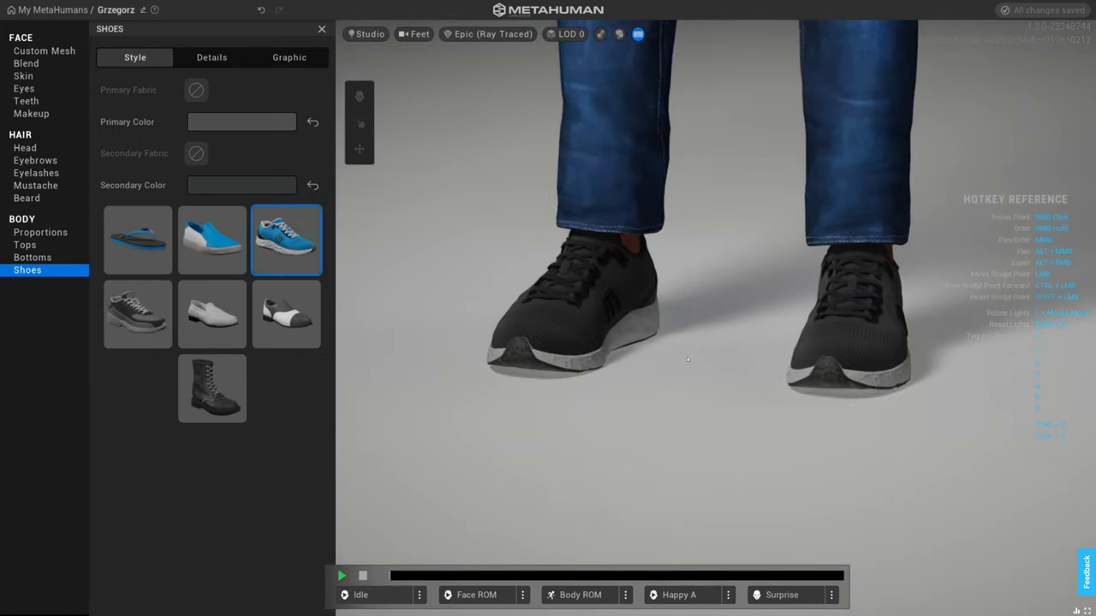
scroll(688, 360, down, 2)
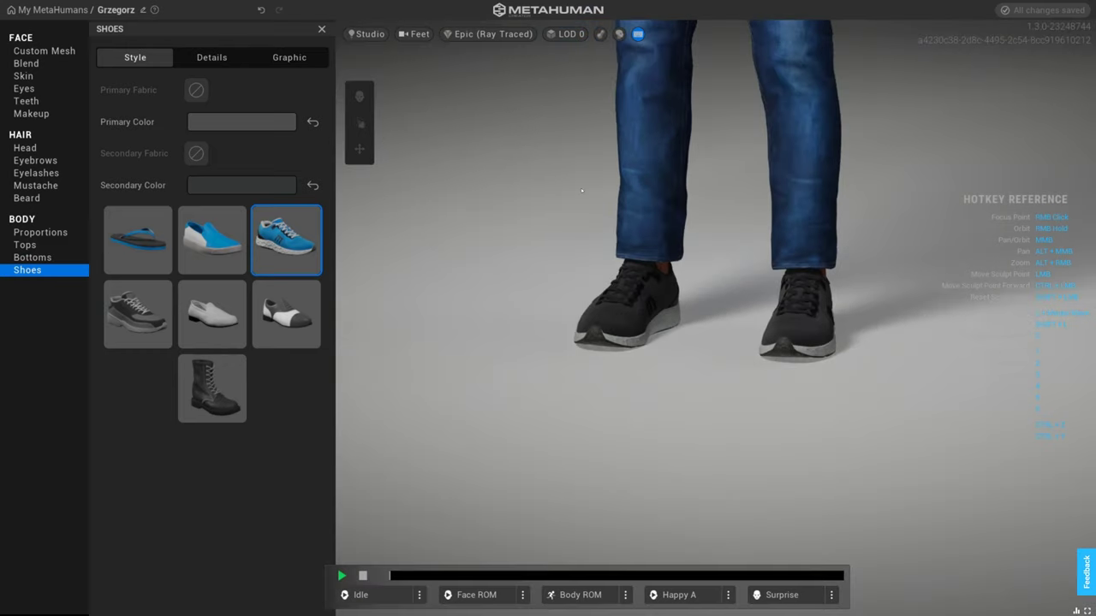
Check the outfit from a far full-body view, then frame the camera on the body.
click(420, 34)
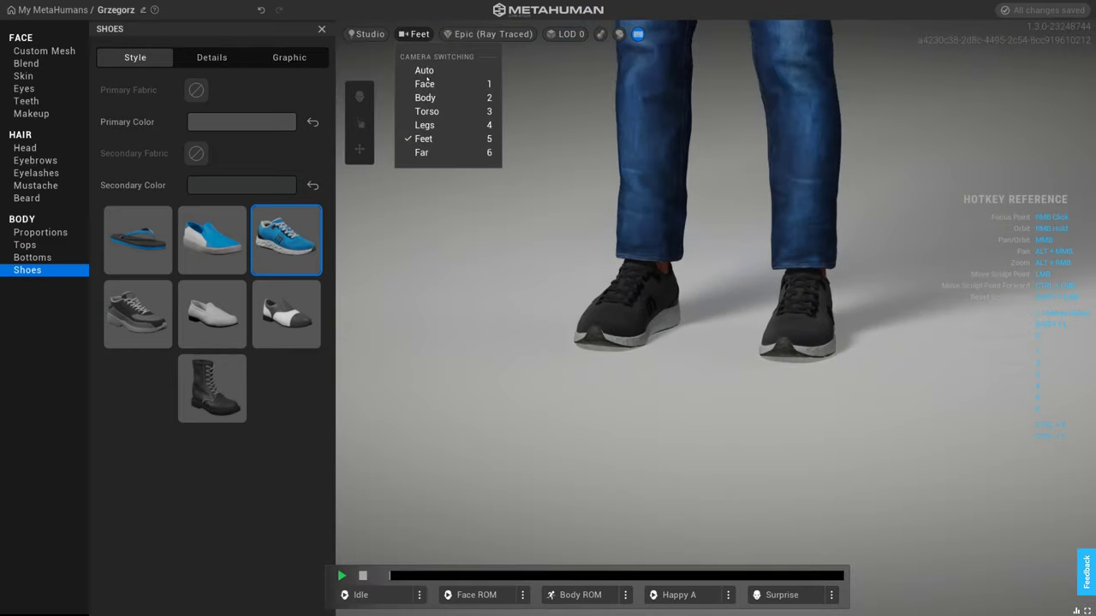
click(424, 152)
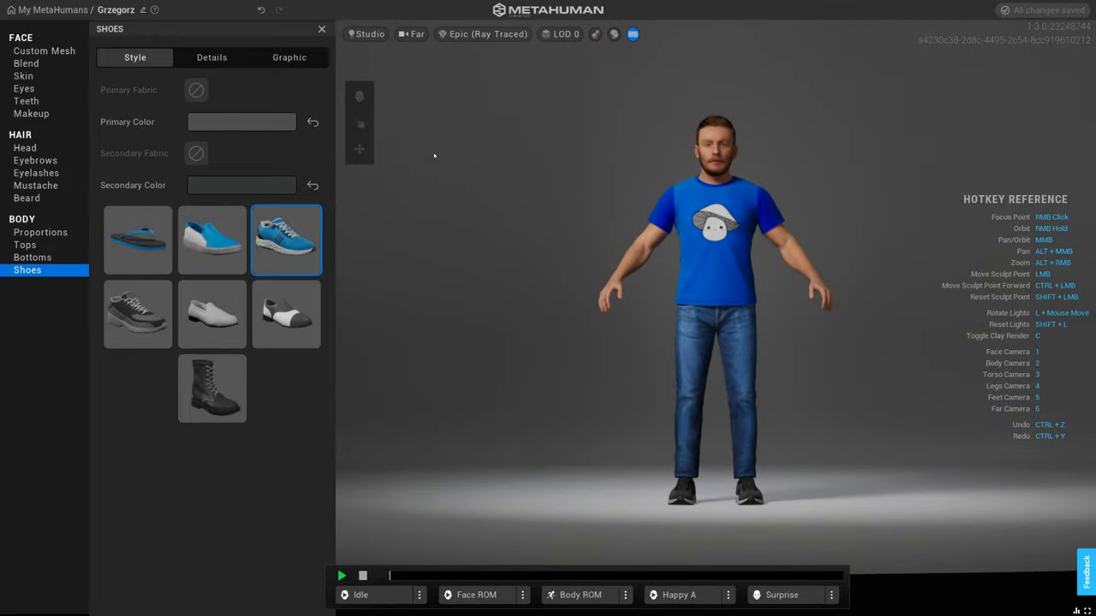
click(416, 35)
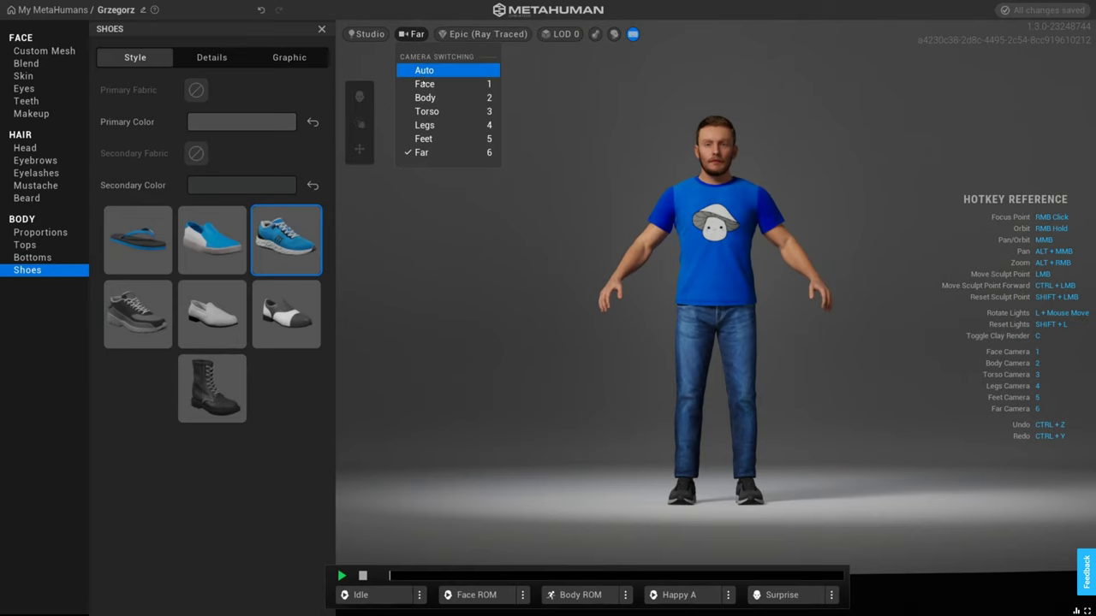
click(426, 97)
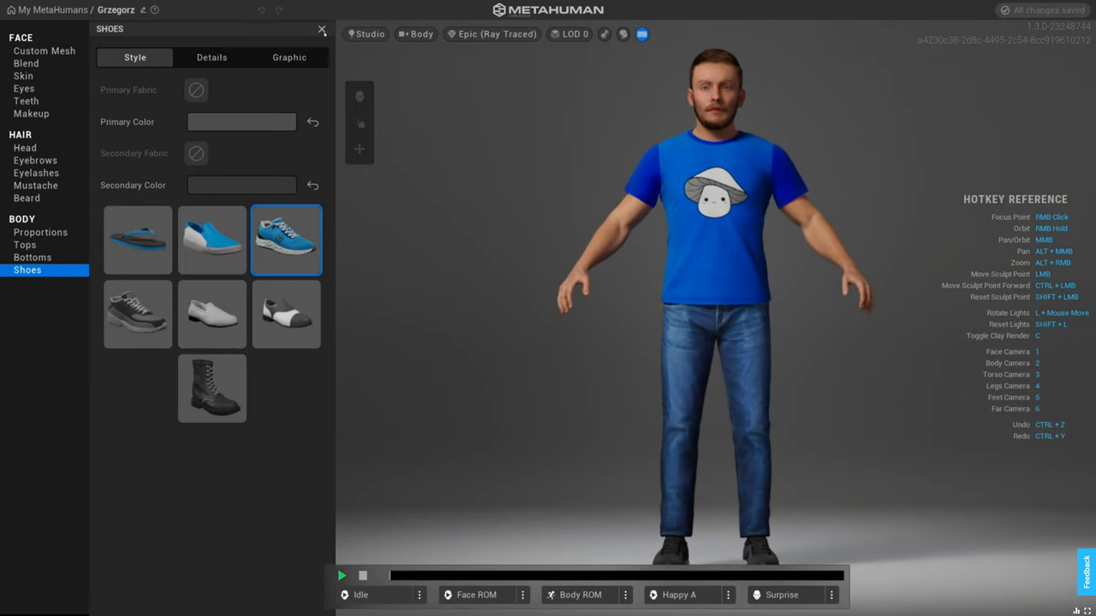
Close the Shoes panel and preview the Idle and Body ROM animations.
click(322, 30)
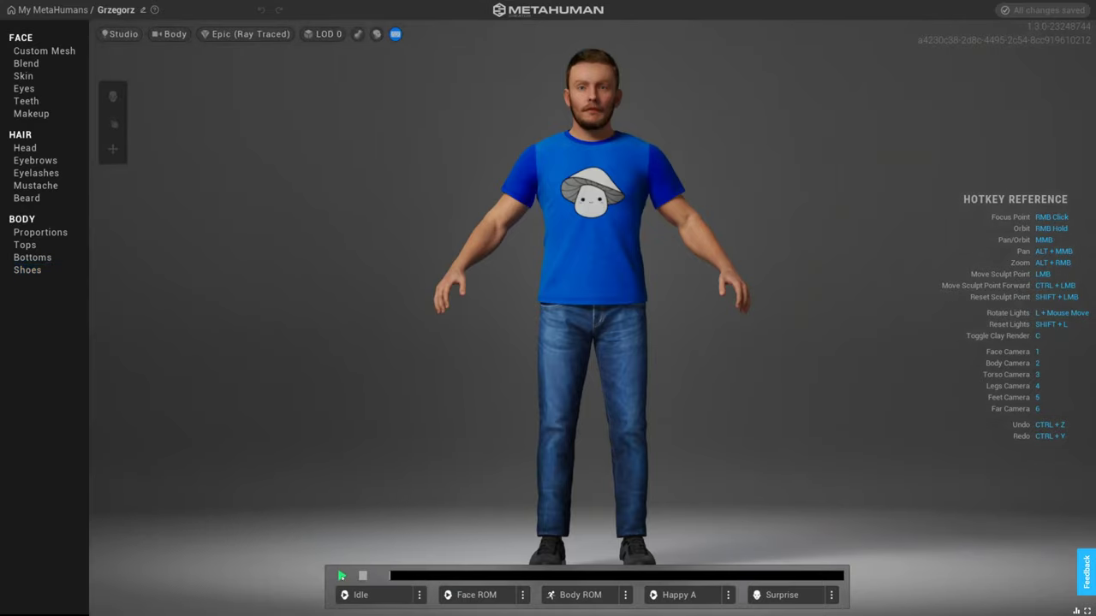
click(373, 597)
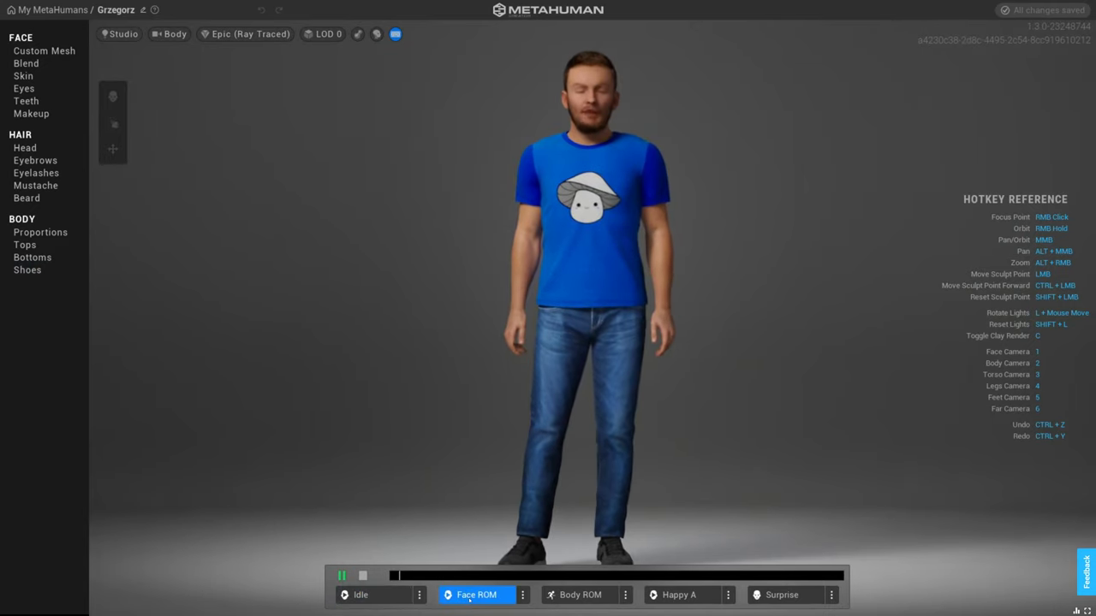
click(562, 601)
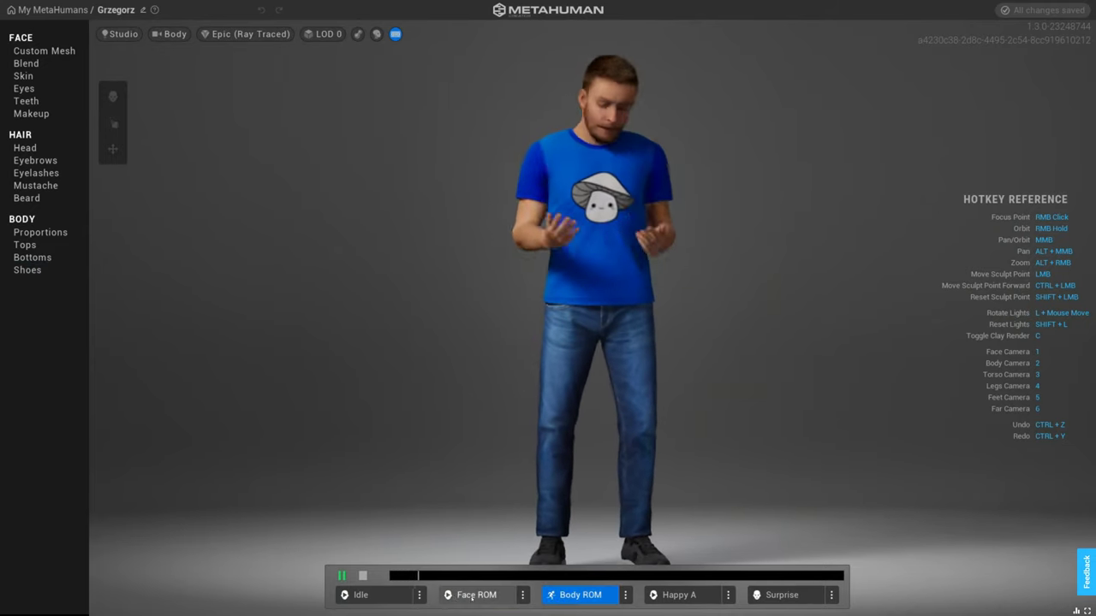
Preview the Fear A and Happy A expression loops, then return to Idle.
click(420, 595)
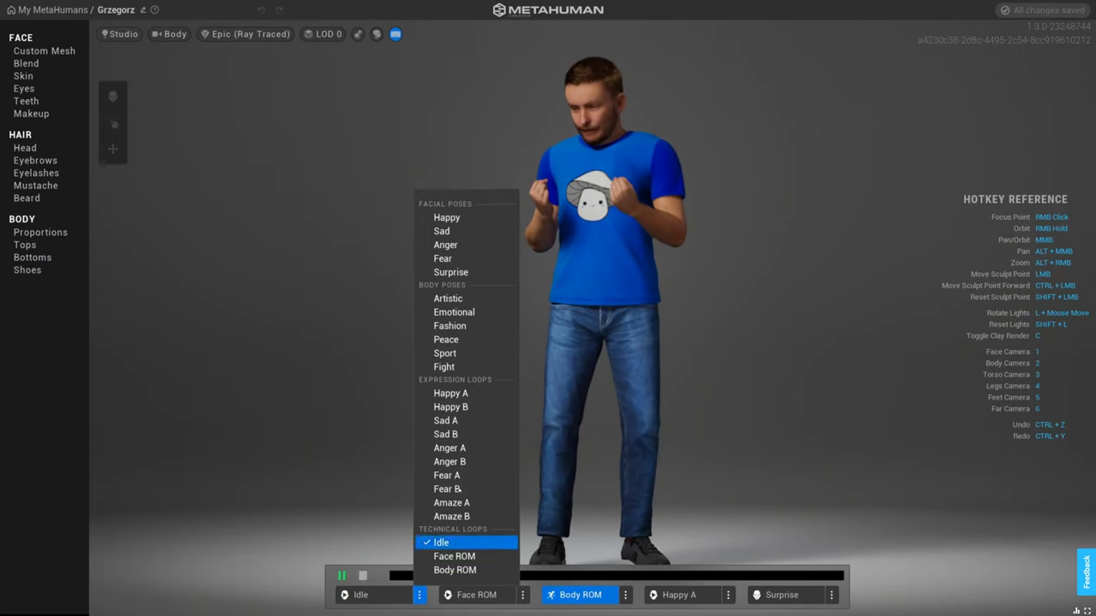
click(463, 476)
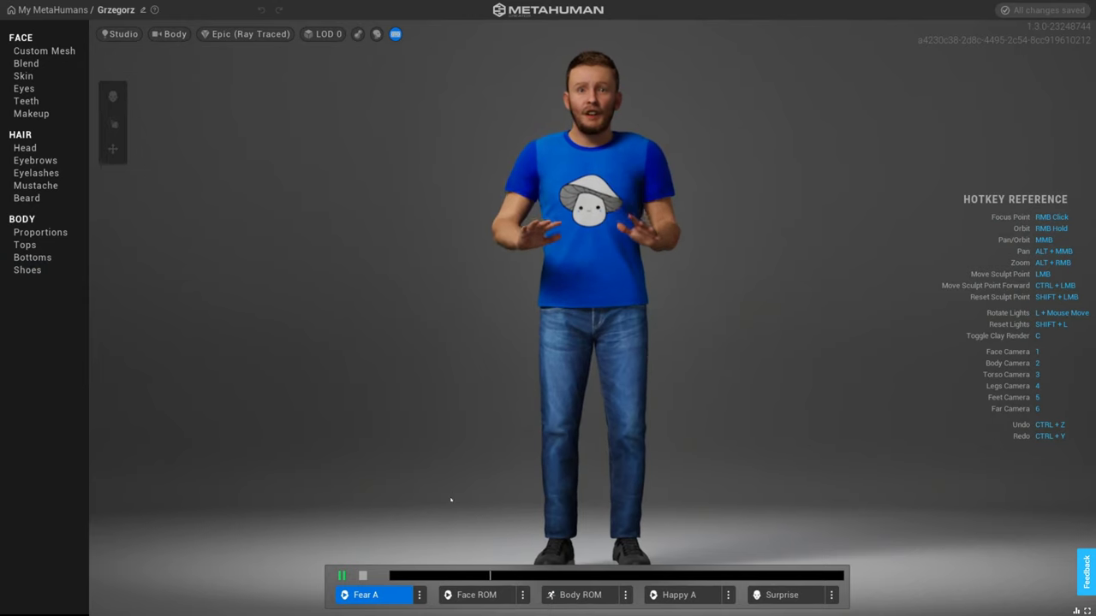
click(421, 595)
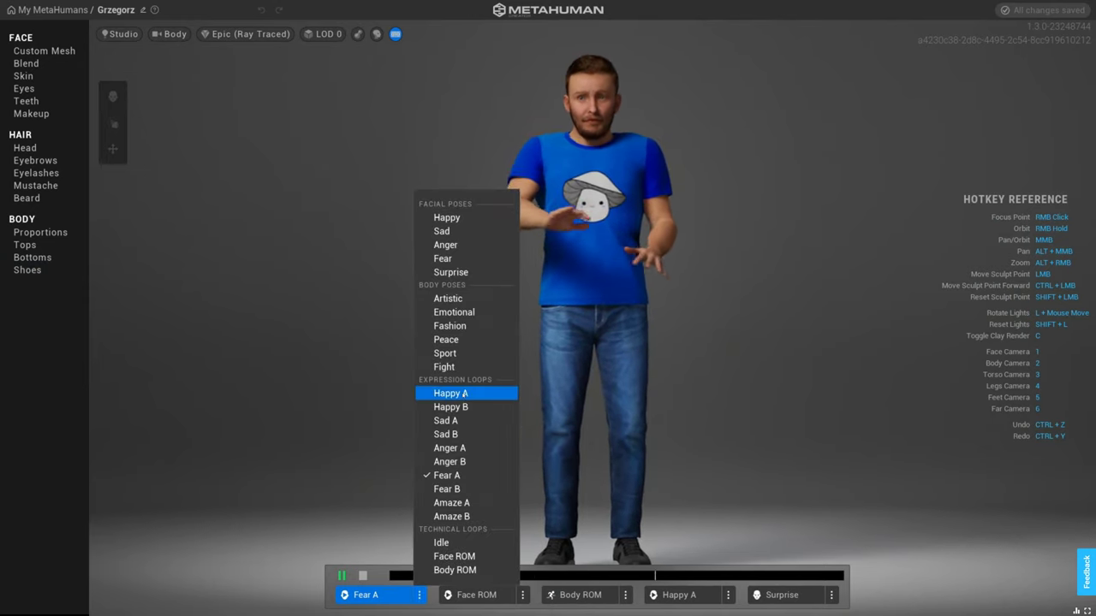
click(451, 393)
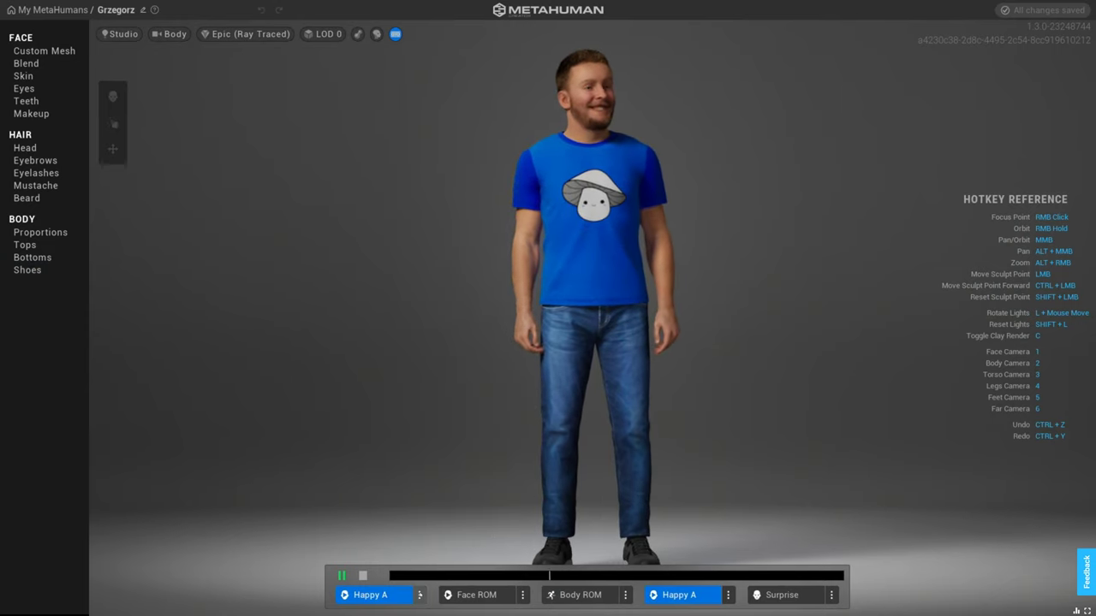
click(420, 595)
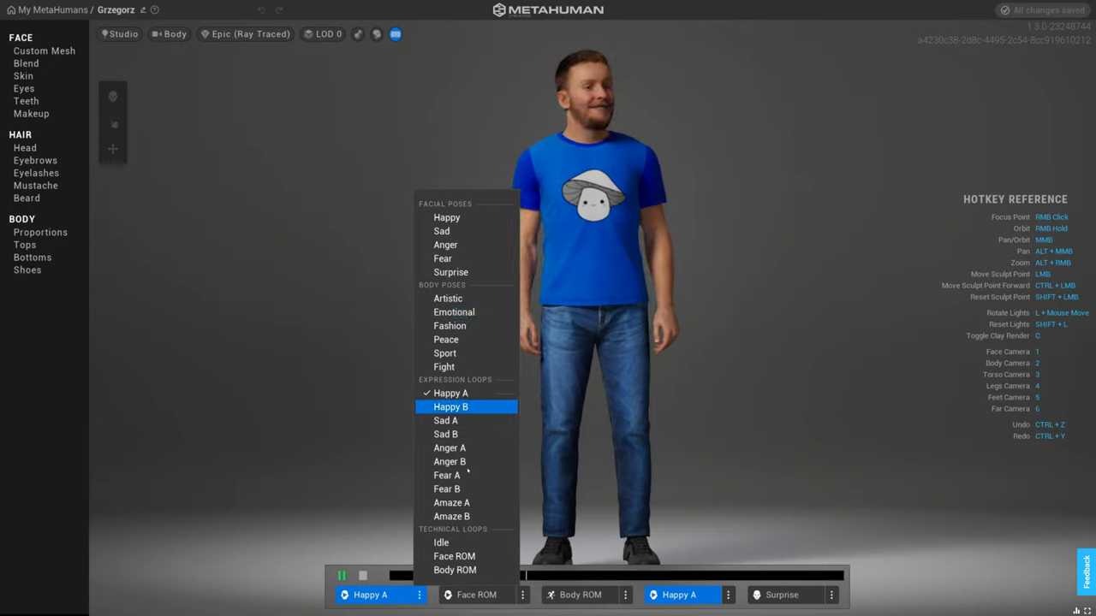
click(461, 542)
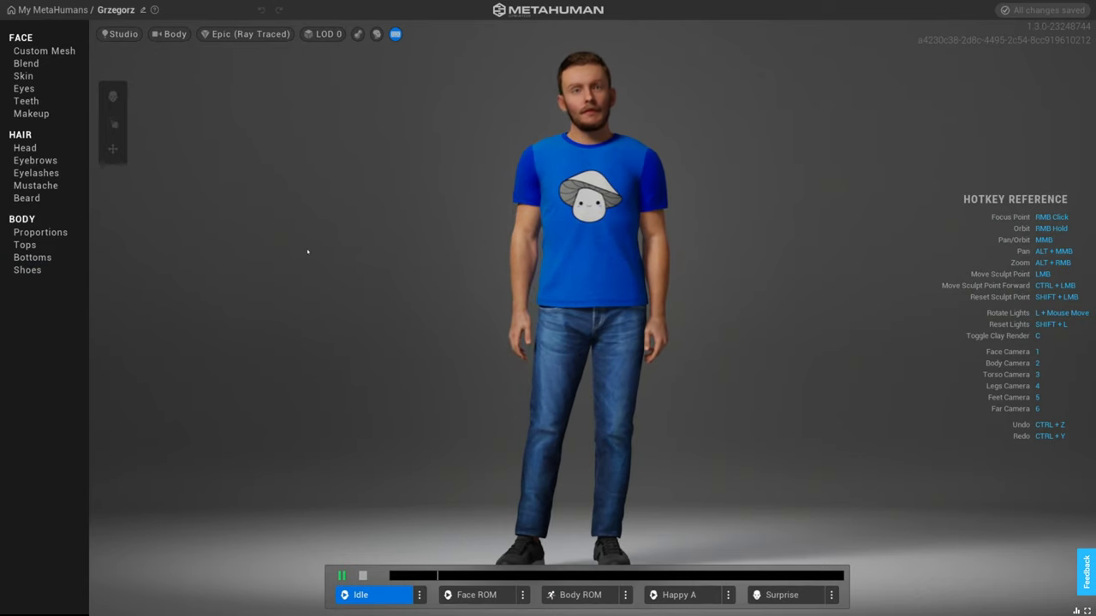
Try Tungsten, Outdoor and Downtown Night lighting, settling on Red Lantern.
click(125, 39)
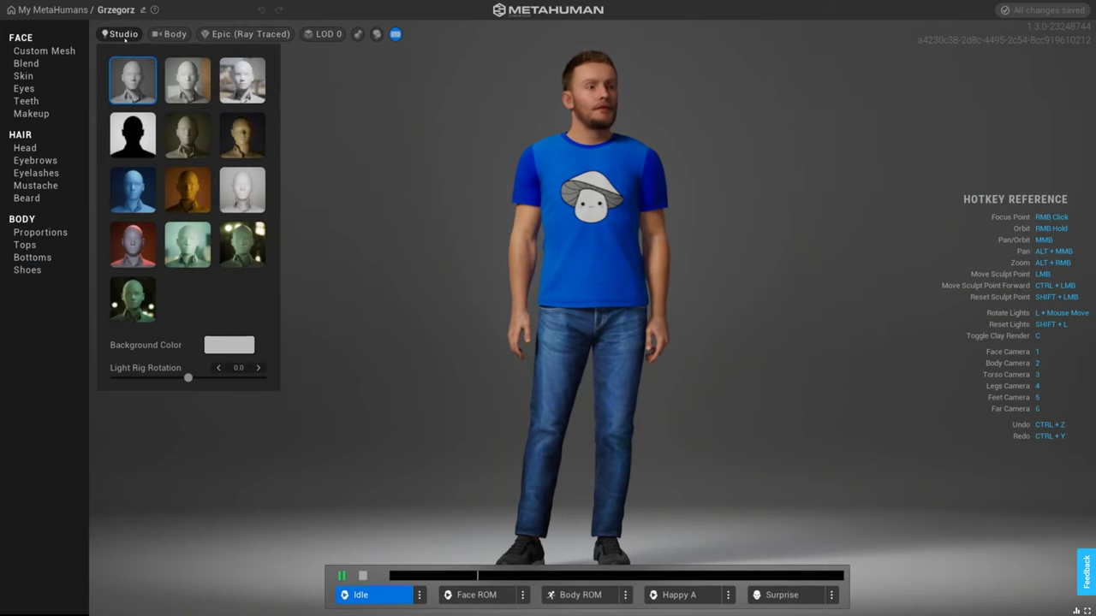
click(183, 185)
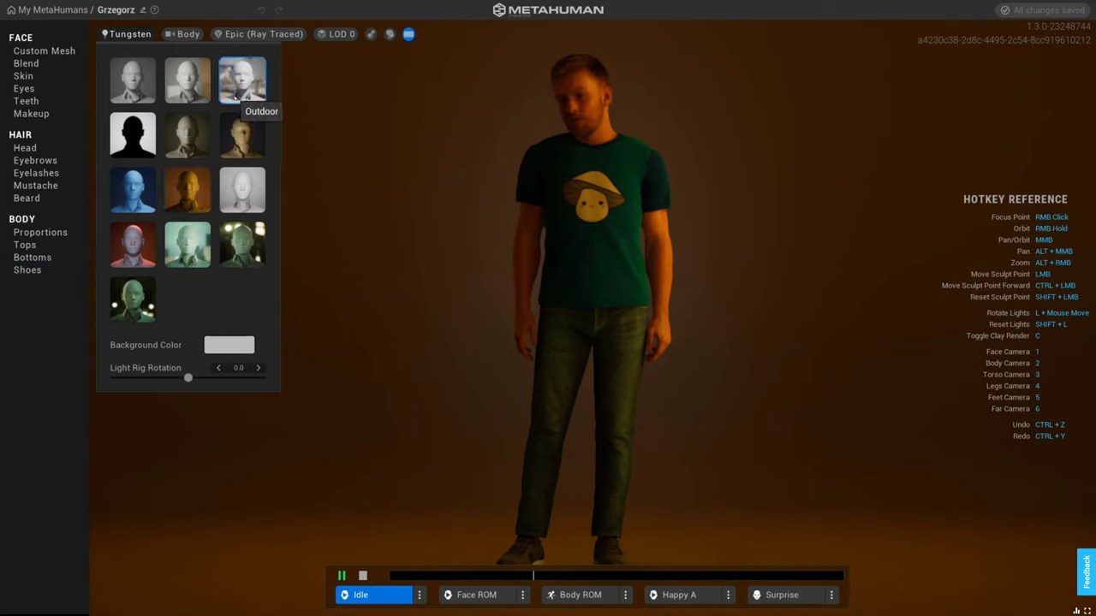
click(237, 96)
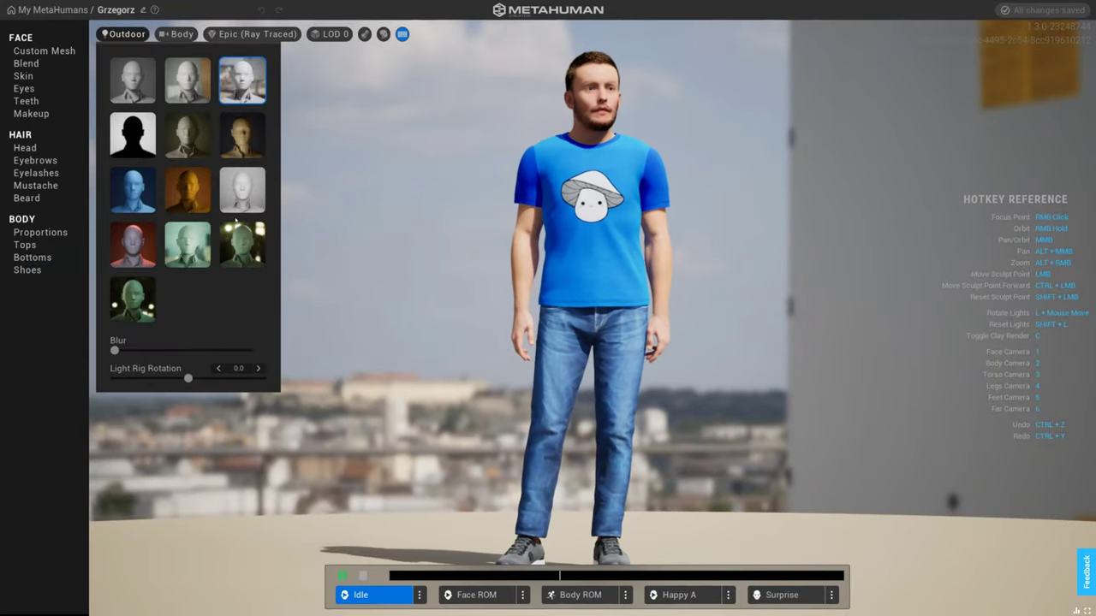
click(245, 246)
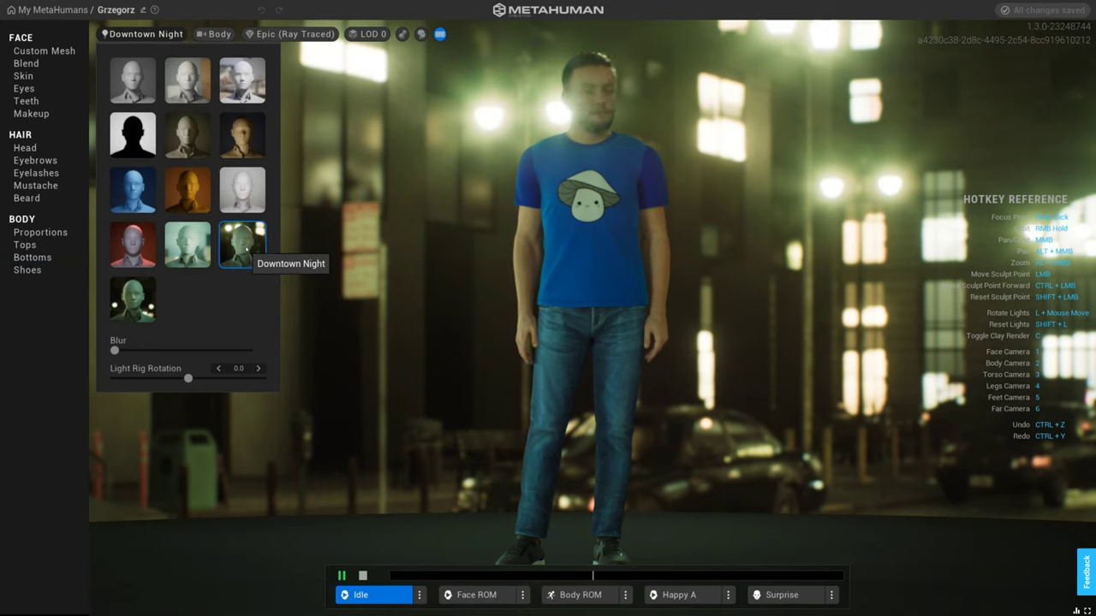
click(132, 245)
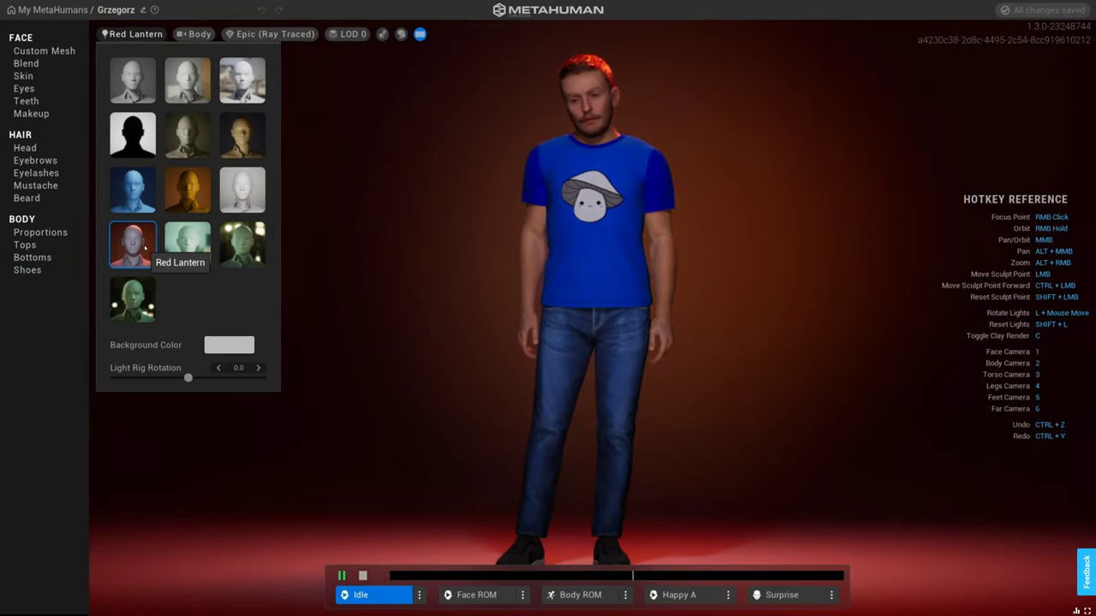
click(152, 36)
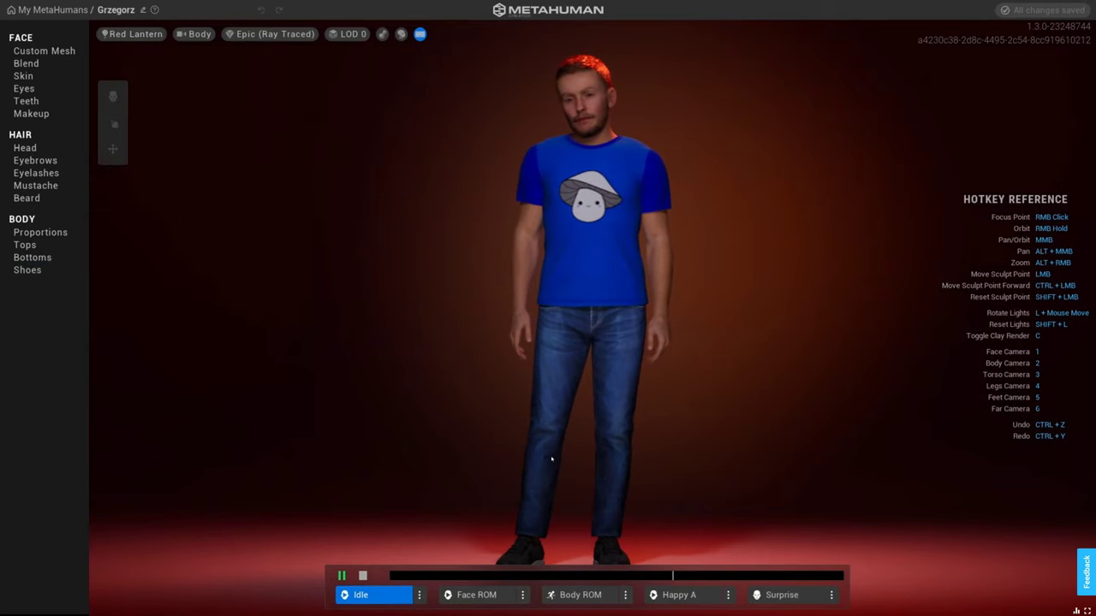
Pose the character in the Artistic pose, then the Fashion pose.
click(832, 597)
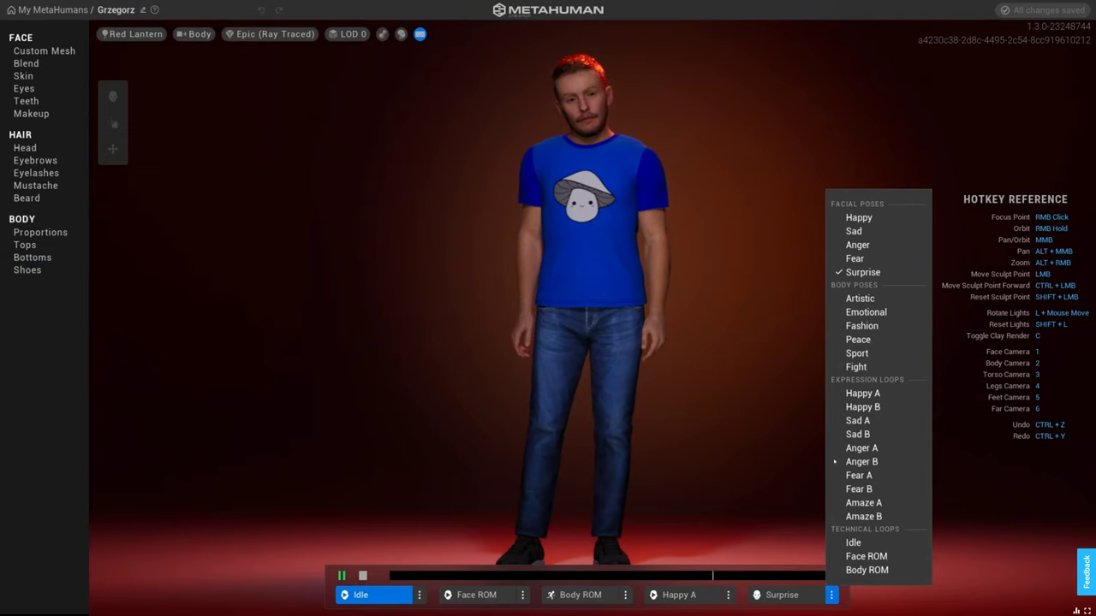
click(871, 298)
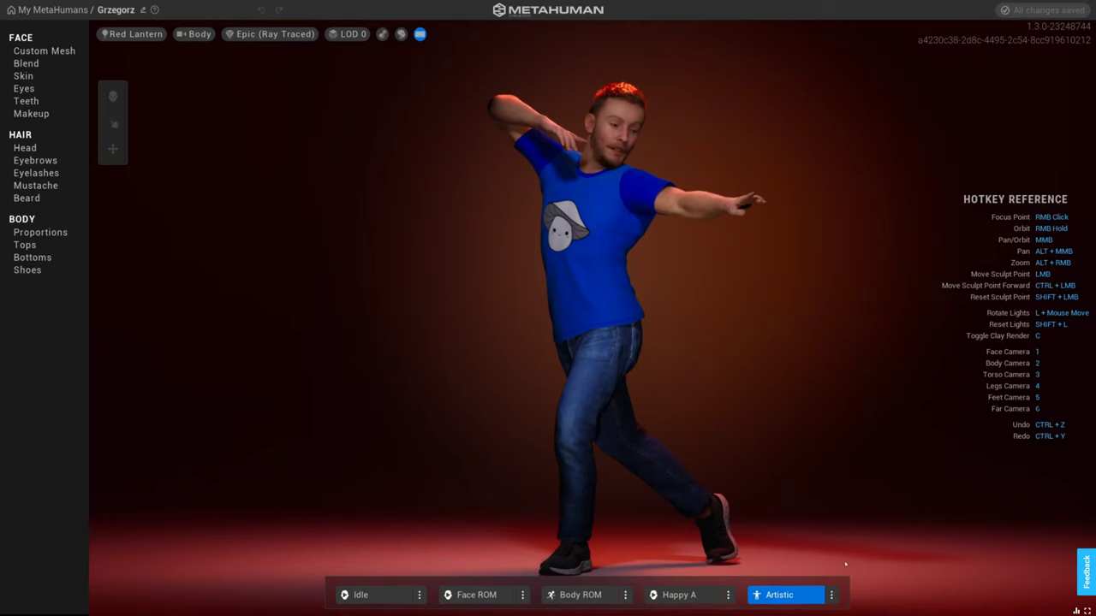
click(831, 596)
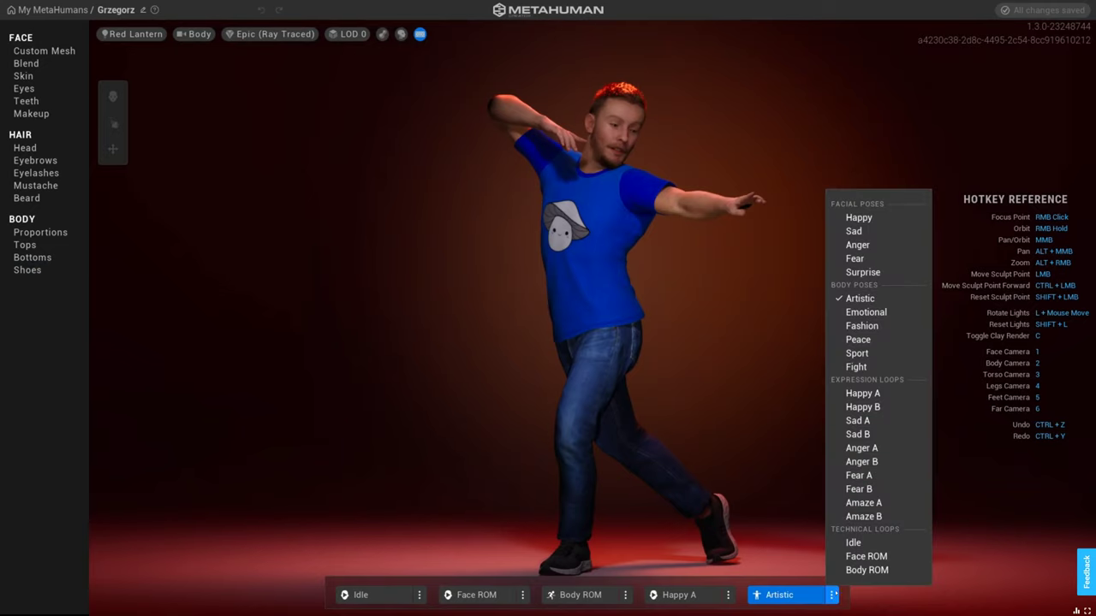
click(879, 323)
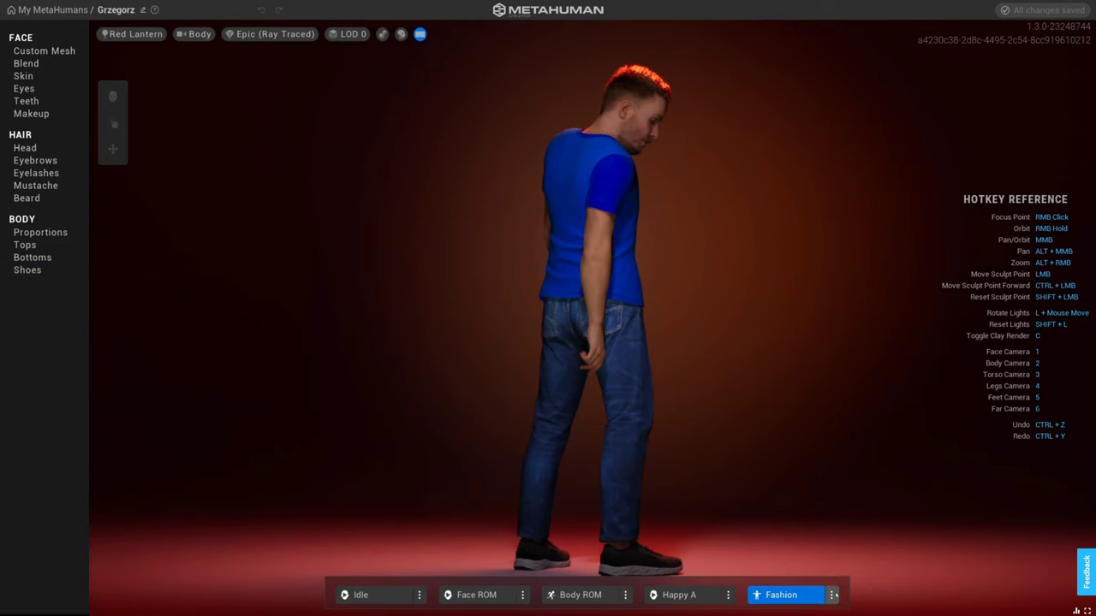
Try the Peace, Fight and Emotional poses, then return to Fashion.
click(832, 595)
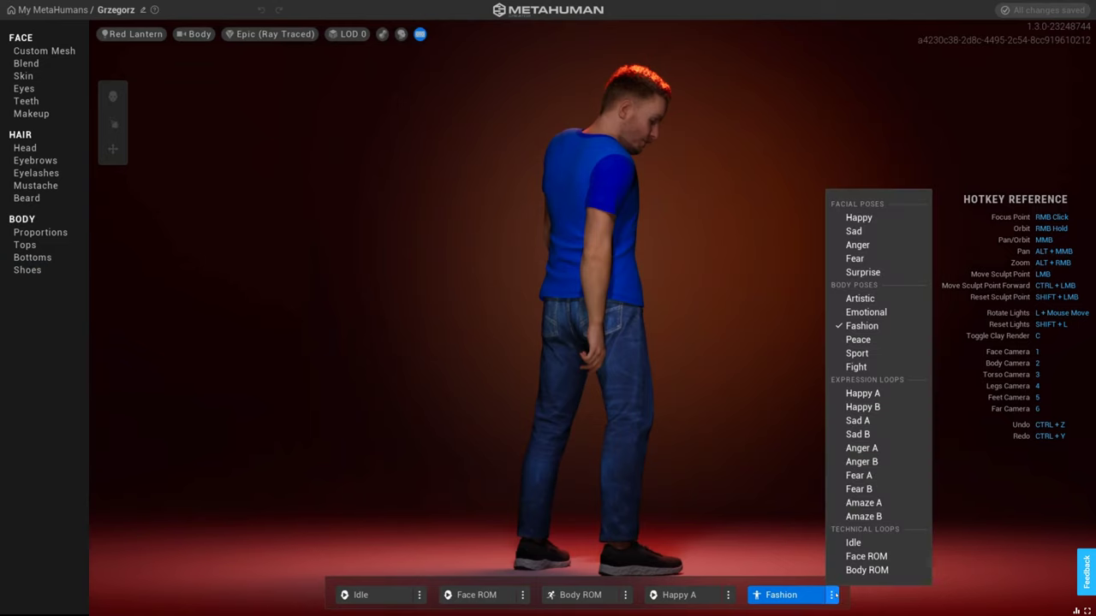
click(859, 339)
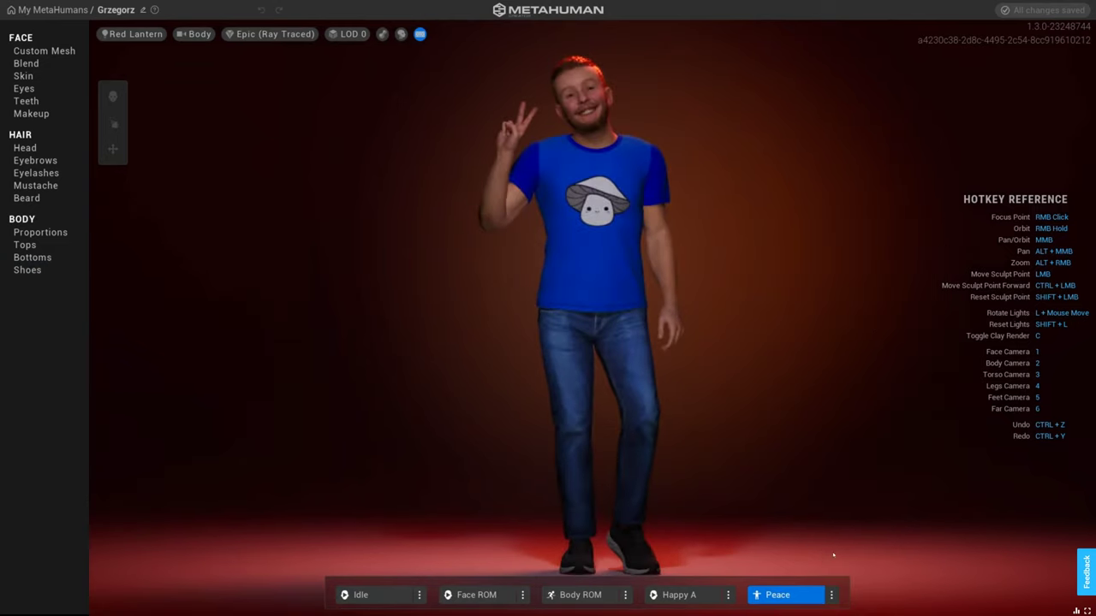
click(833, 595)
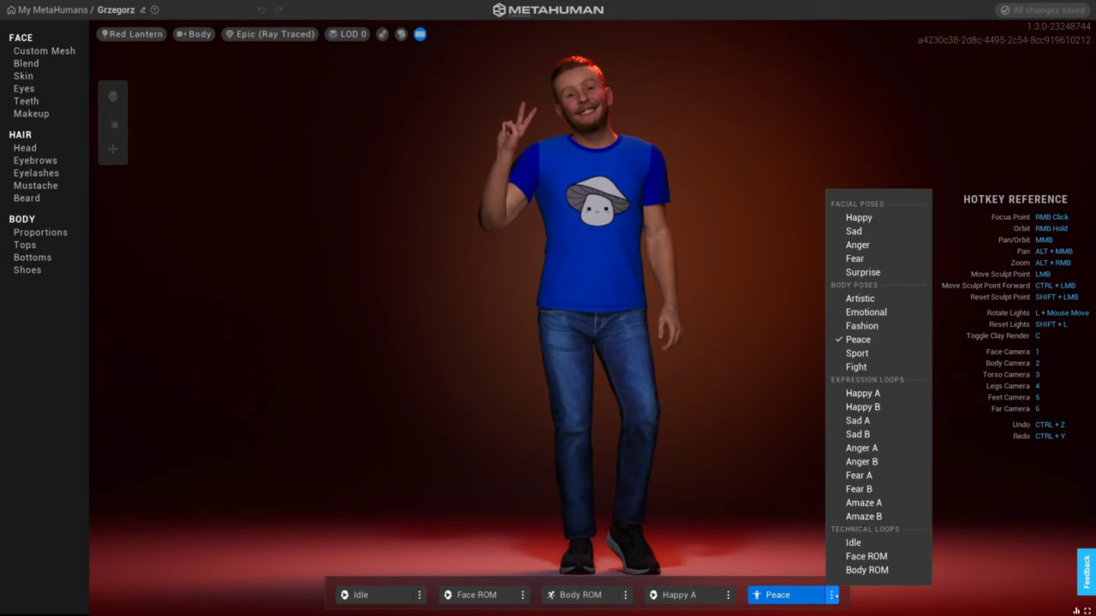
click(873, 368)
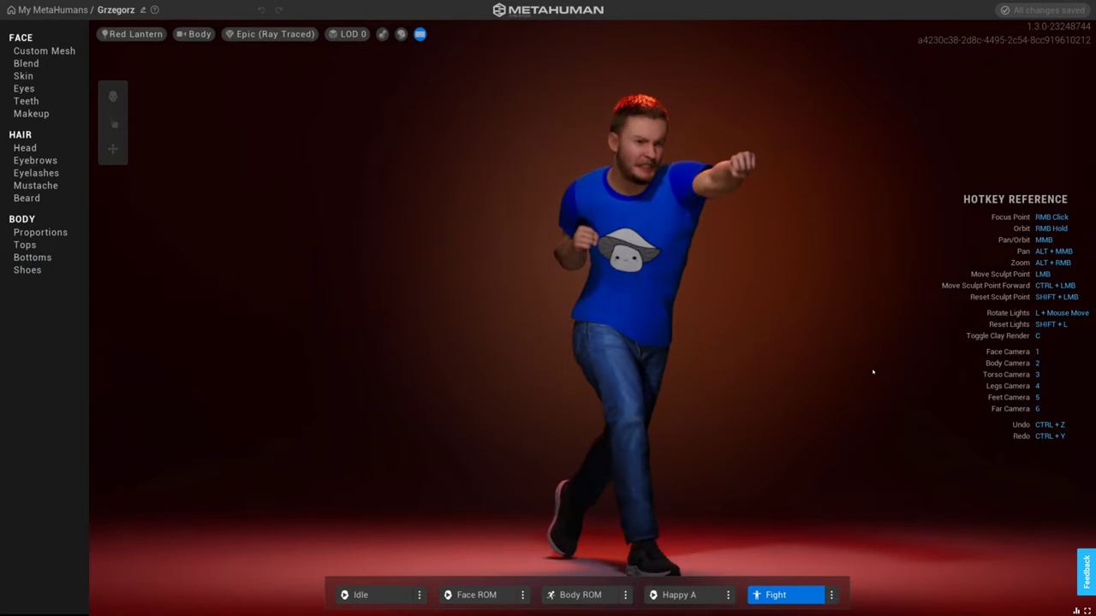
click(831, 595)
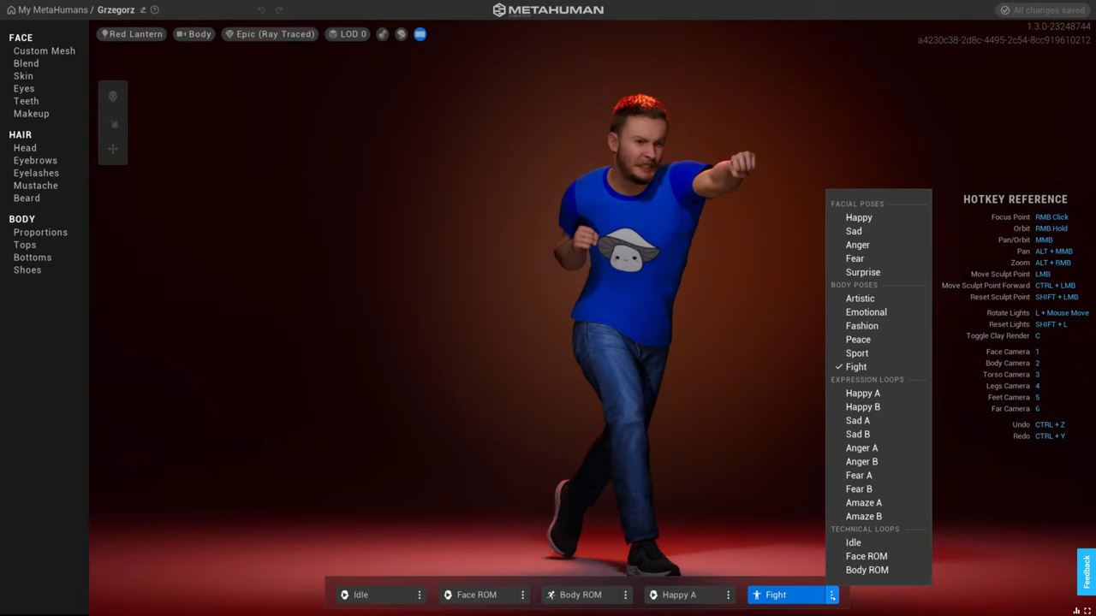
click(871, 314)
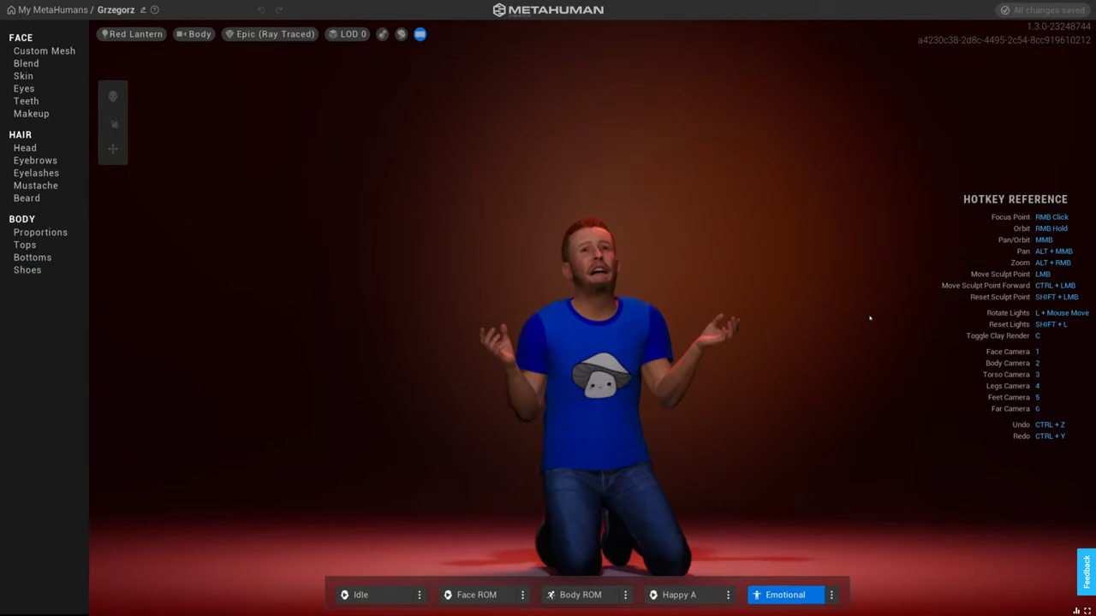
click(833, 595)
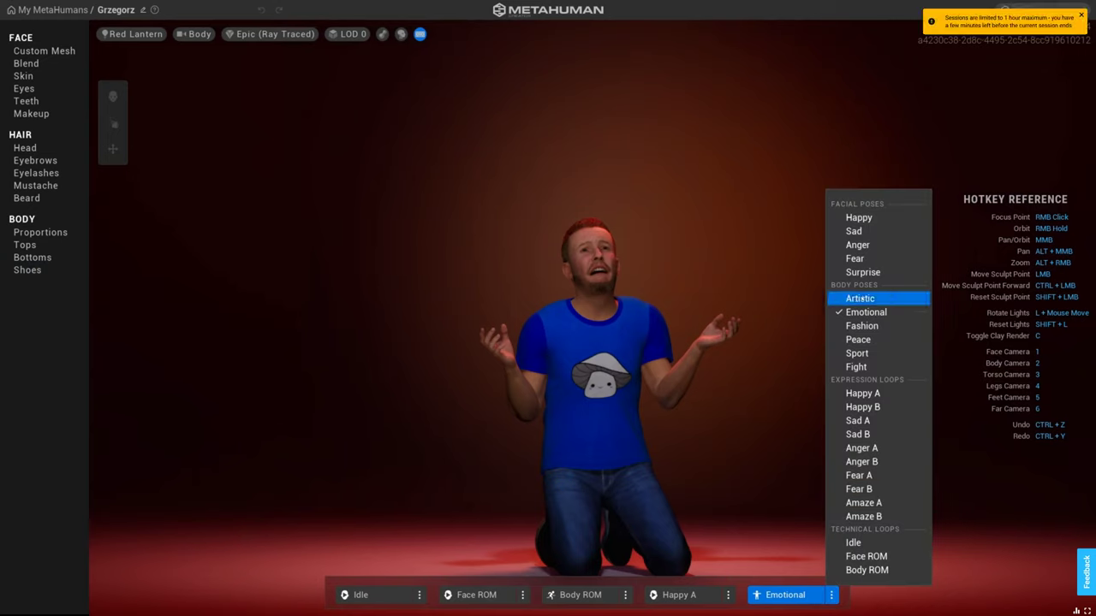
click(868, 326)
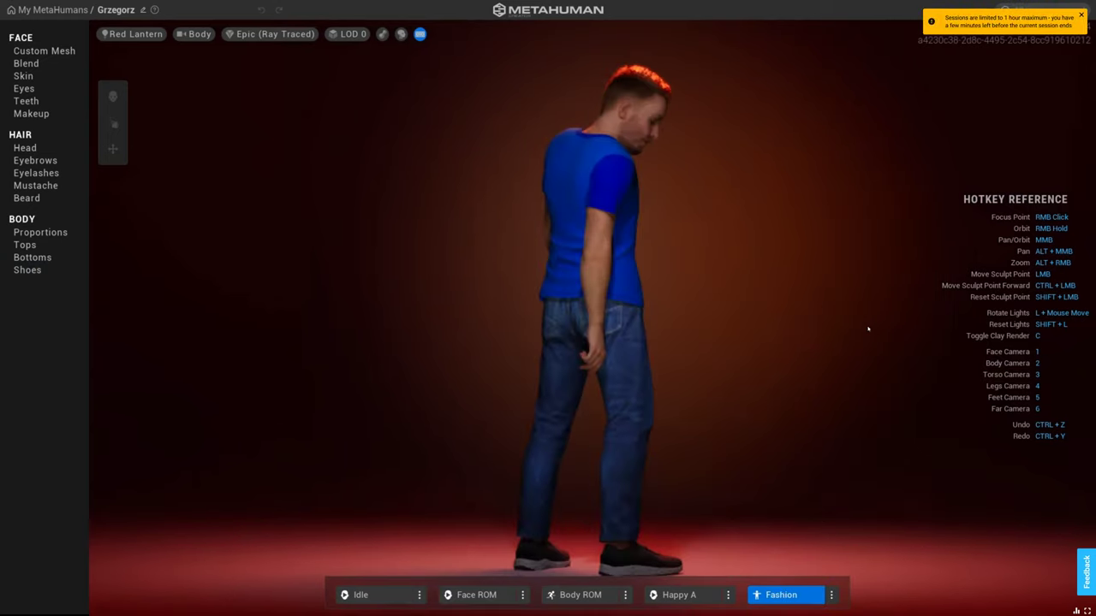